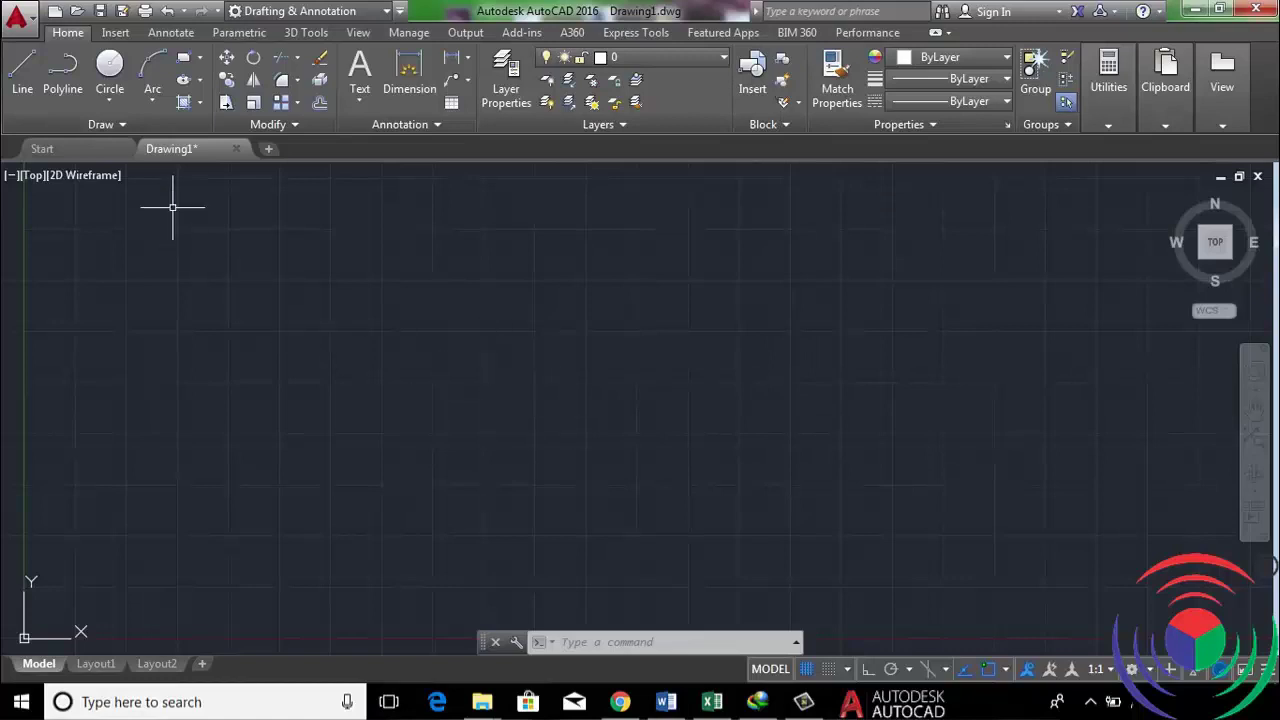
Draw a radius-10 circle for the gear wheel
click(112, 72)
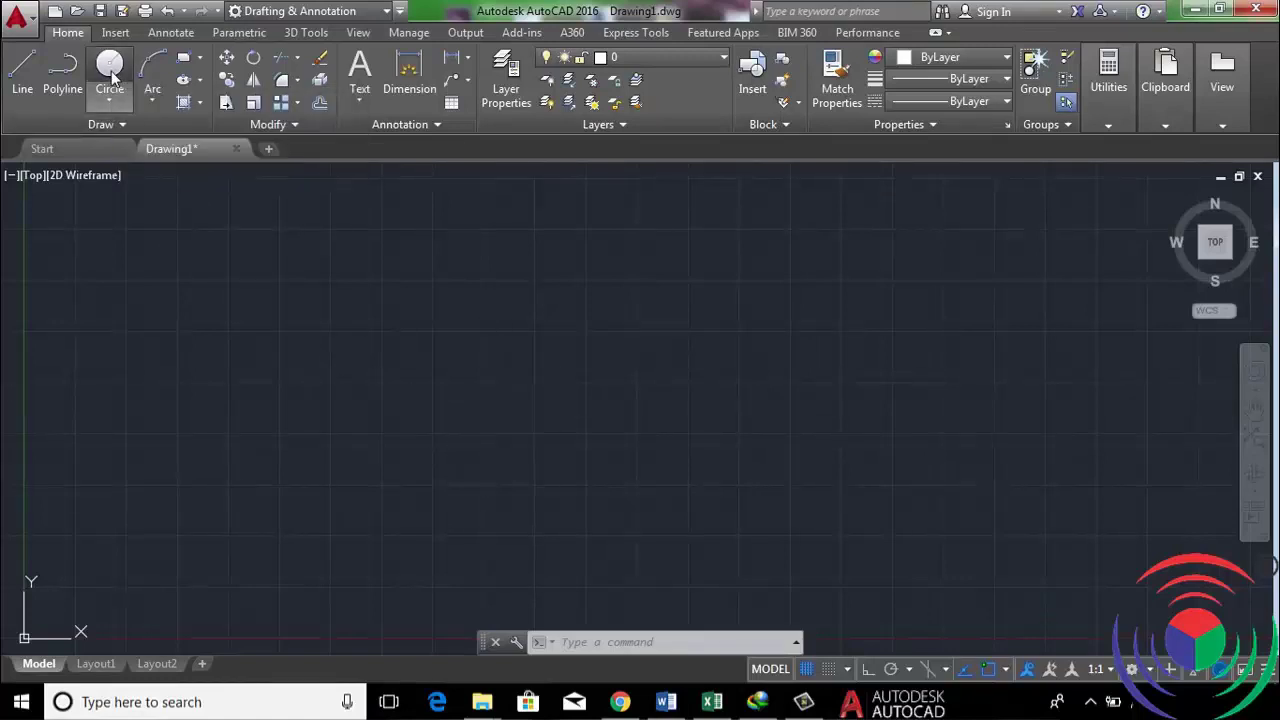
click(637, 379)
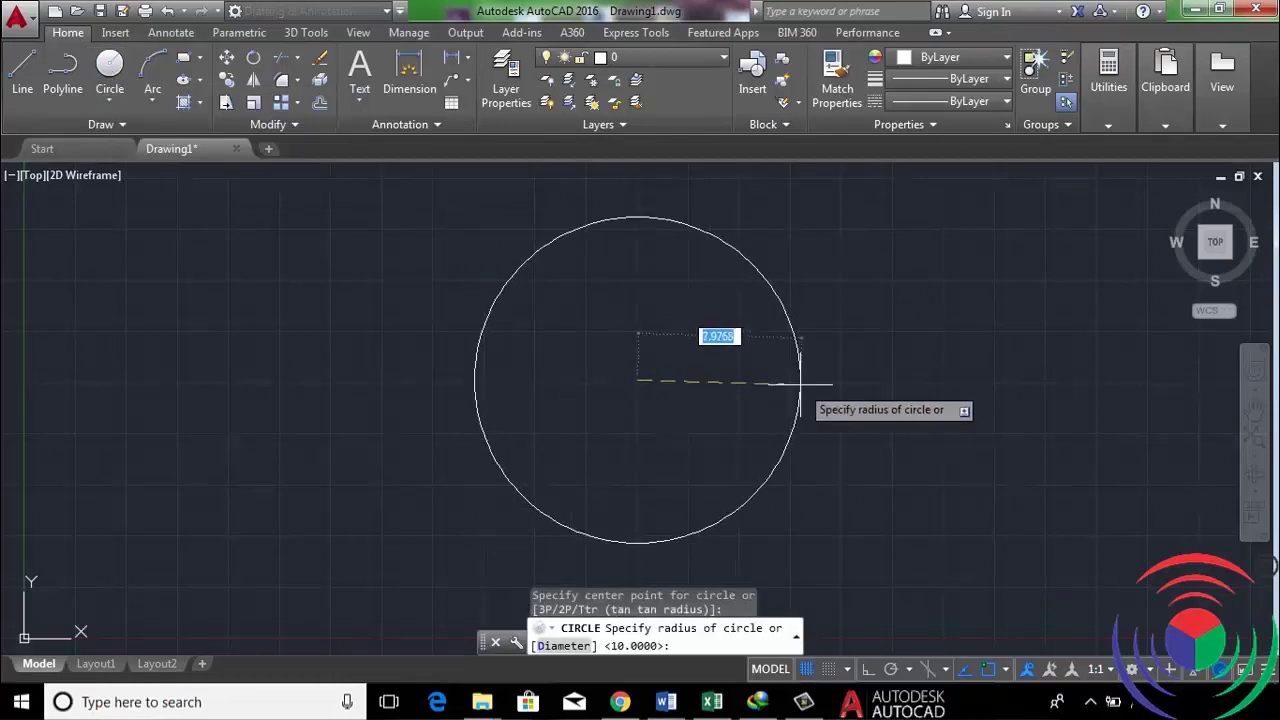
key(F8)
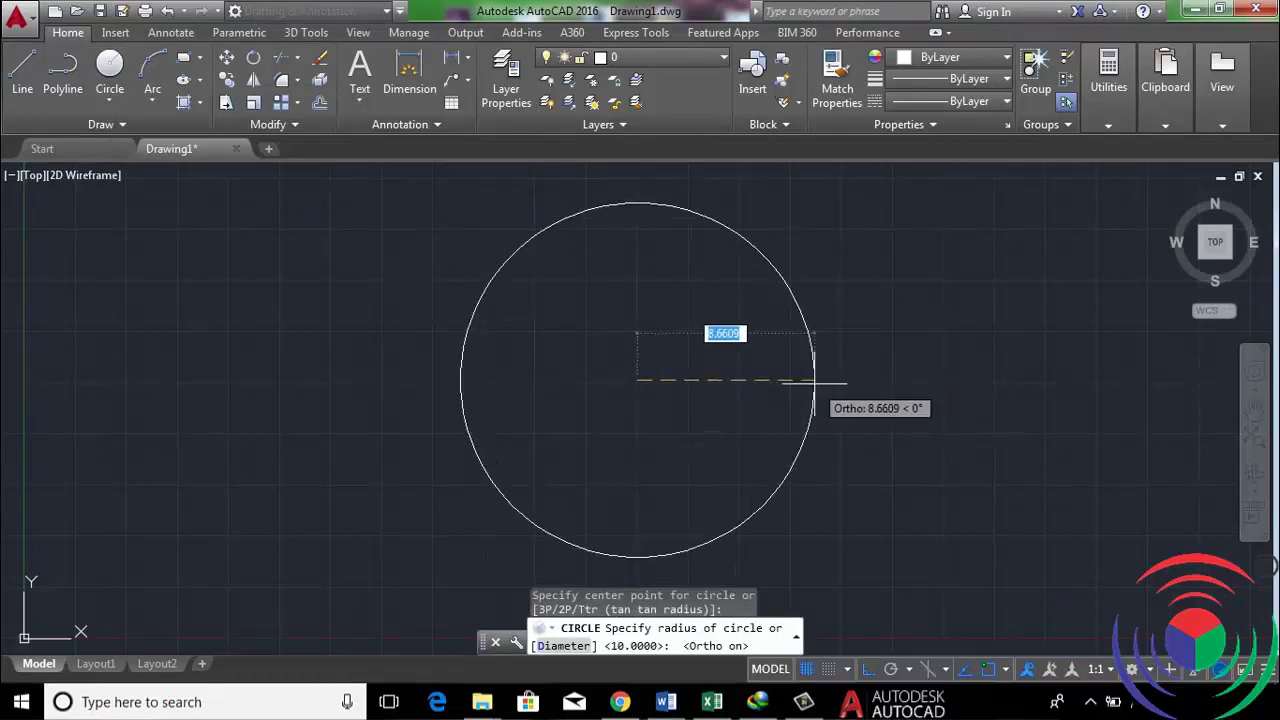
text(10)
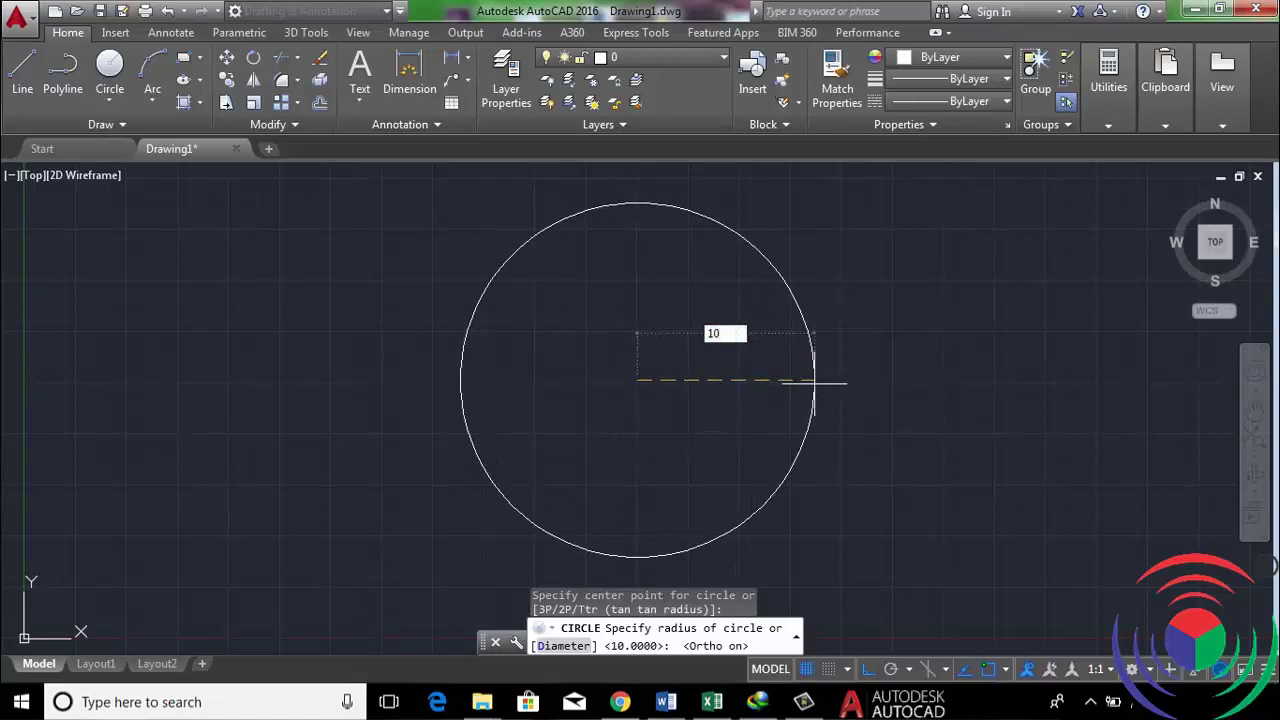
key(Return)
scroll(800, 340, down, 2)
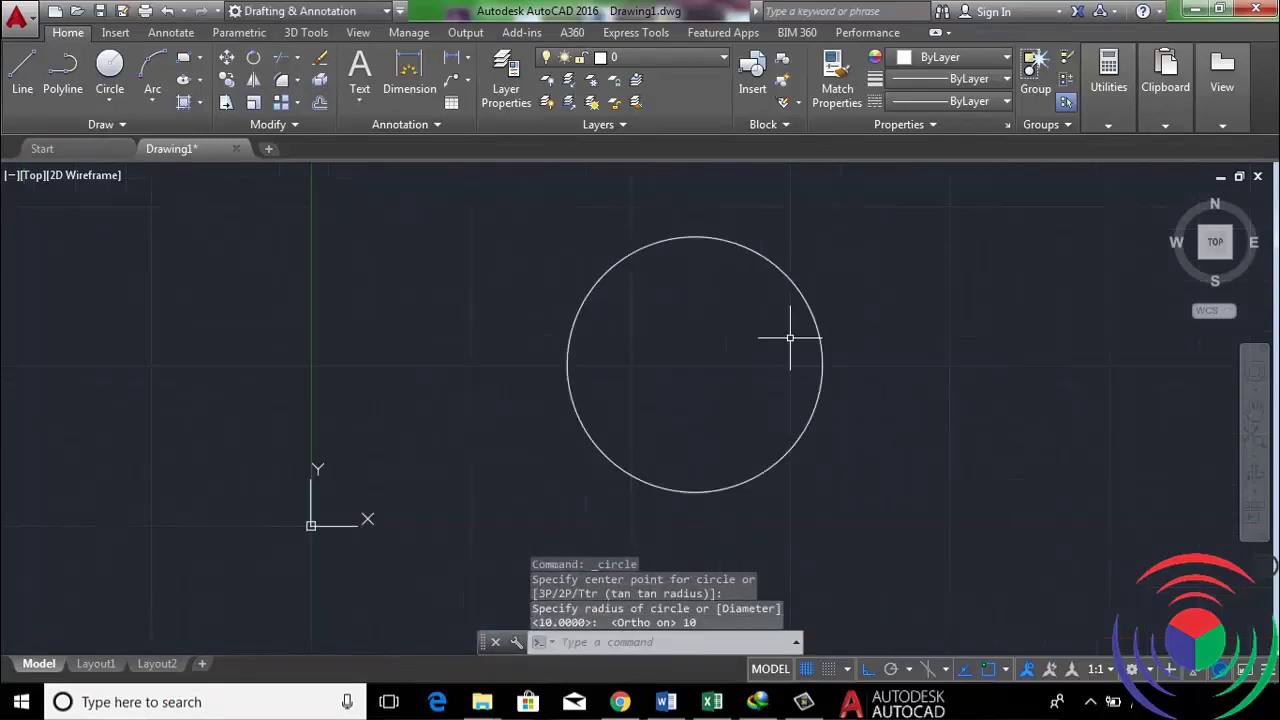
Add concentric circles of radius 12 and 2.5 at the same centre
right_click(690, 265)
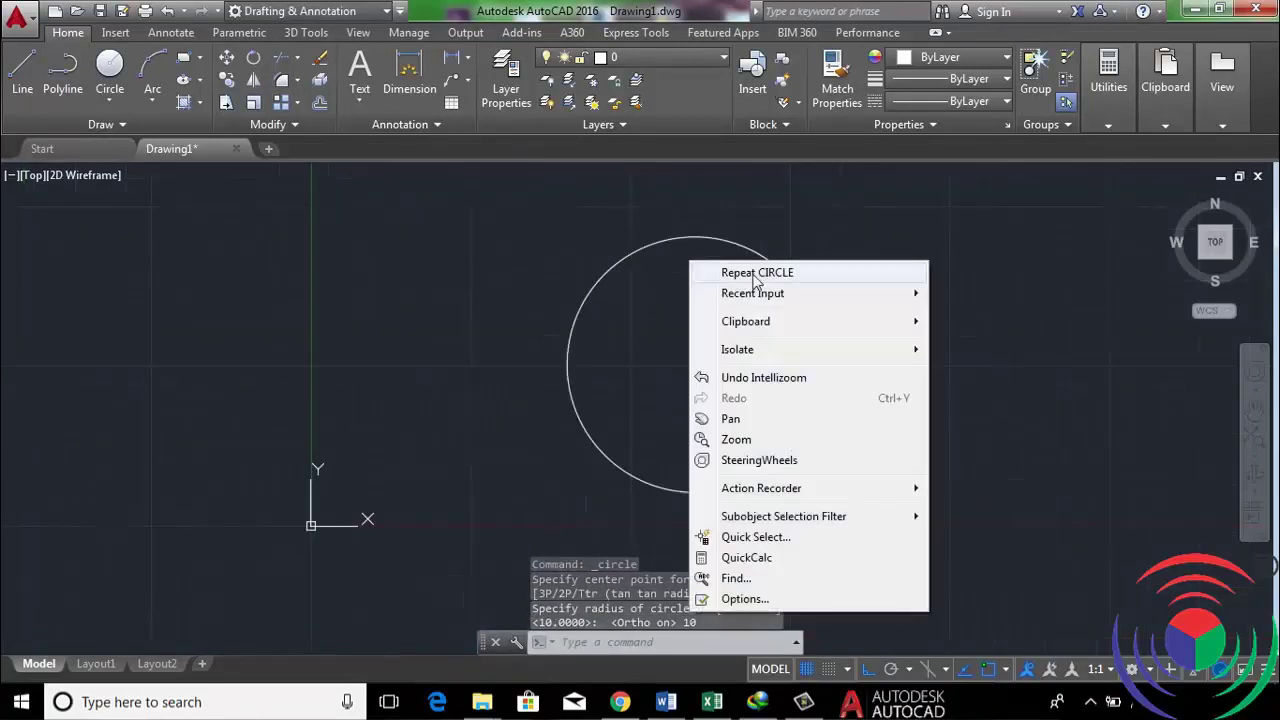
click(708, 268)
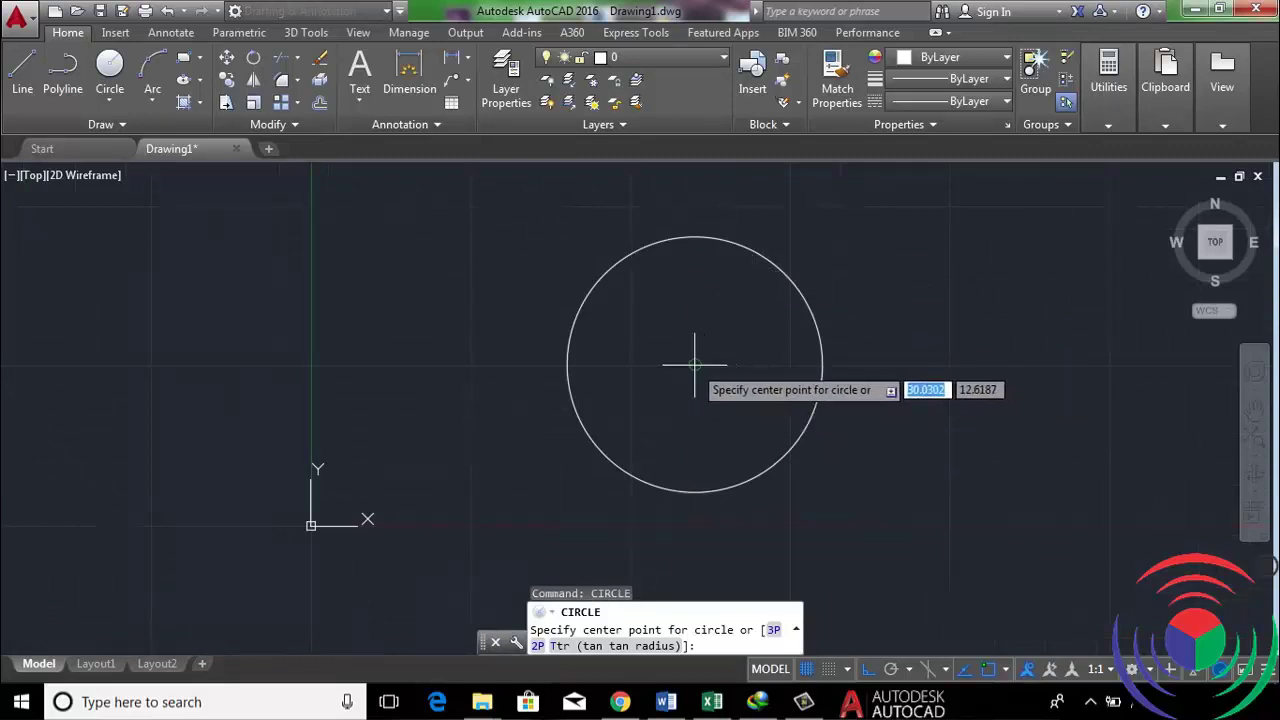
click(694, 365)
text(12)
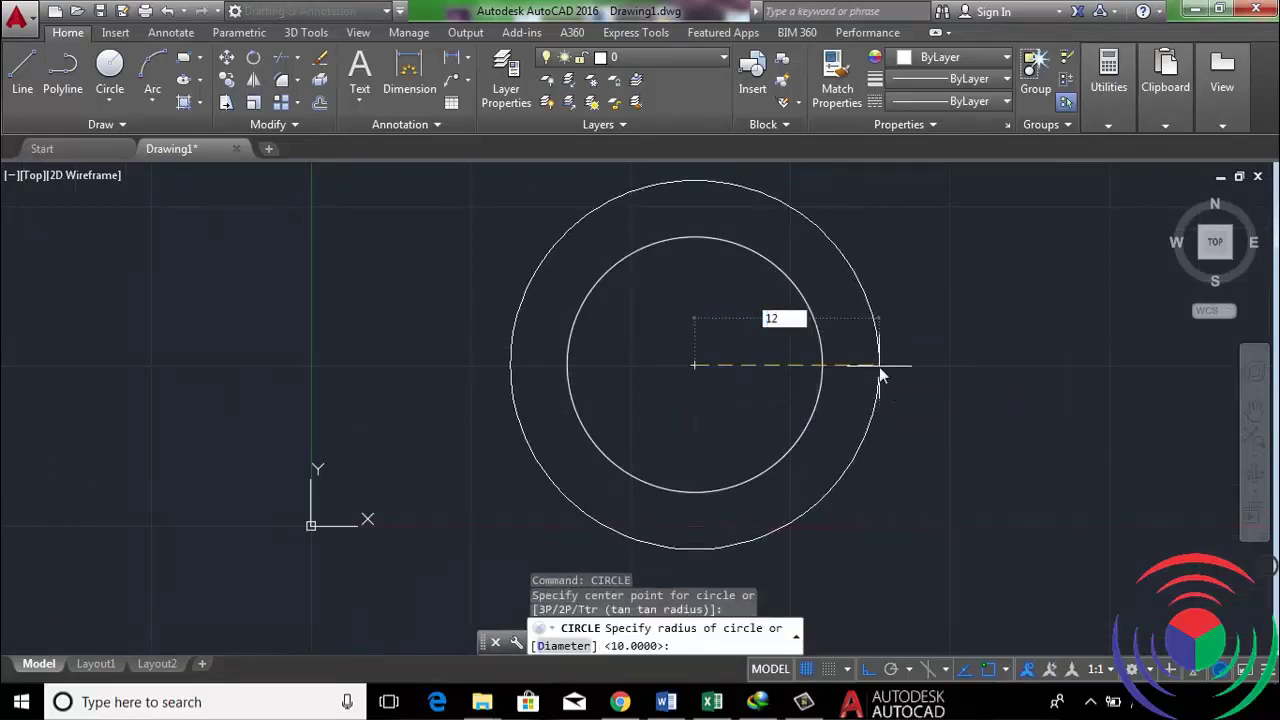
key(Return)
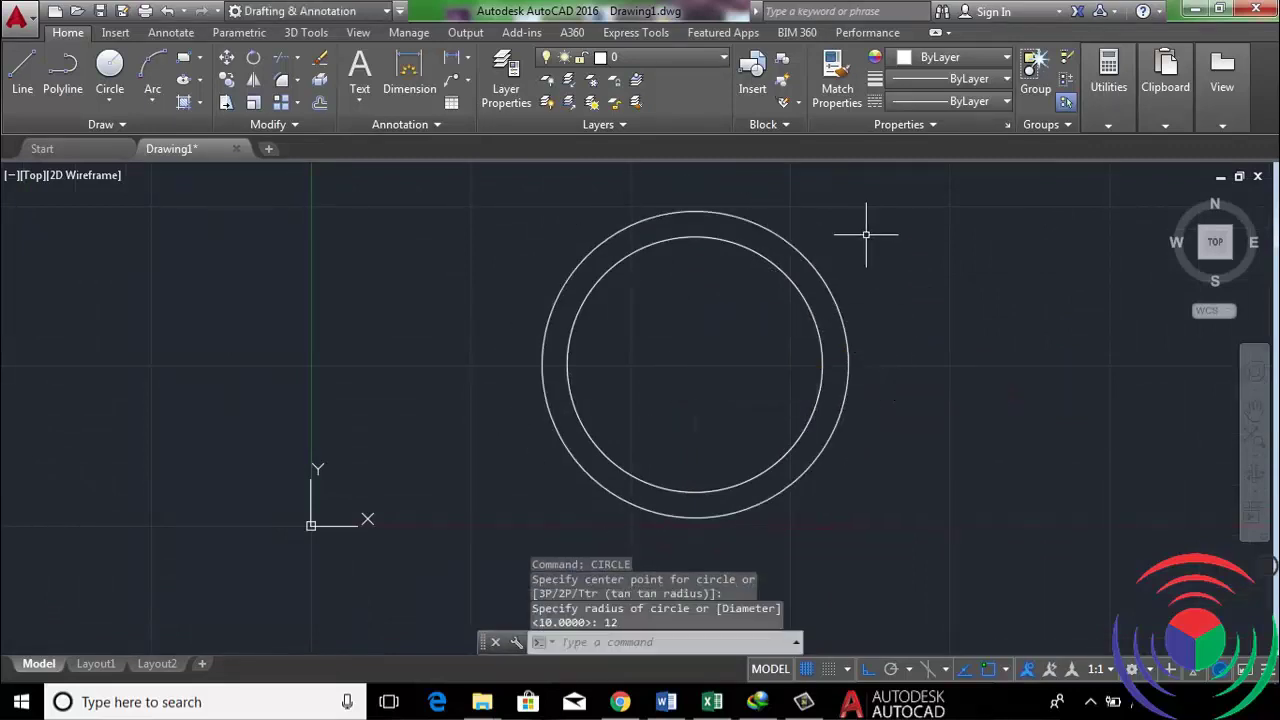
right_click(866, 235)
click(918, 250)
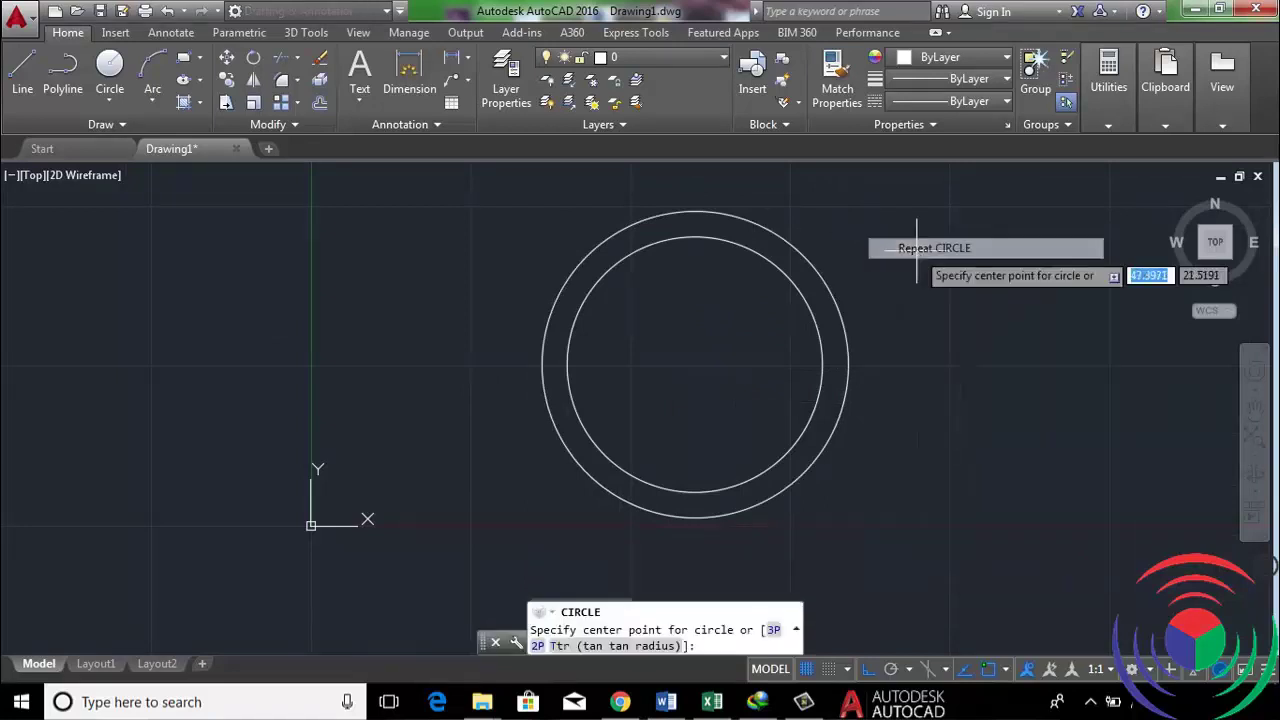
click(694, 365)
text(2.5)
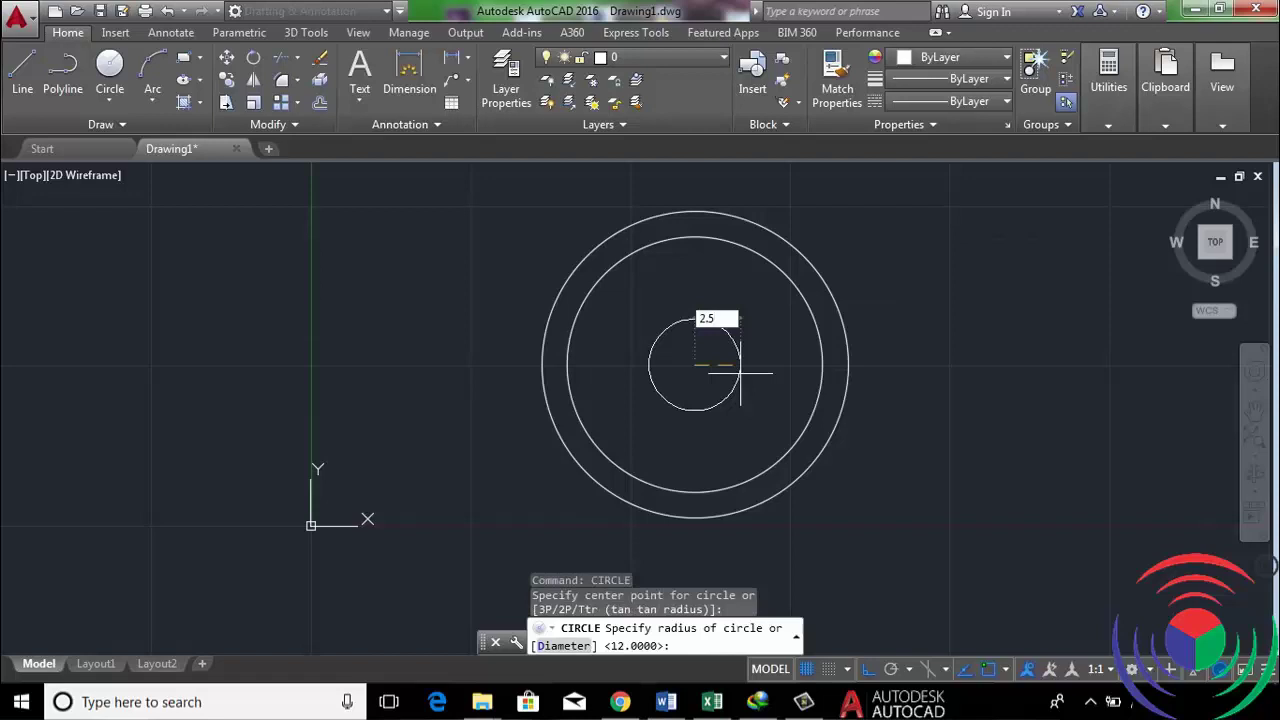
key(Return)
scroll(700, 349, up, 2)
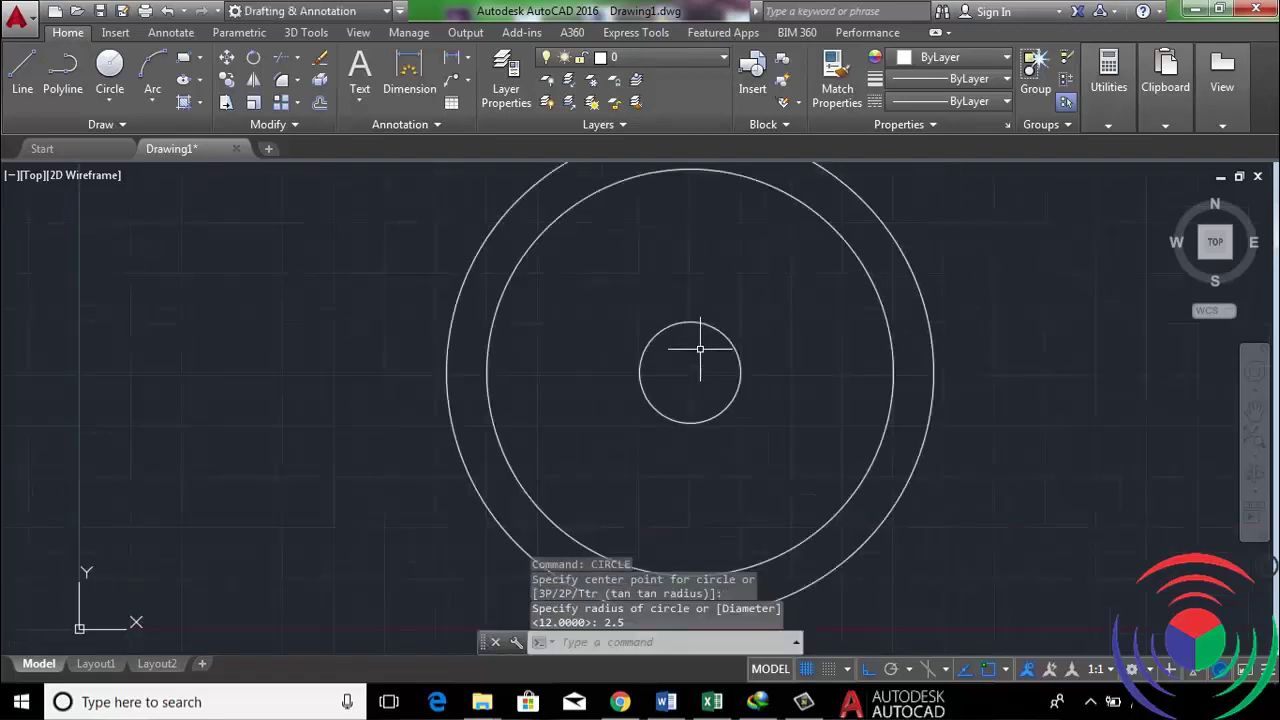
scroll(700, 349, down, 2)
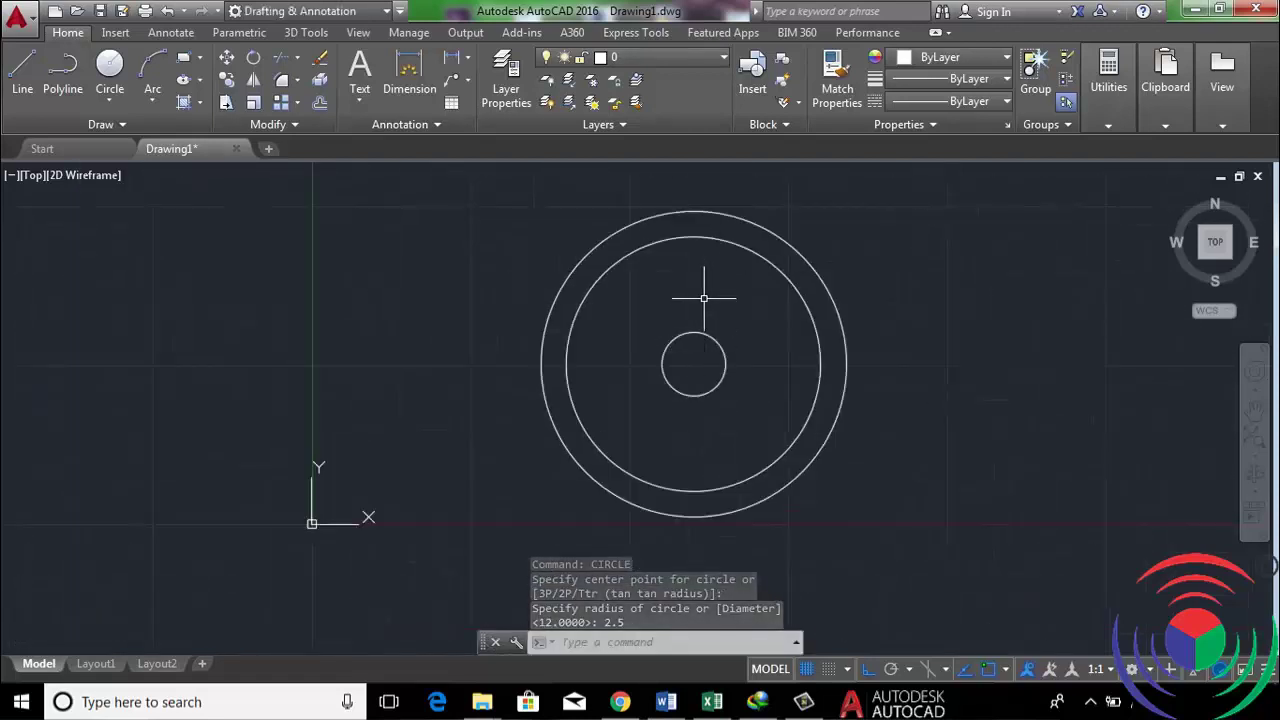
scroll(703, 306, up, 2)
scroll(690, 320, up, 2)
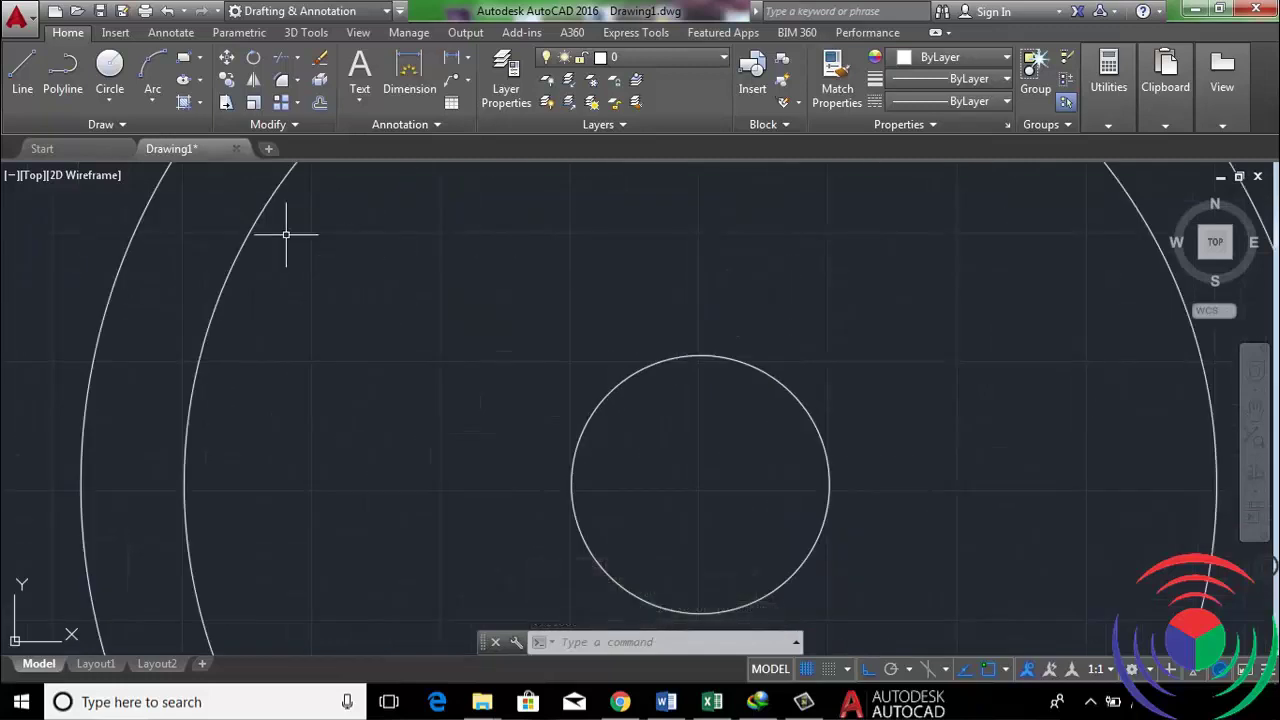
Draw a 0.5-long vertical polyline up from the bore circle's top
click(63, 75)
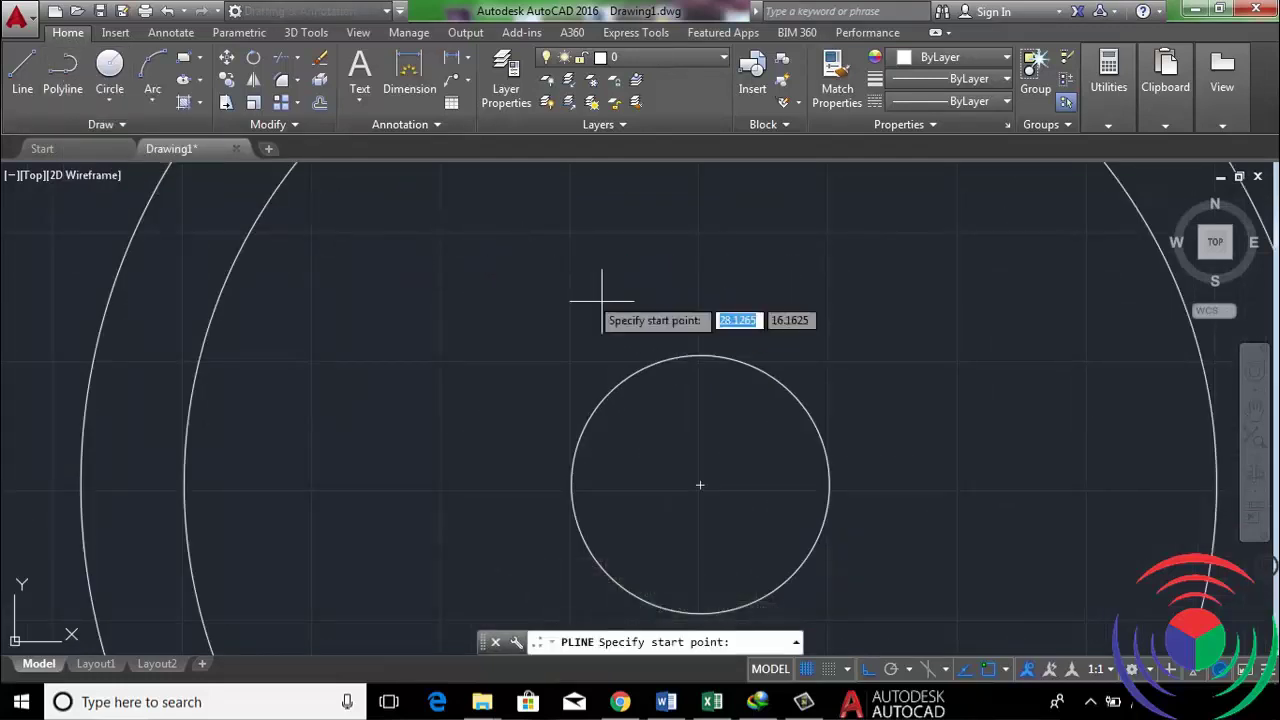
click(700, 355)
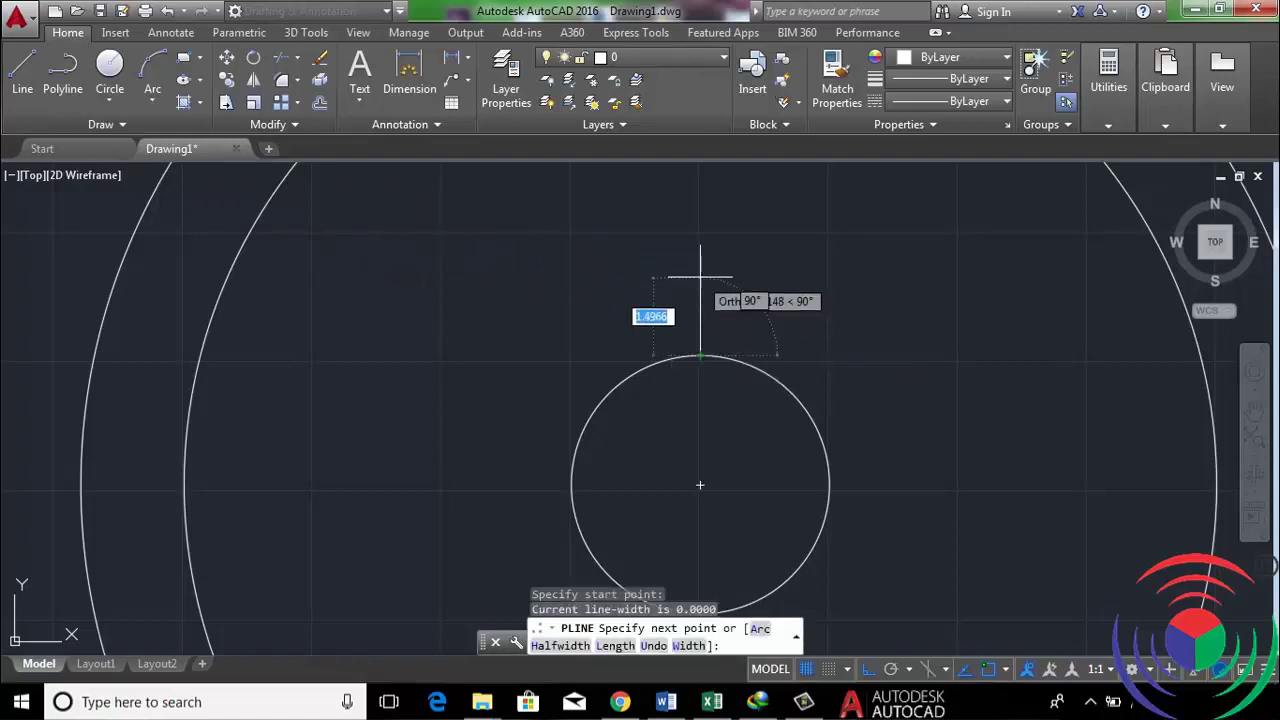
text(.)
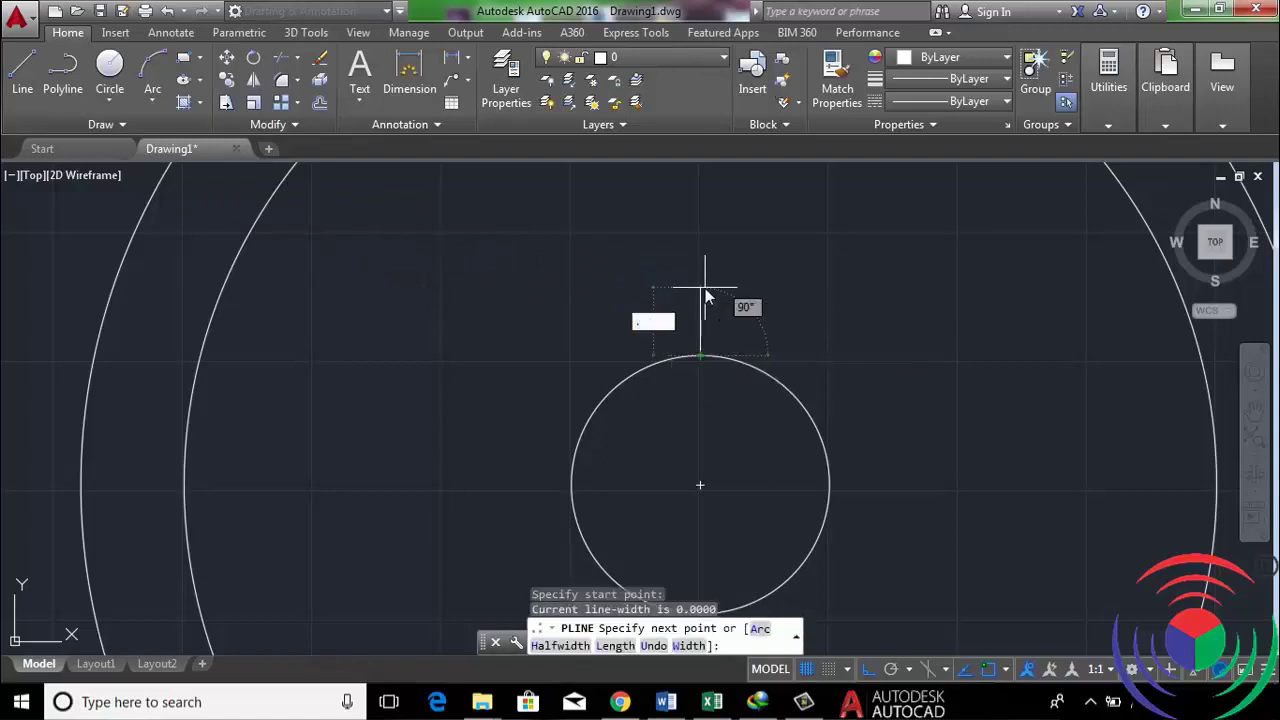
text(5)
key(Return)
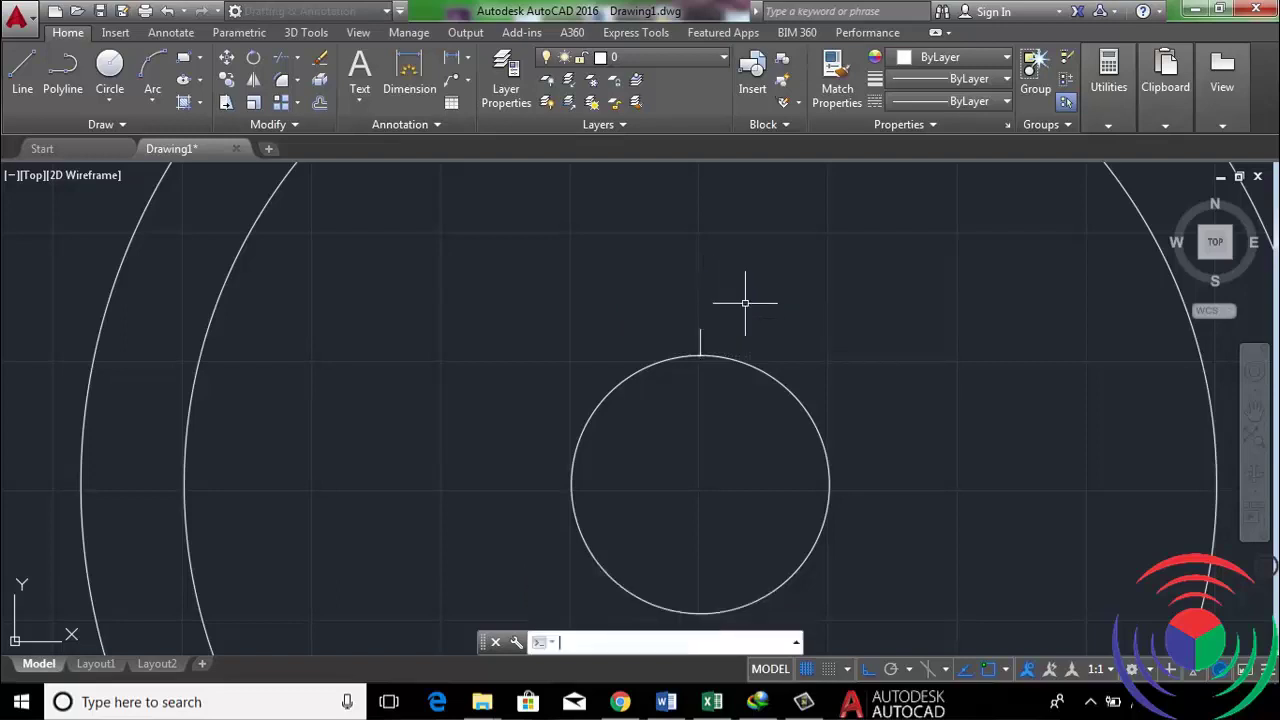
scroll(723, 331, up, 3)
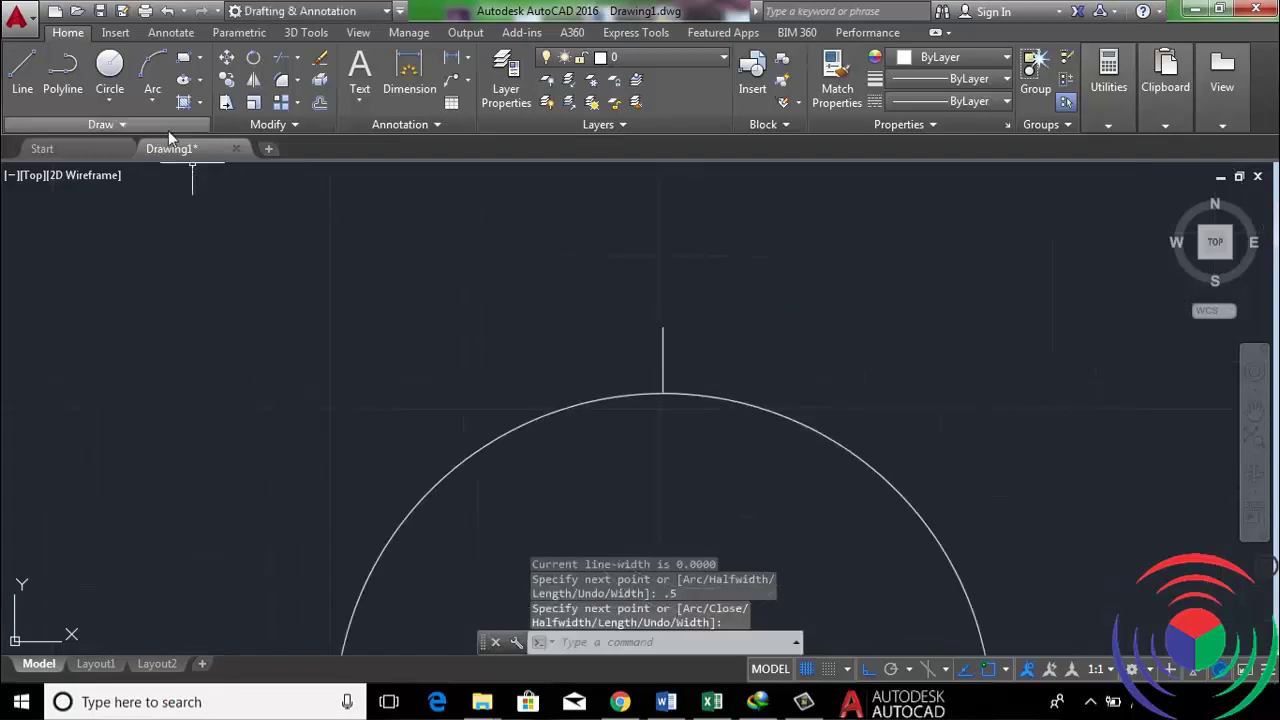
Offset that line 0.5 to both the left and the right
click(320, 105)
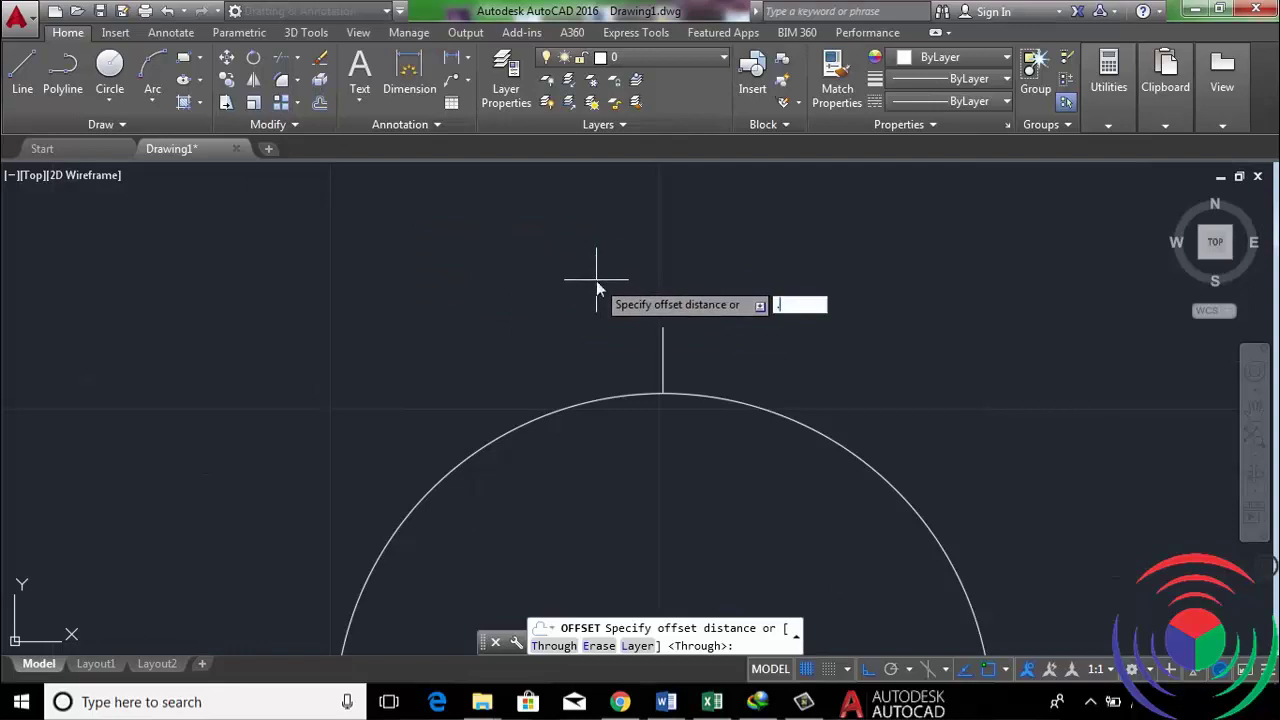
text(.5)
key(Return)
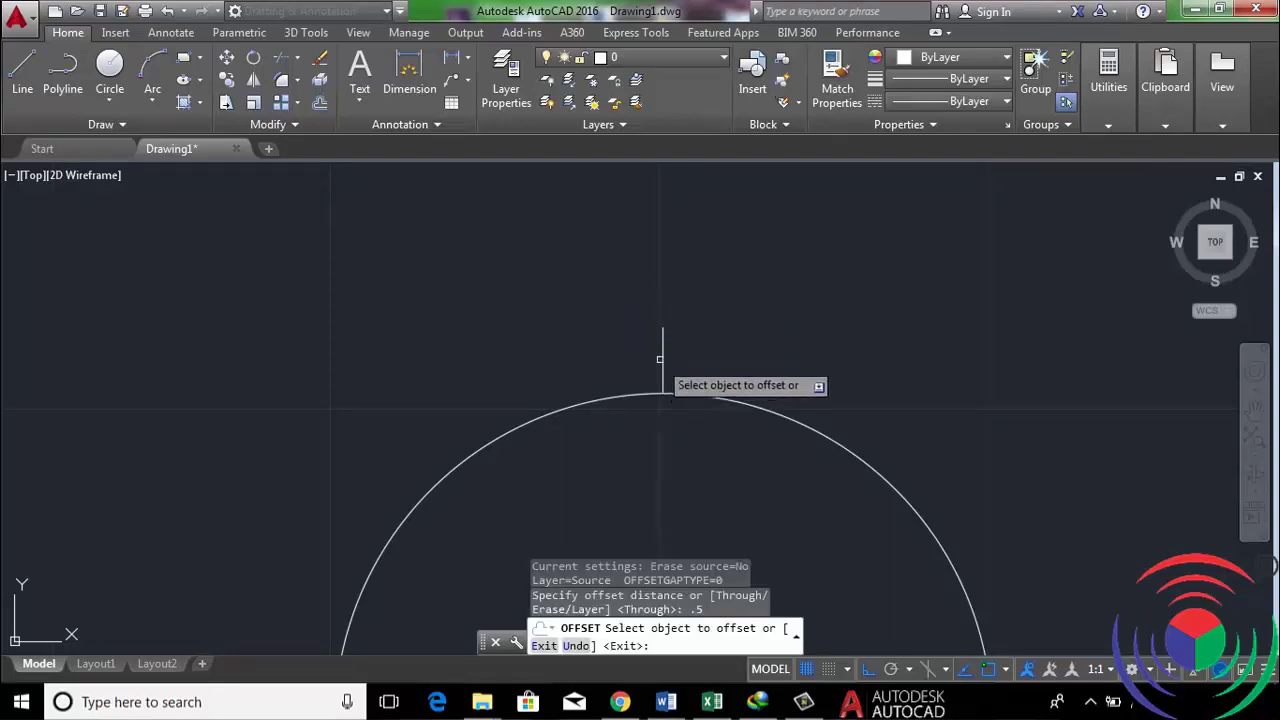
click(662, 358)
click(597, 351)
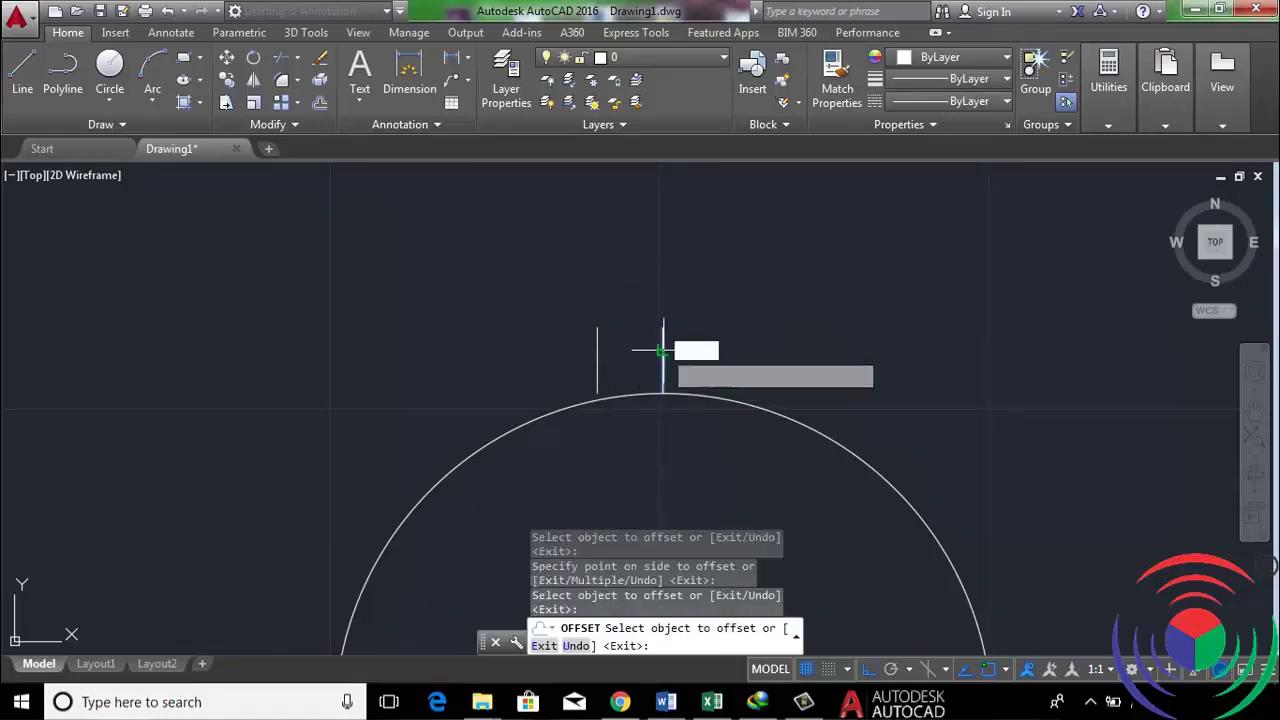
click(662, 357)
click(735, 370)
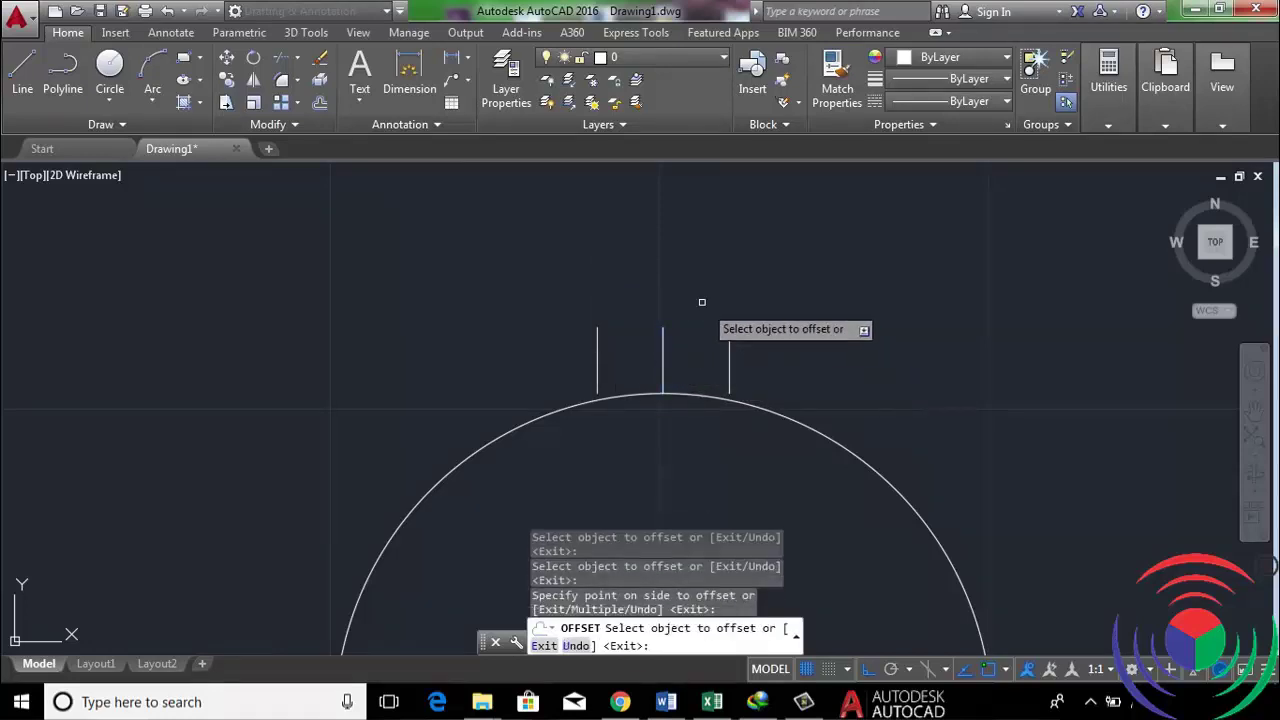
right_click(558, 230)
click(590, 246)
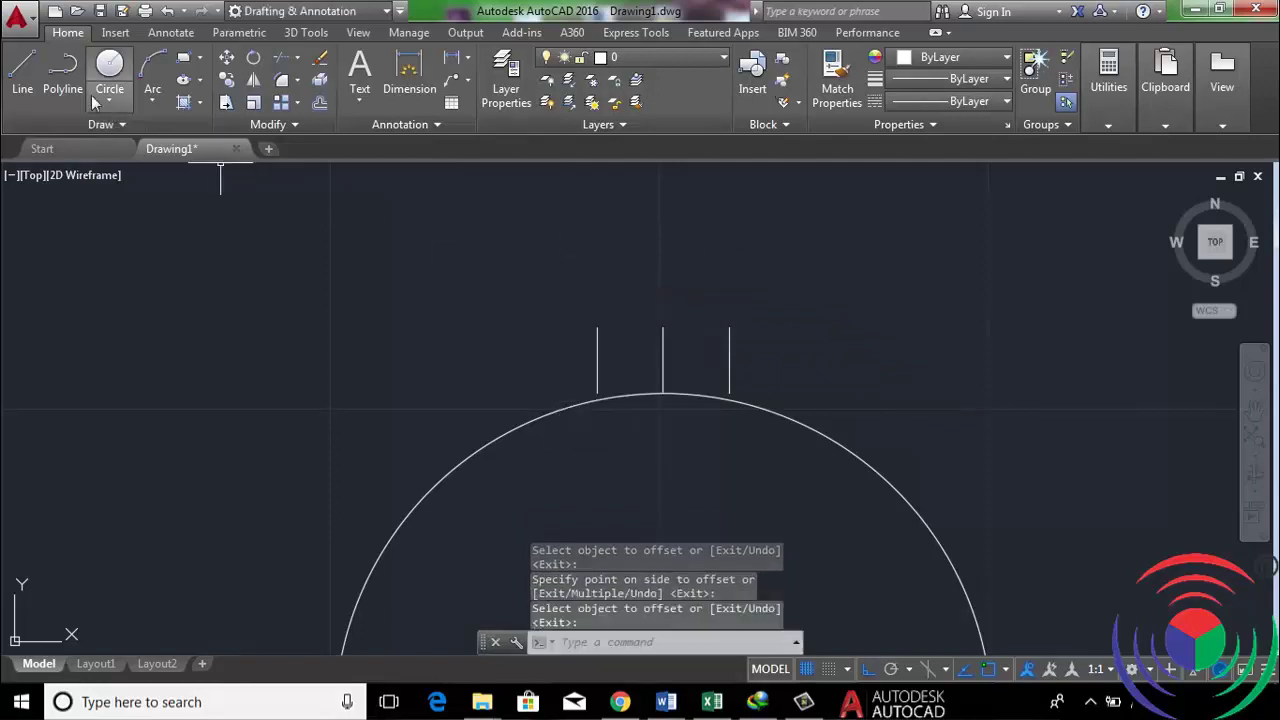
Join the tops of the two offset lines with a polyline
click(63, 72)
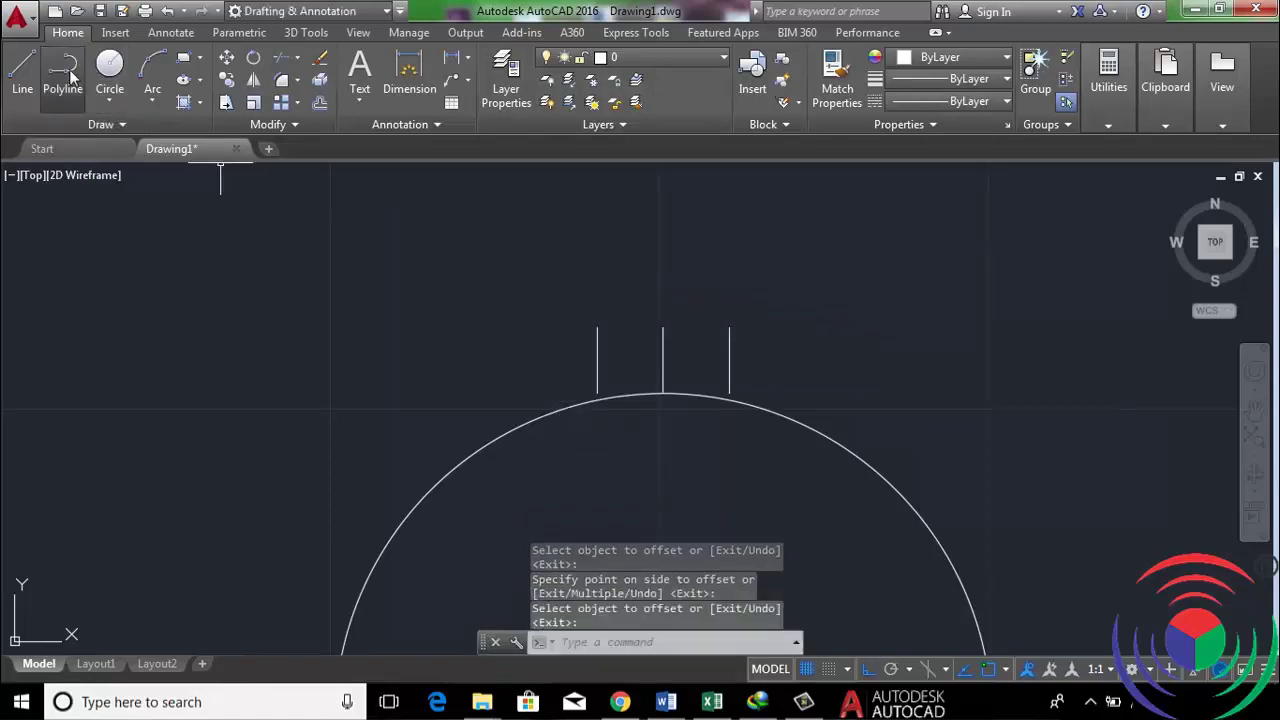
click(597, 327)
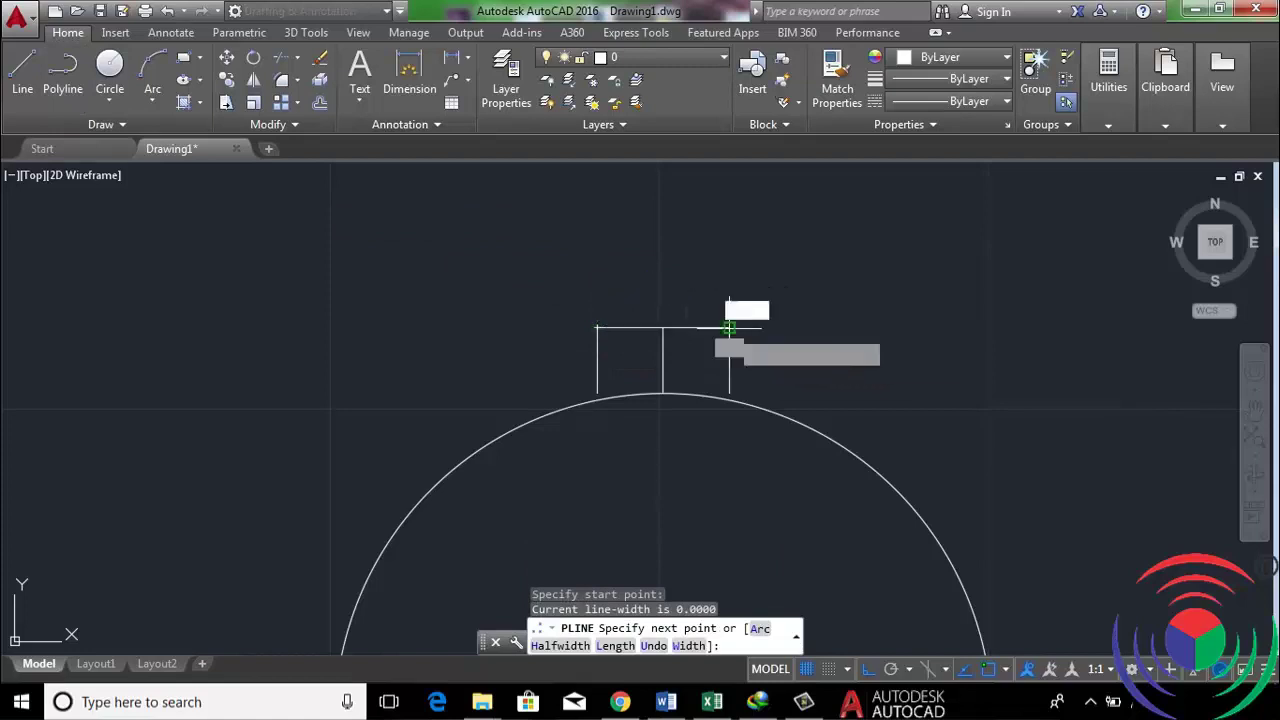
click(730, 327)
right_click(737, 313)
click(780, 323)
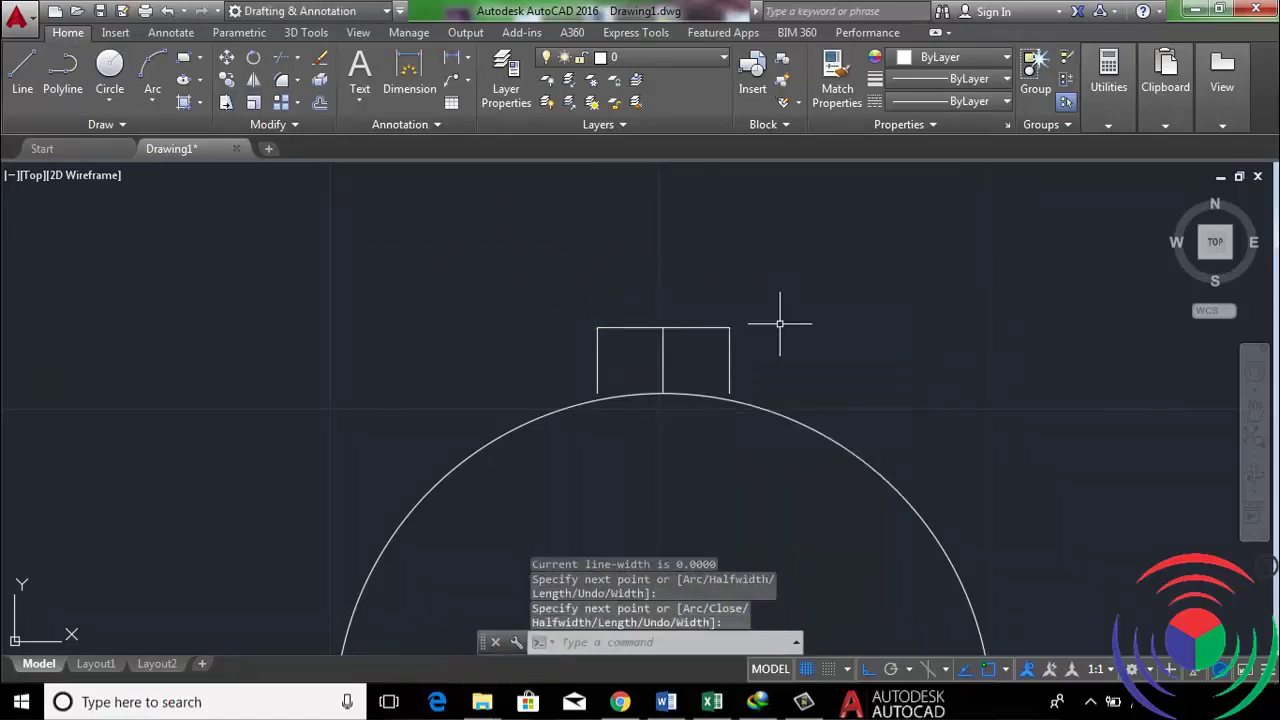
Erase the middle line inside the key slot
click(321, 59)
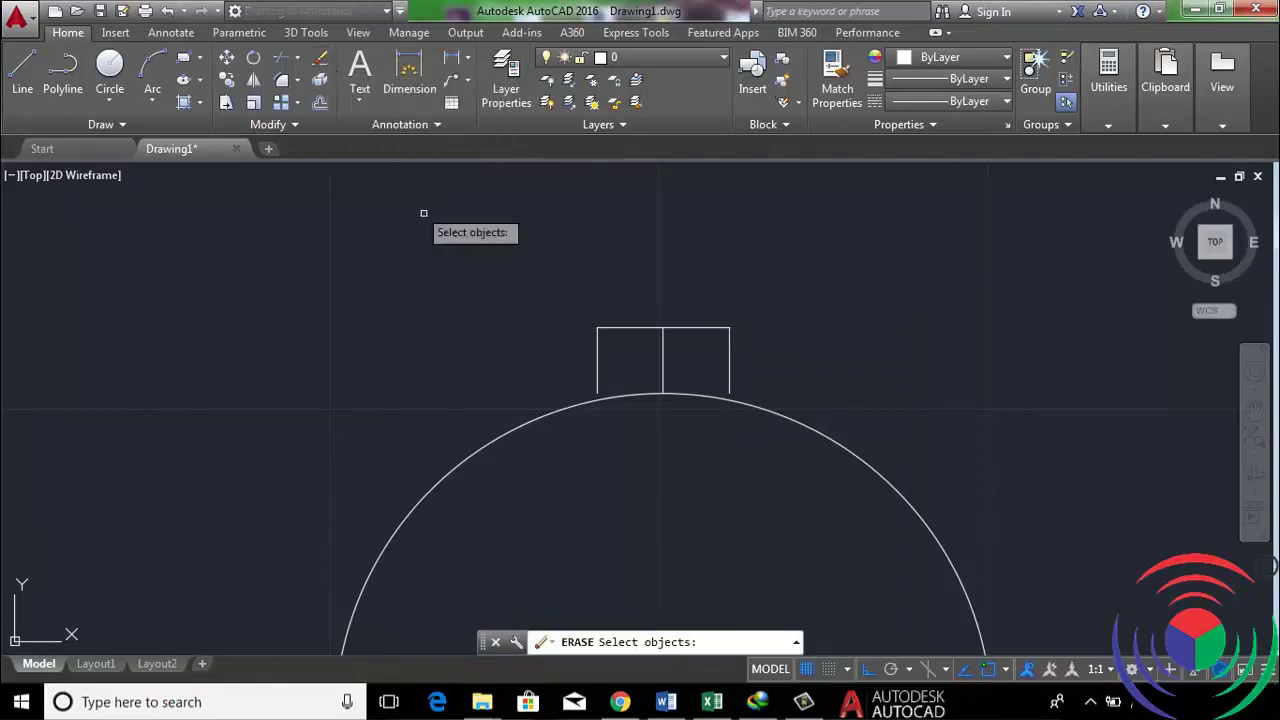
click(661, 354)
key(Return)
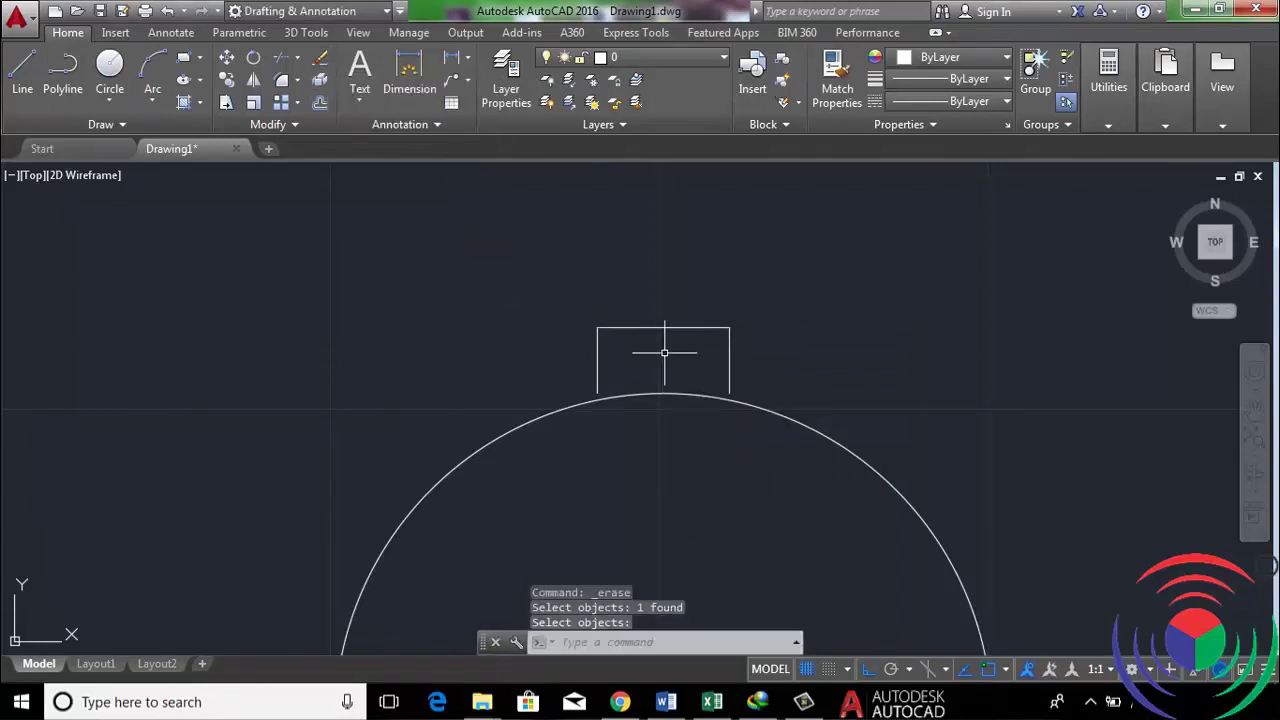
Extend the key slot's sides down to the bore circle using EX
text(EX)
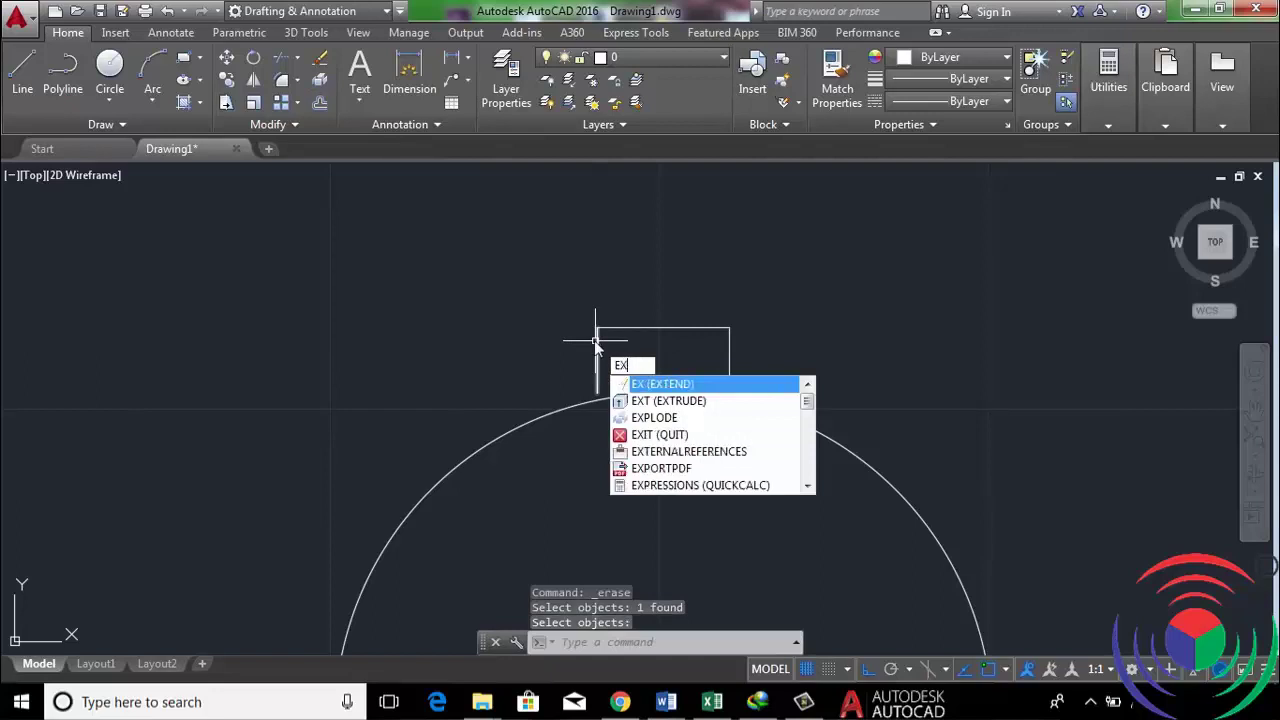
key(Return)
key(Return)
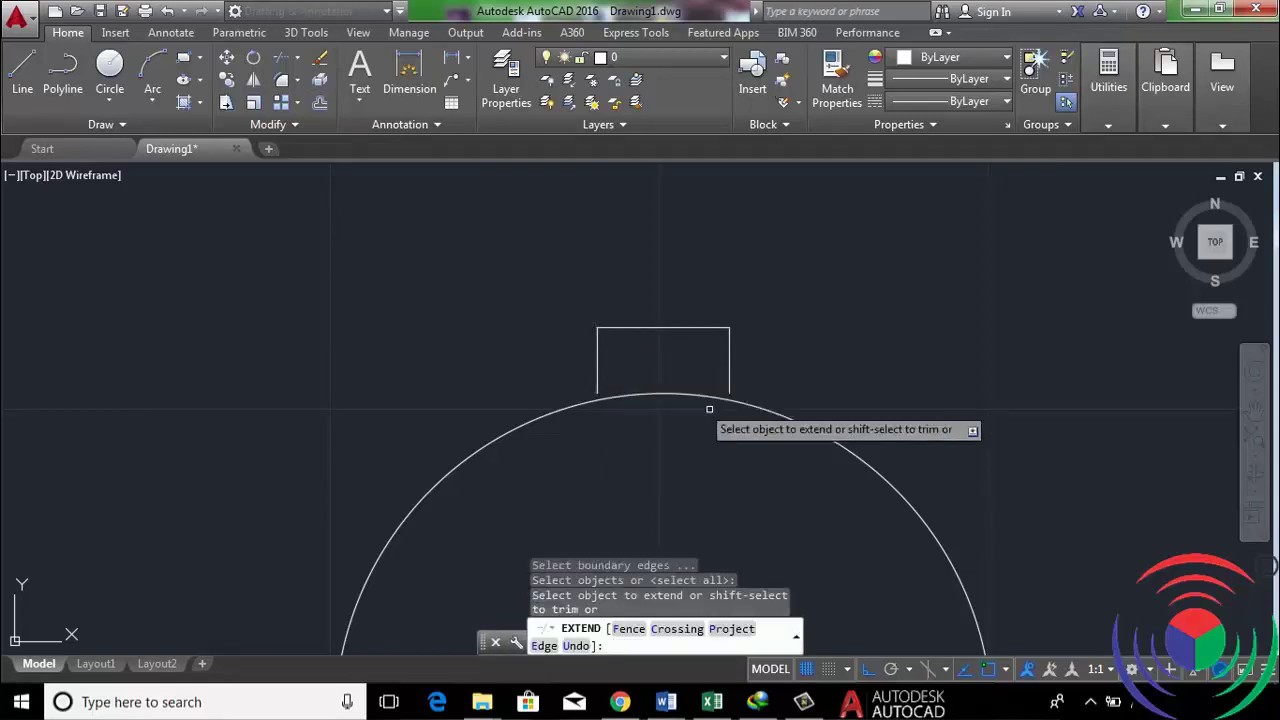
click(737, 366)
click(575, 372)
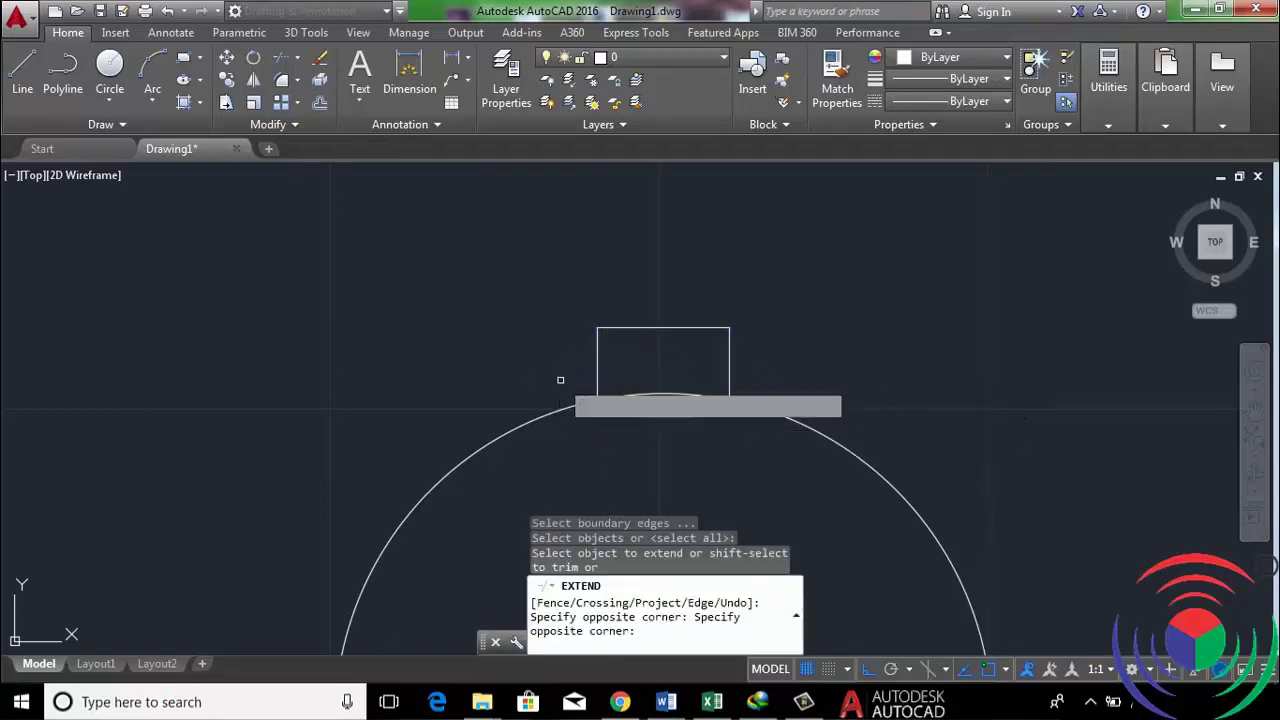
right_click(682, 234)
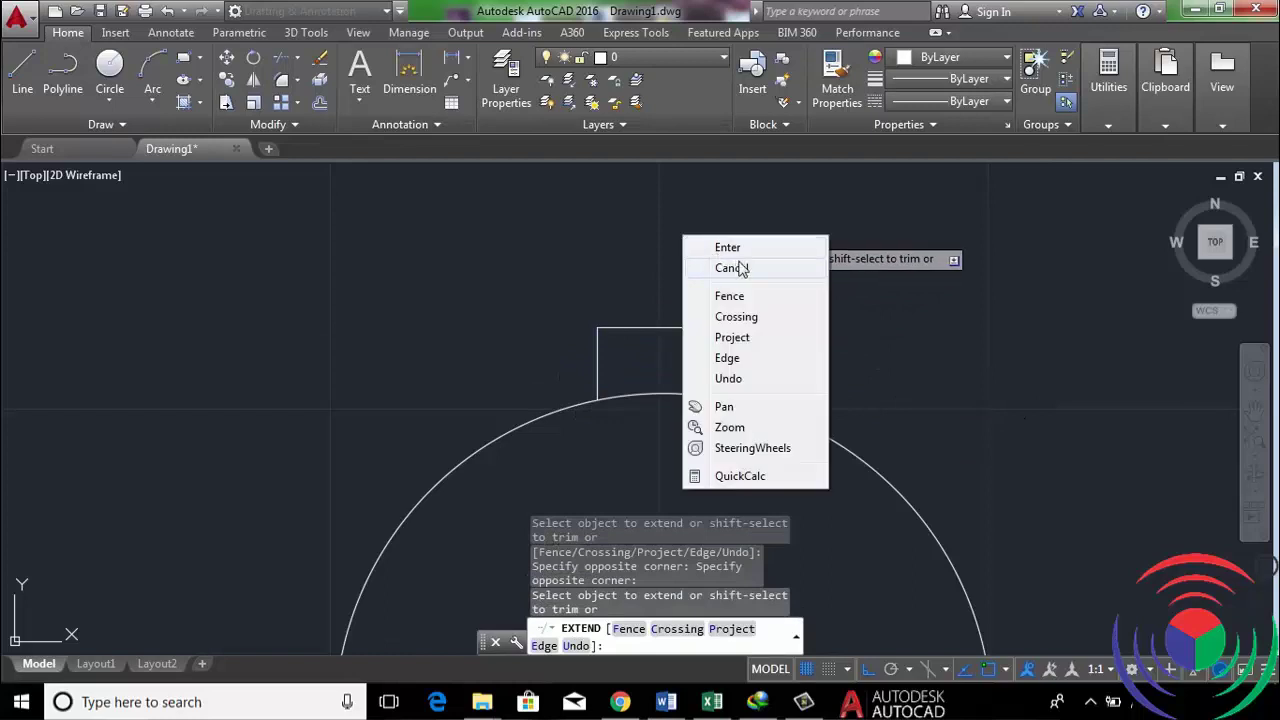
click(740, 248)
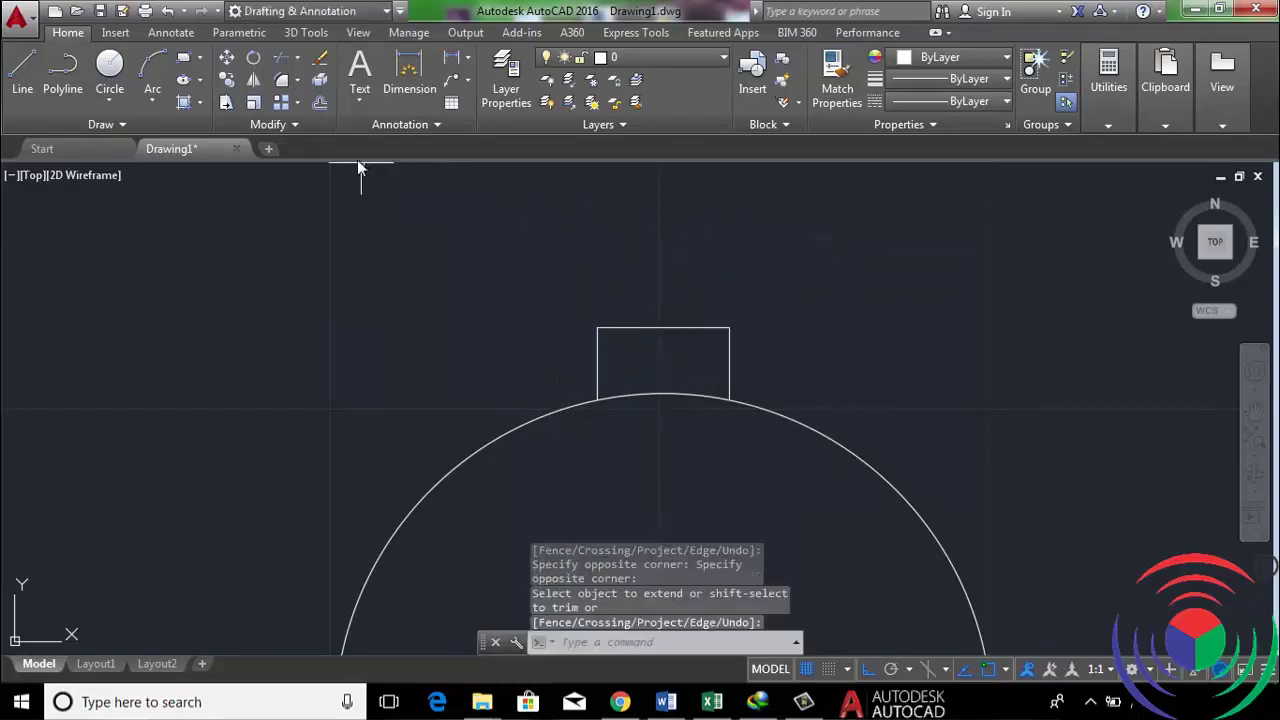
Trim away the bore arc lying inside the key slot
click(282, 62)
key(Return)
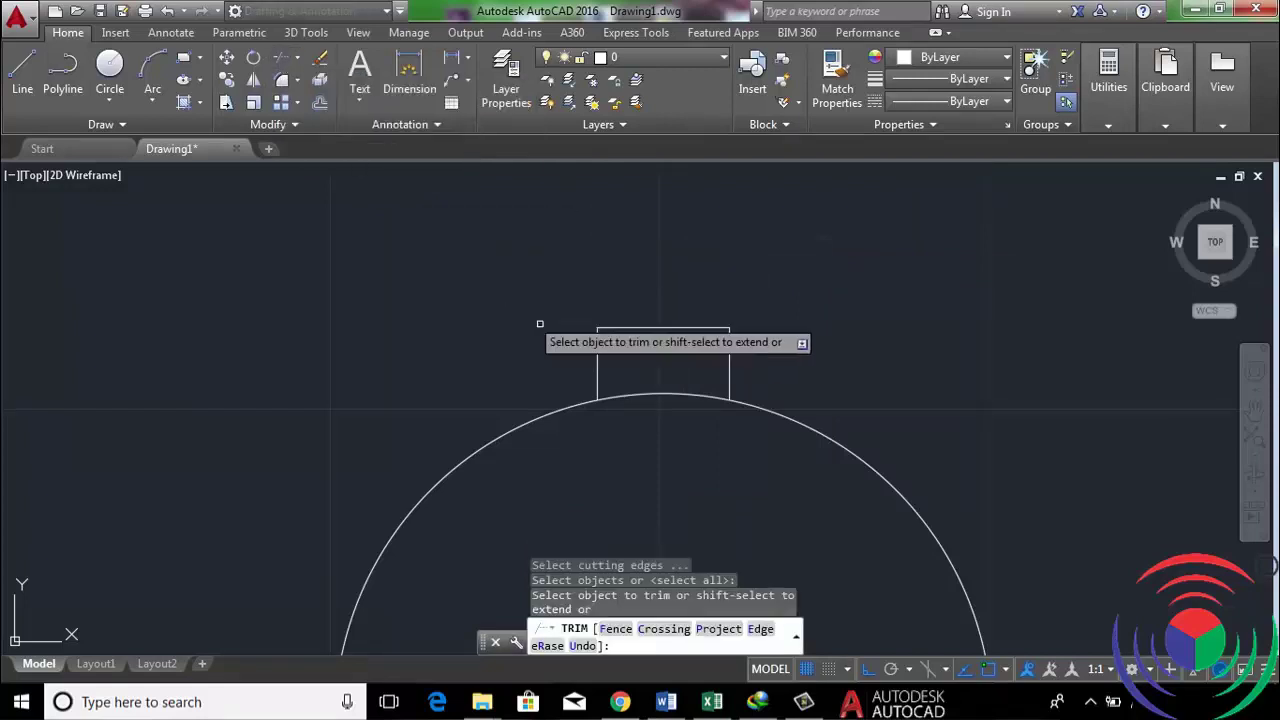
click(649, 392)
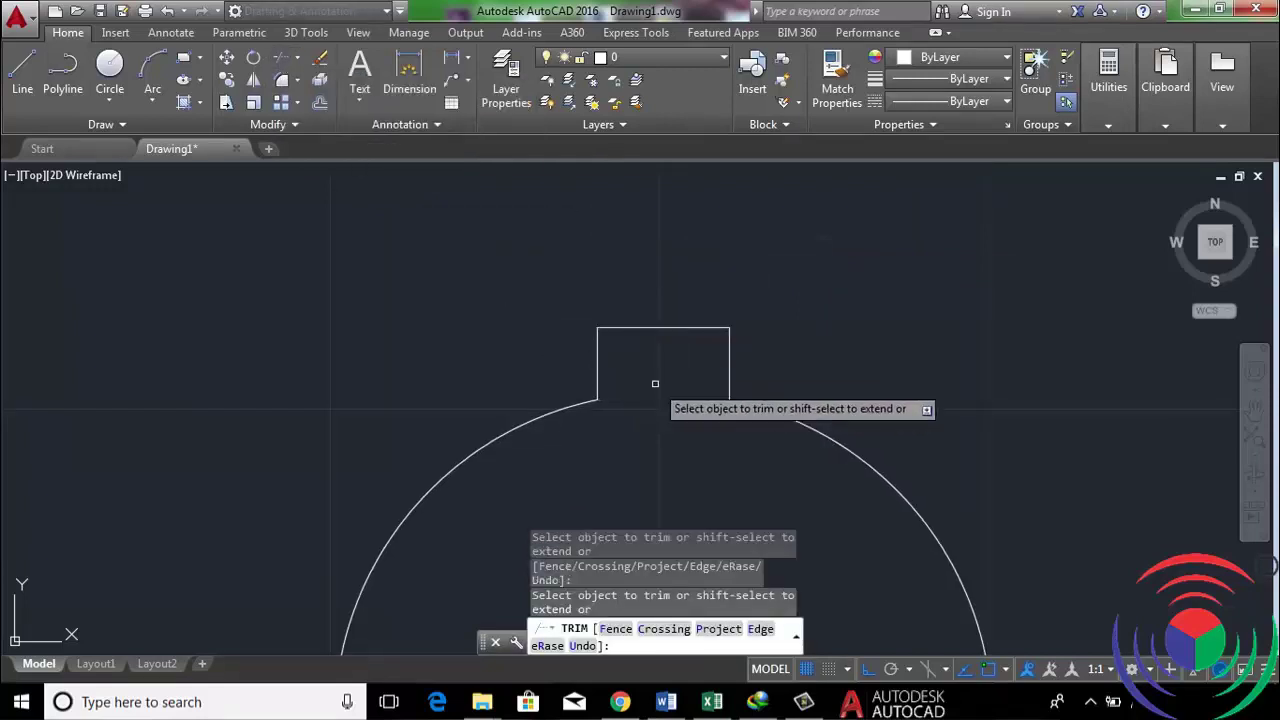
right_click(649, 392)
click(684, 397)
scroll(650, 313, down, 8)
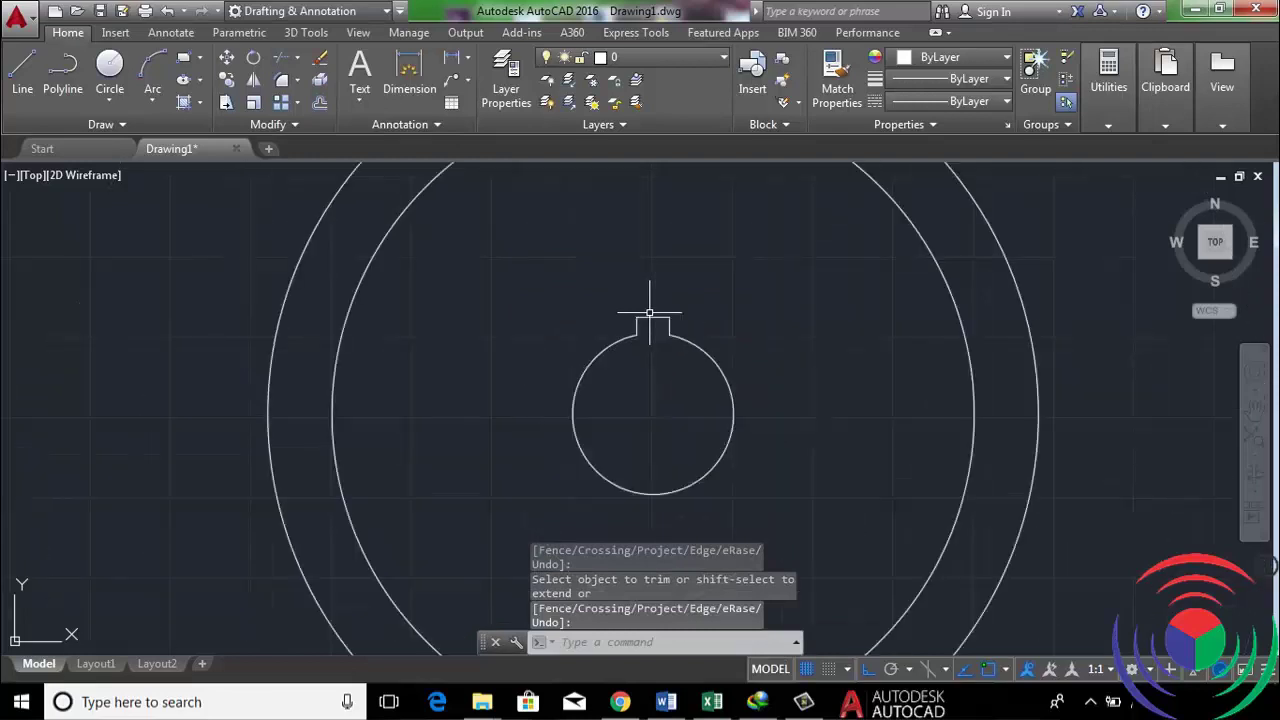
scroll(650, 313, down, 3)
scroll(660, 183, up, 5)
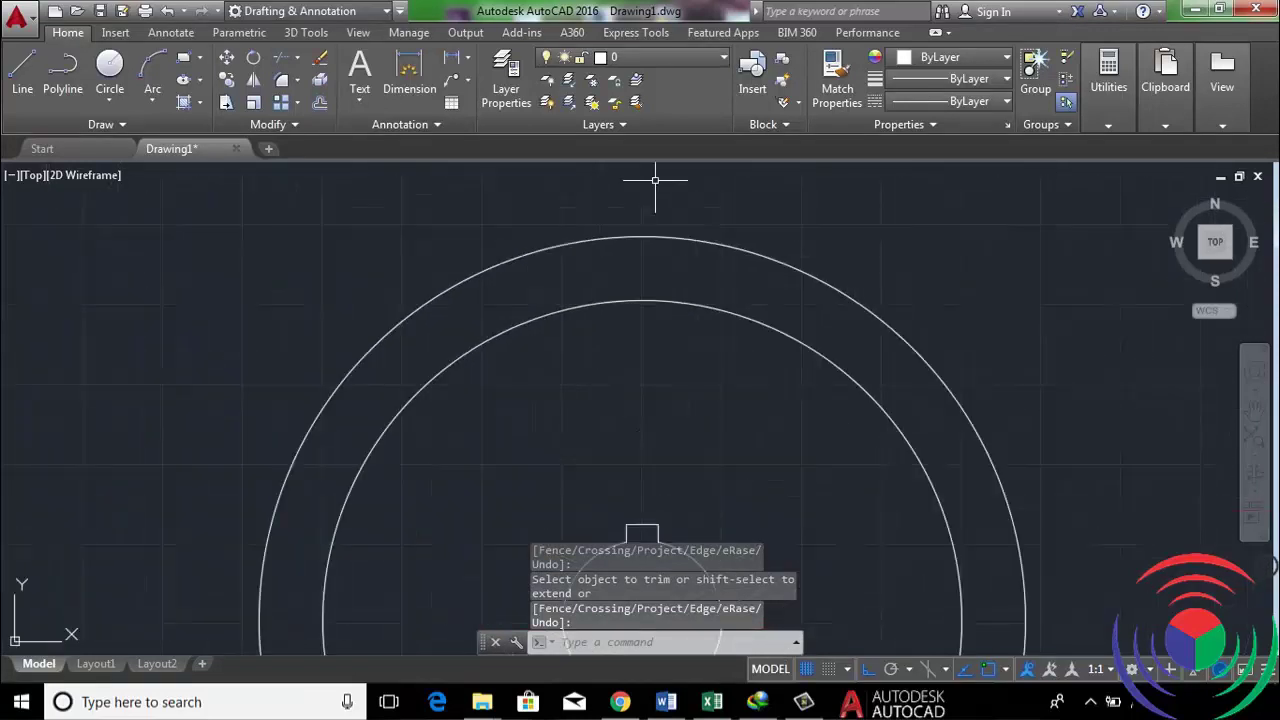
scroll(660, 183, up, 2)
Draw a 1.5-unit vertical polyline up from the radius-10 circle's top quadrant
click(66, 70)
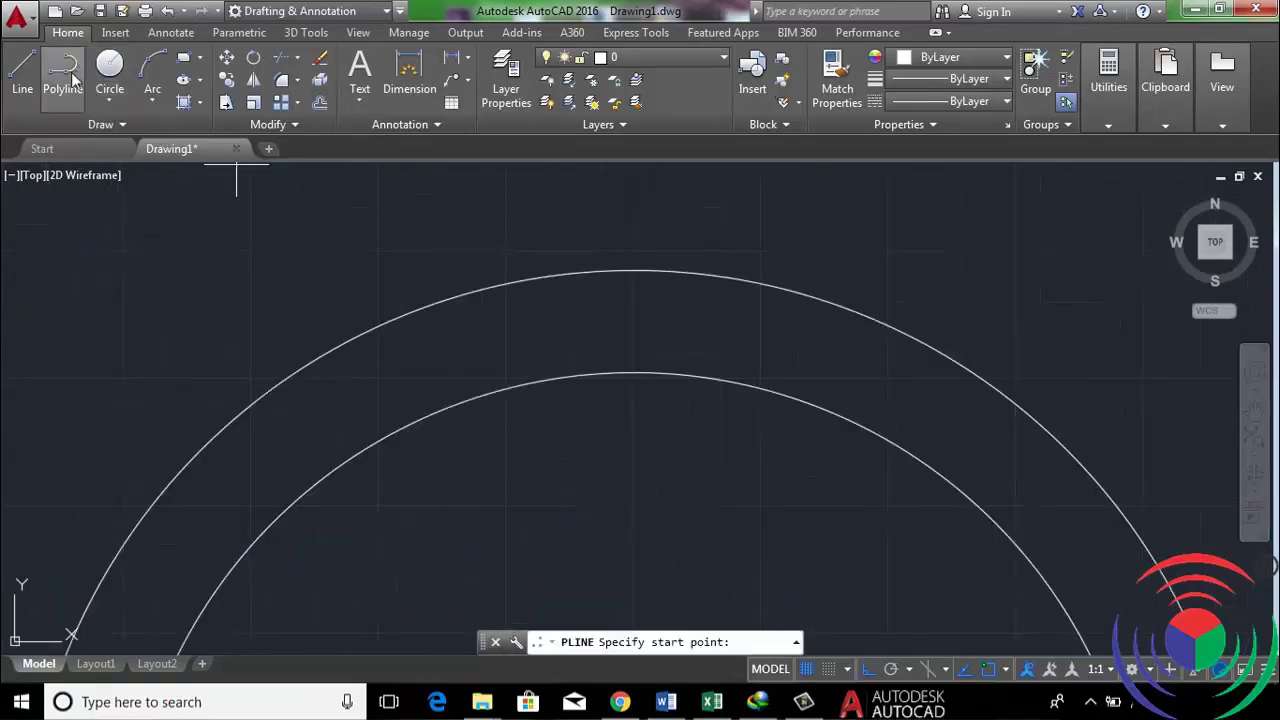
click(634, 270)
text(1.5)
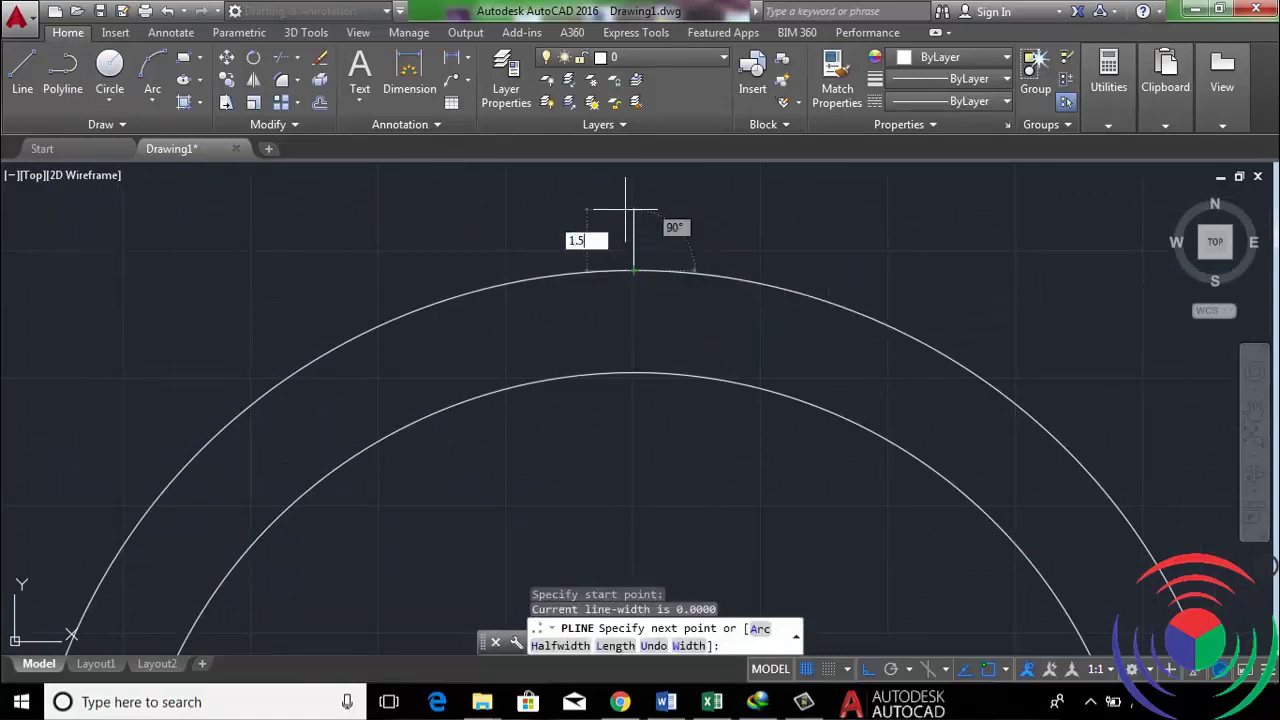
key(Return)
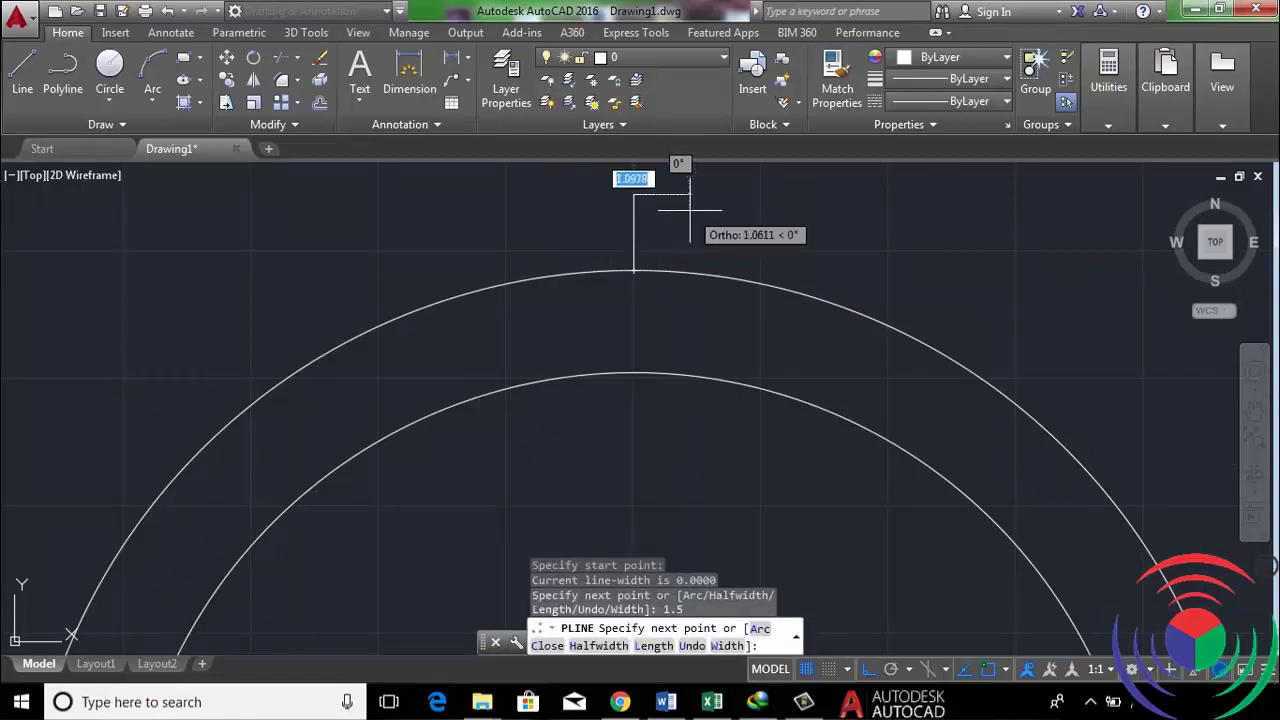
key(Return)
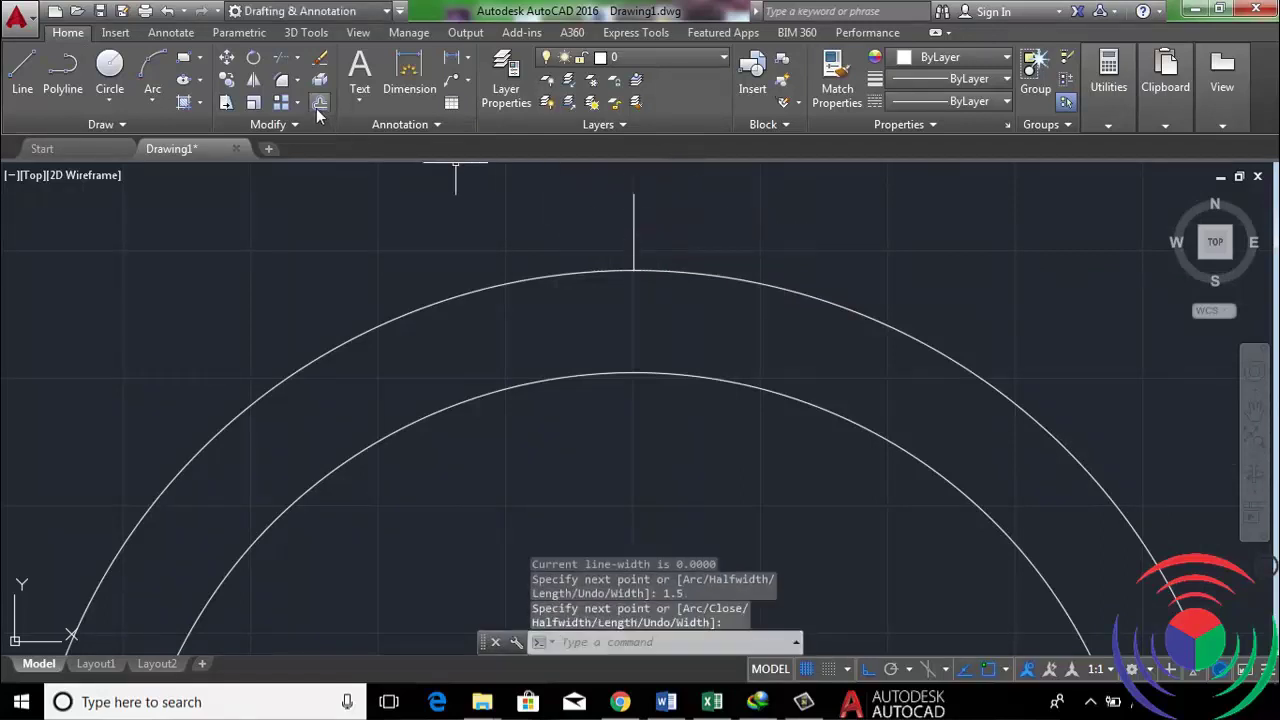
click(319, 104)
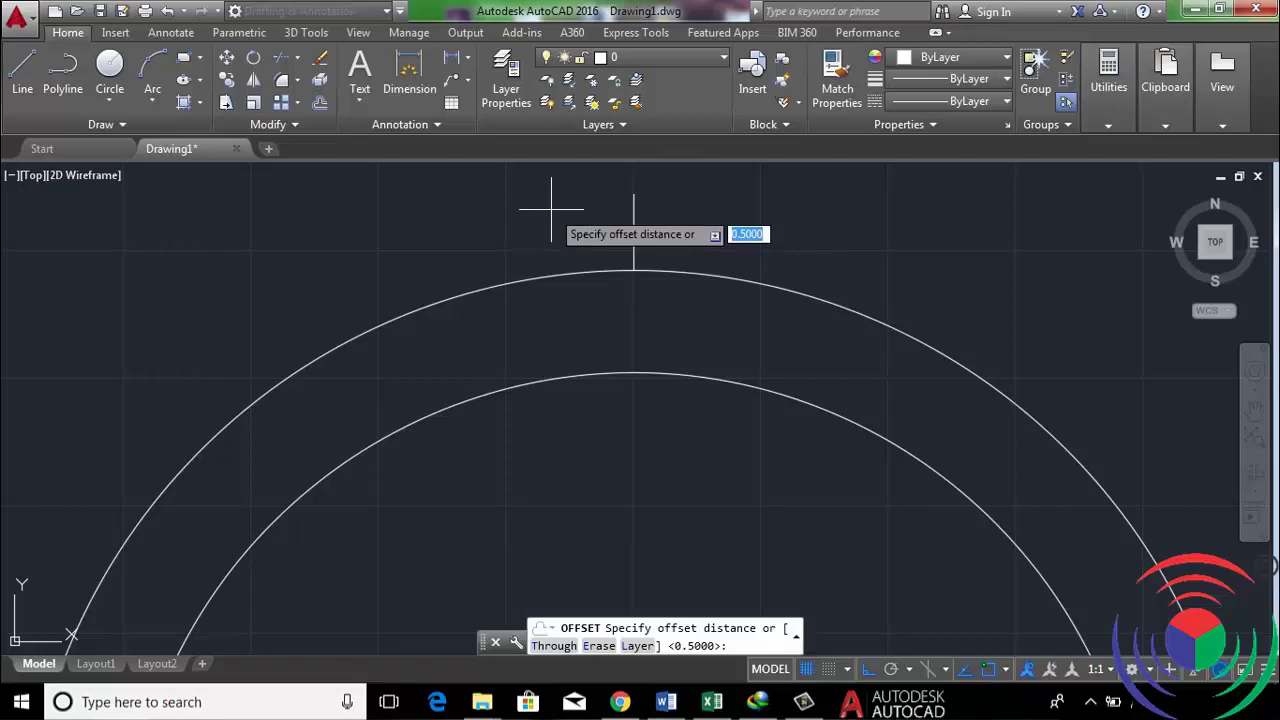
text(.5)
Offset the vertical line 0.5 to each side
key(Return)
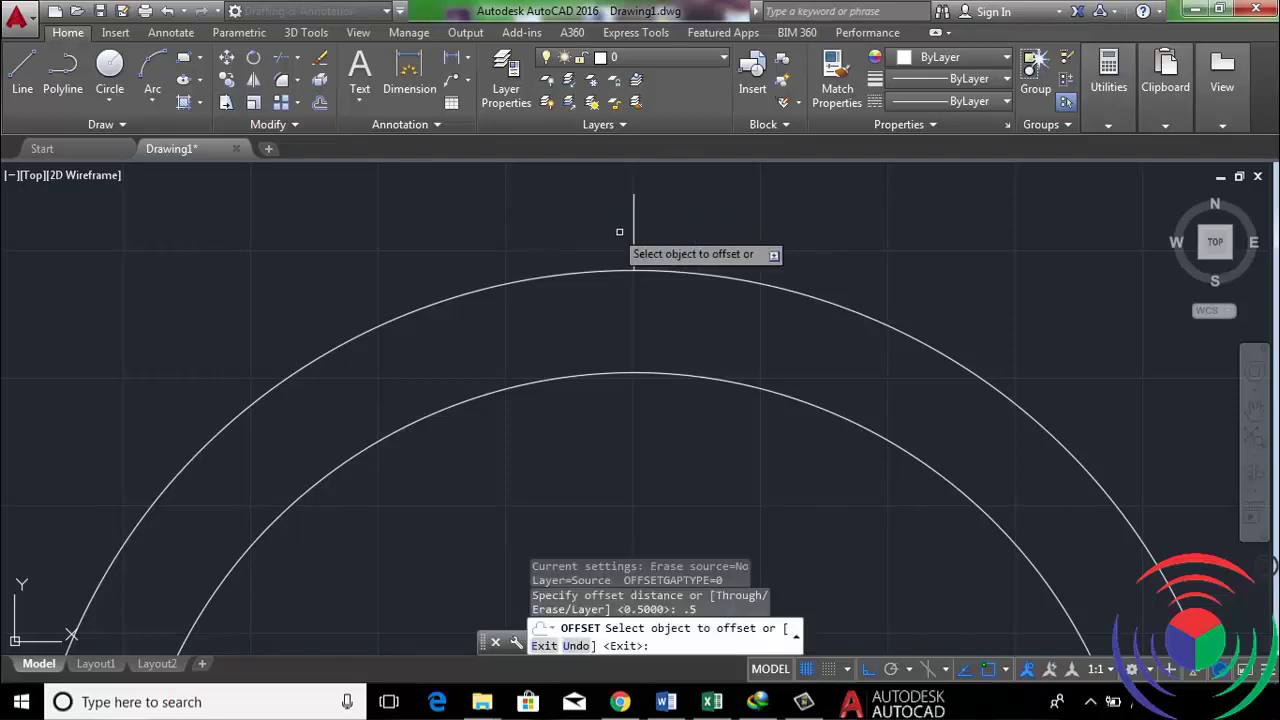
click(633, 225)
click(559, 222)
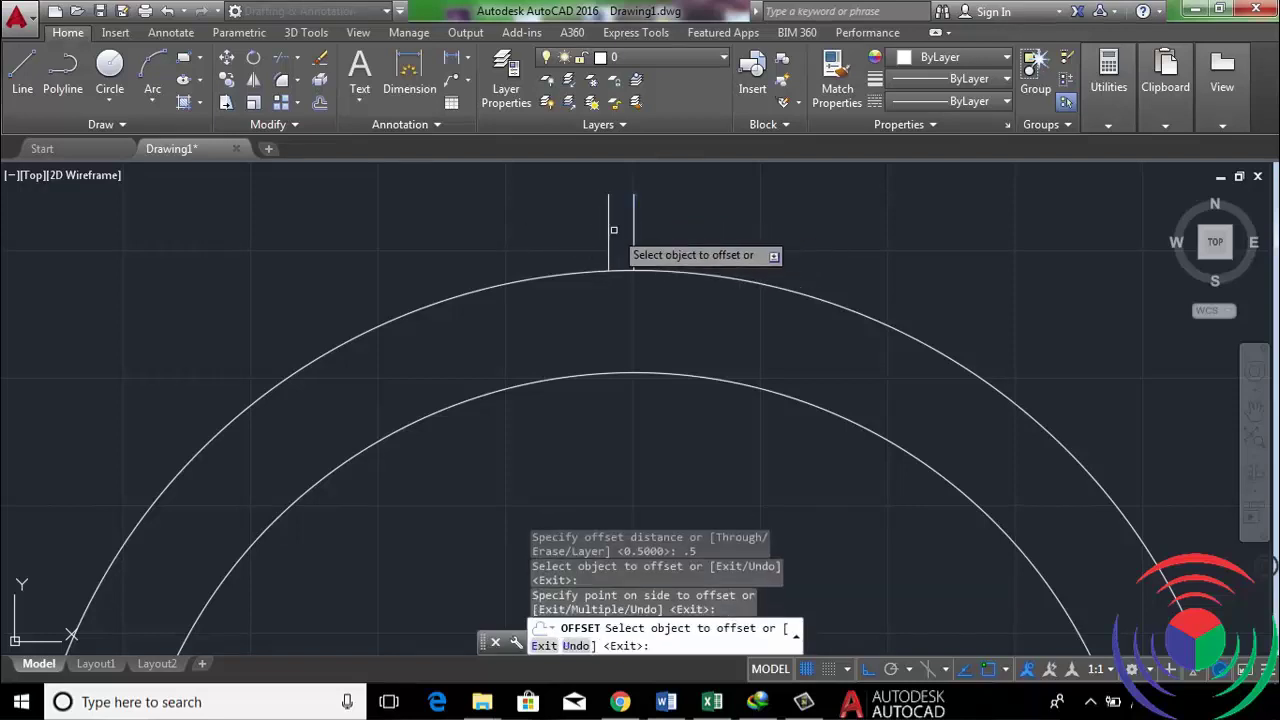
click(633, 230)
click(737, 232)
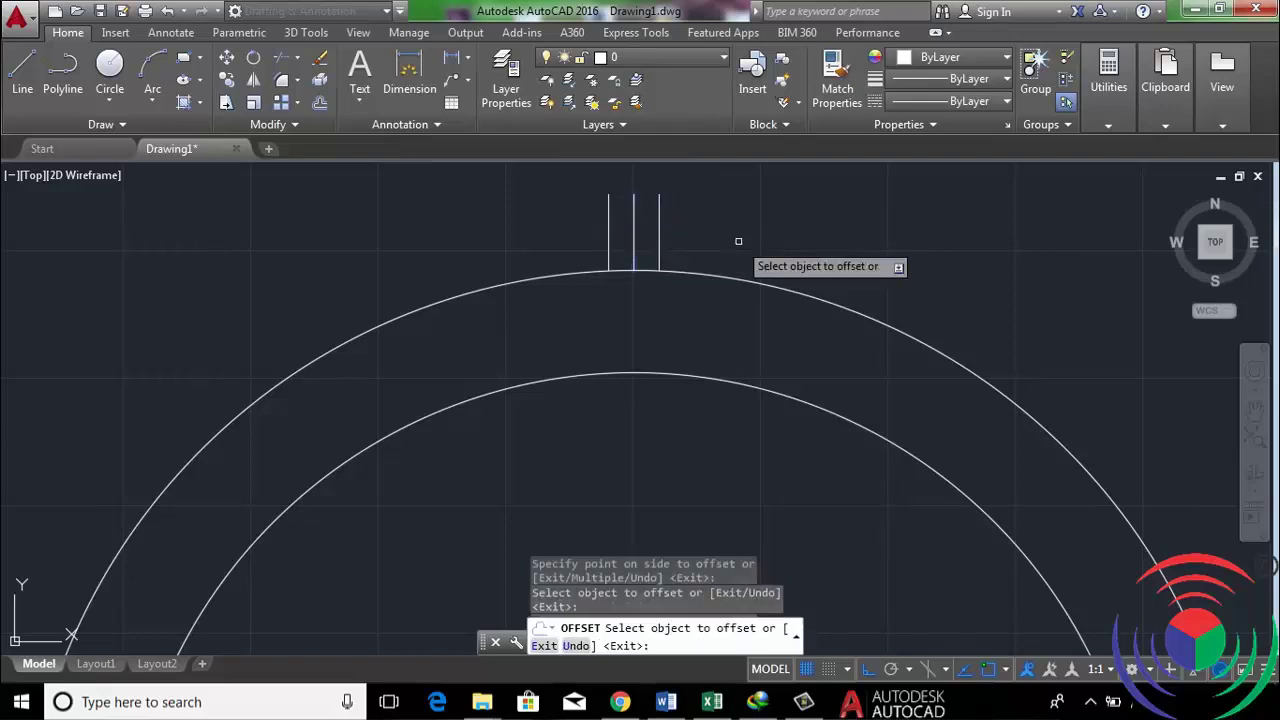
scroll(738, 241, down, 3)
scroll(723, 214, up, 3)
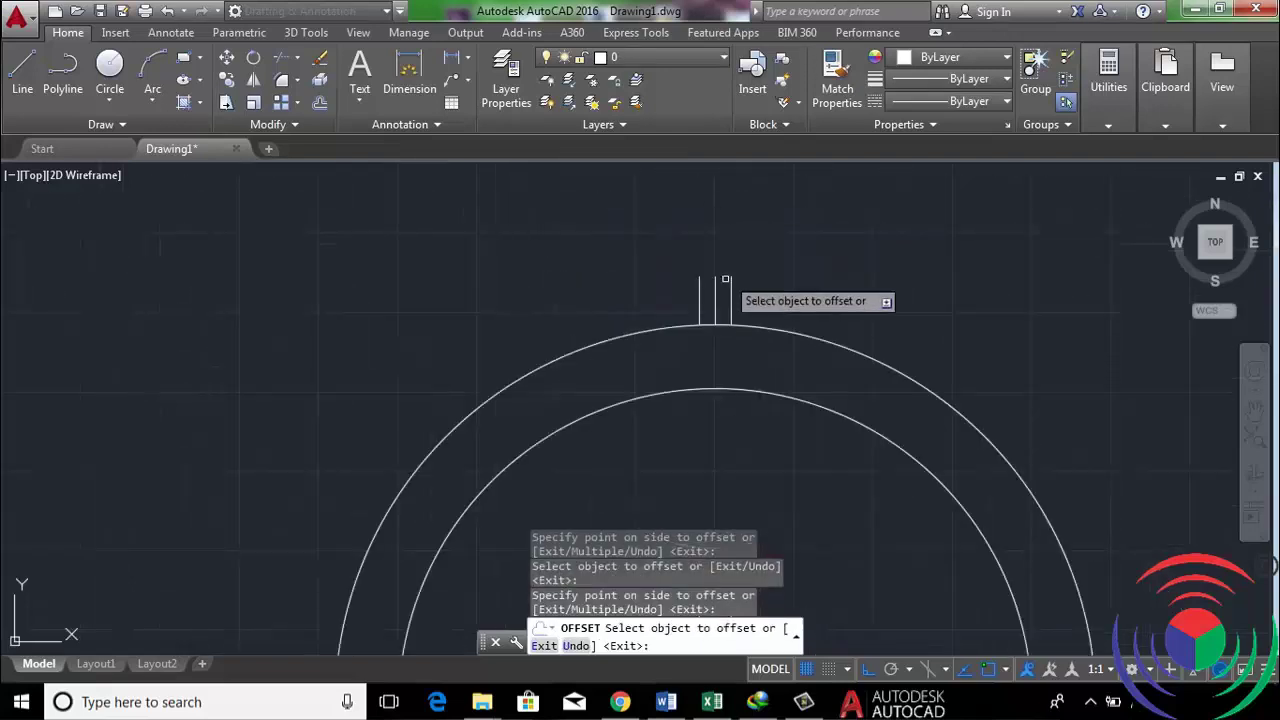
scroll(724, 280, up, 2)
right_click(711, 271)
click(725, 279)
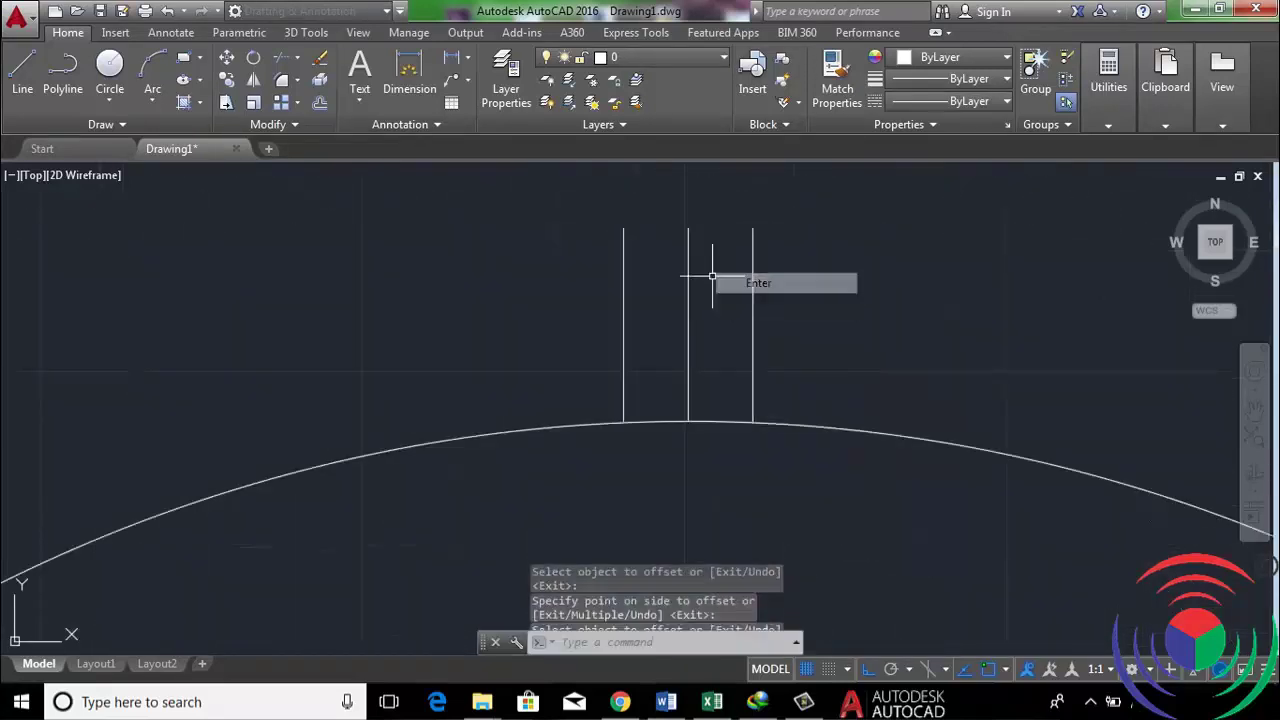
Draw a polyline across the tops of the two offset lines
click(62, 75)
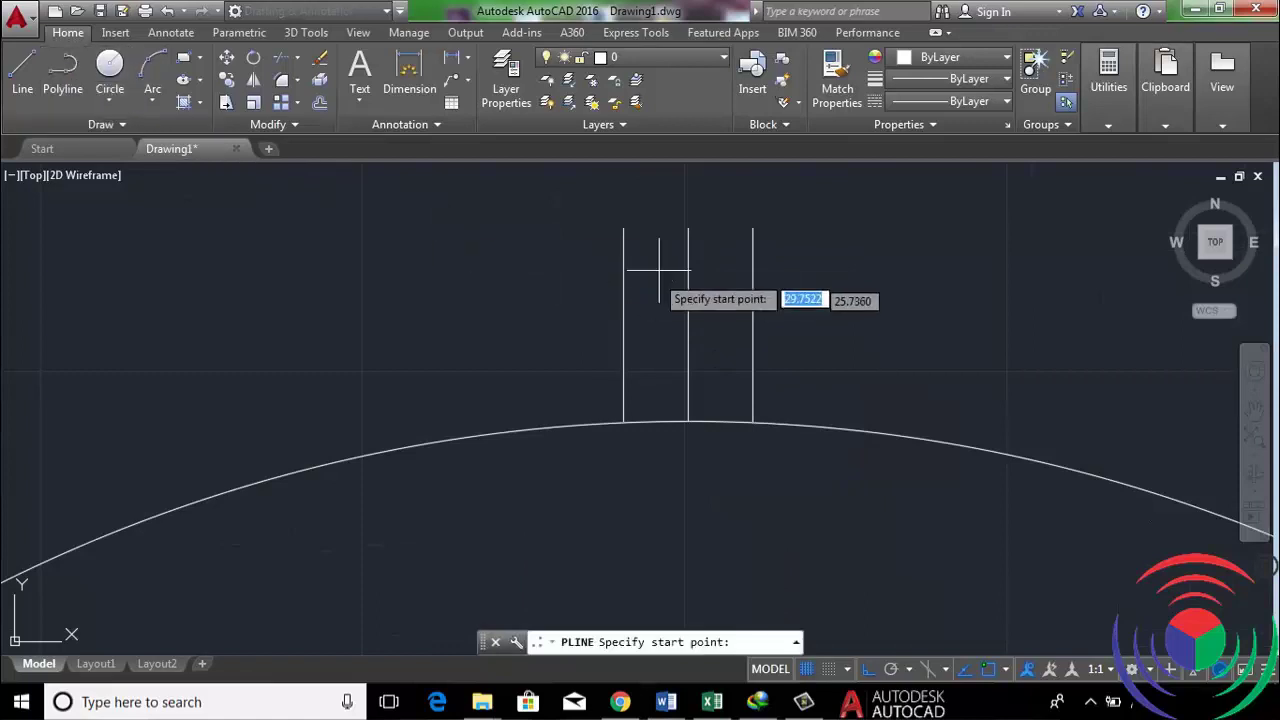
click(623, 228)
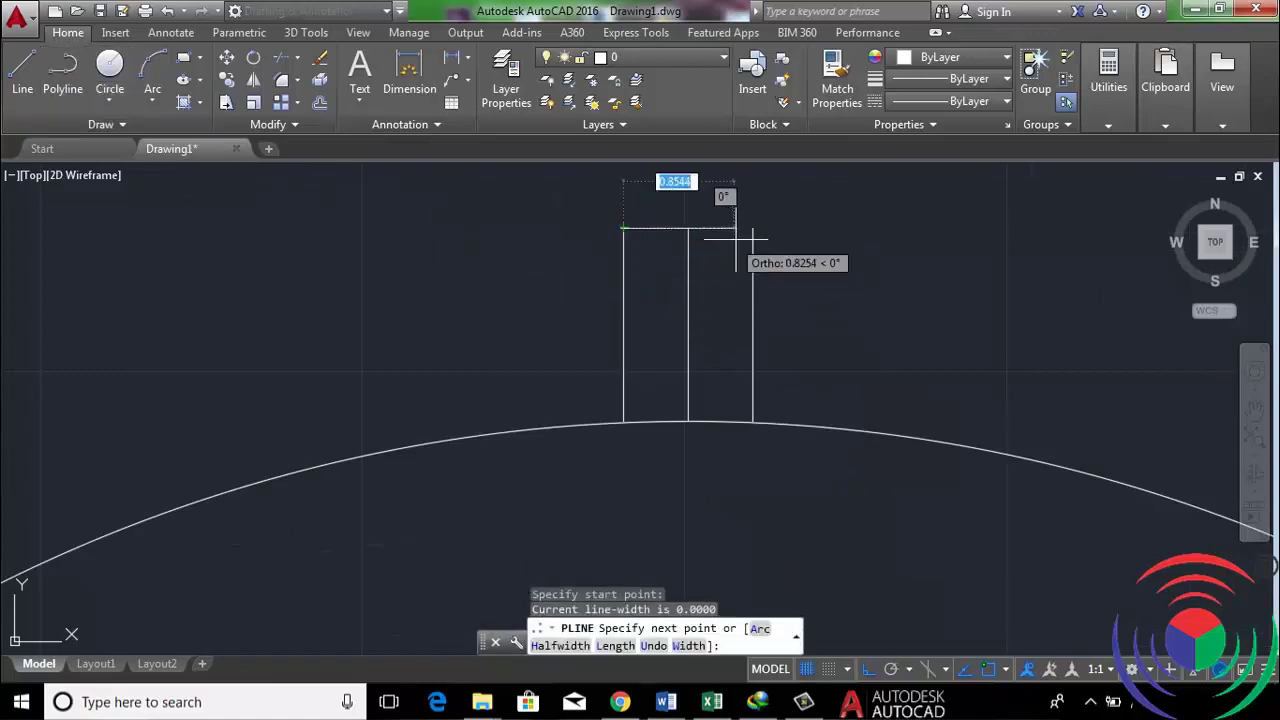
click(753, 228)
key(Return)
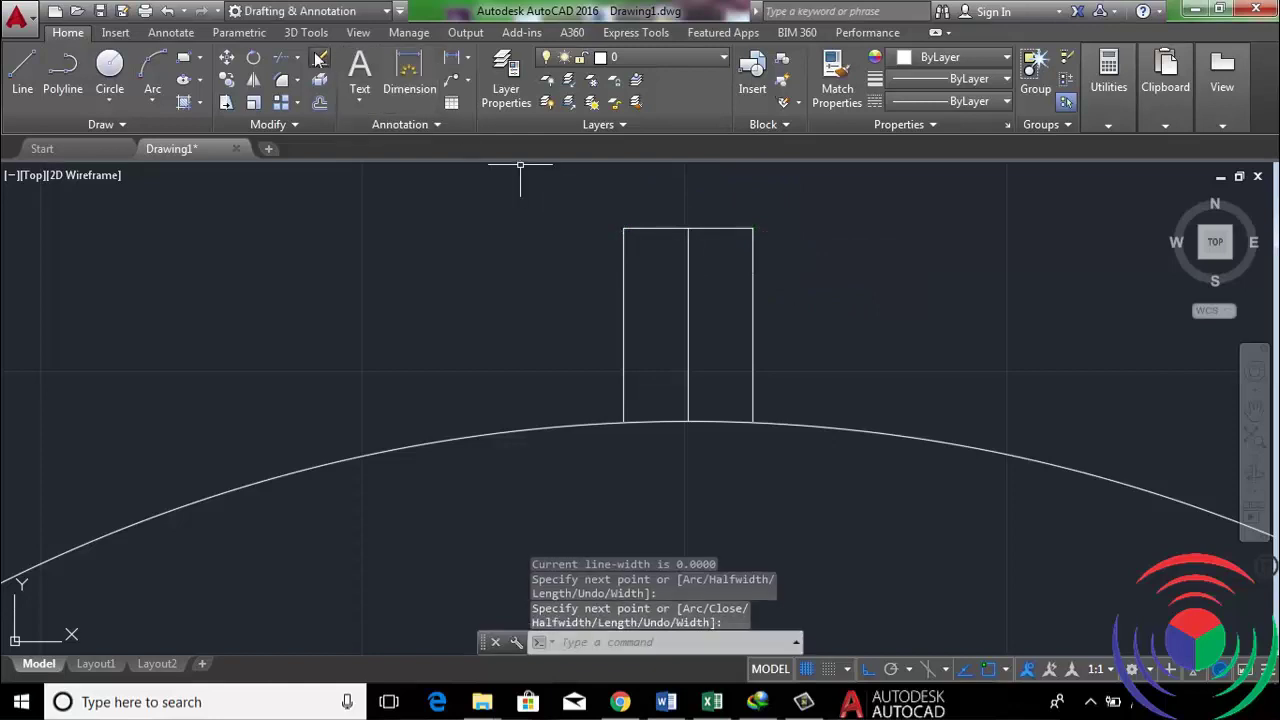
Erase the tooth's middle vertical line
click(319, 57)
click(688, 327)
key(Return)
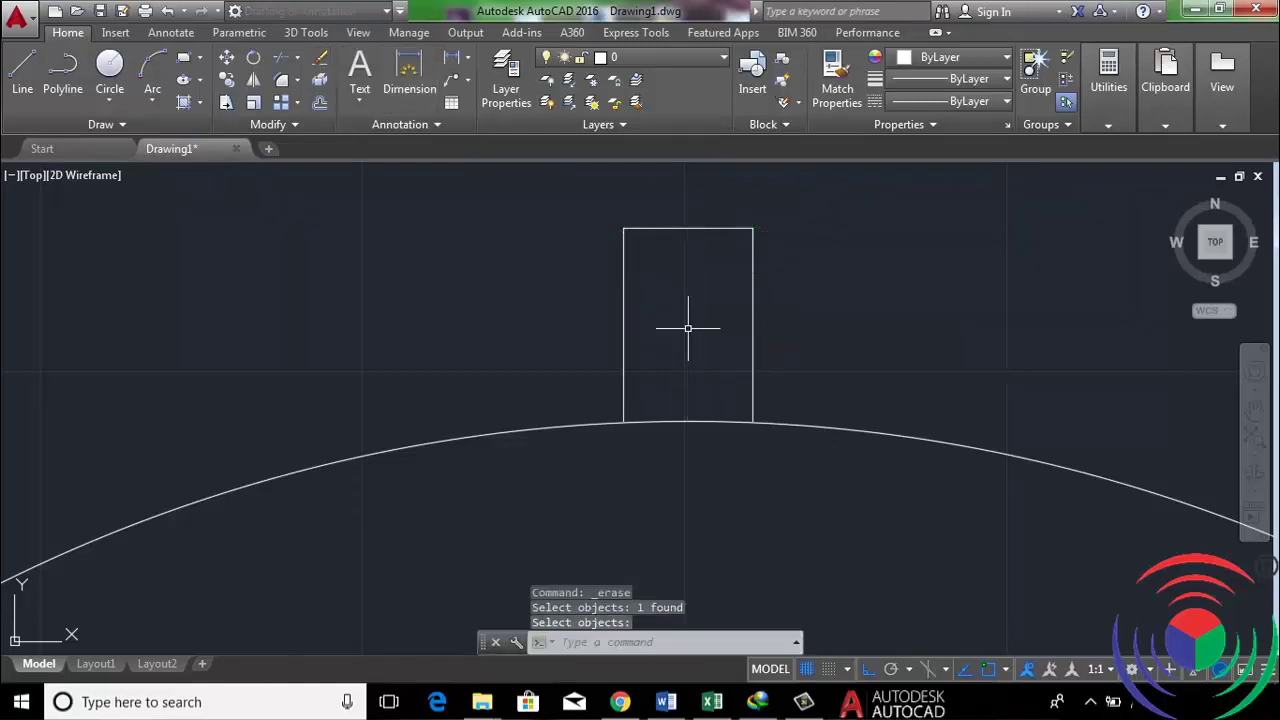
scroll(812, 432, up, 4)
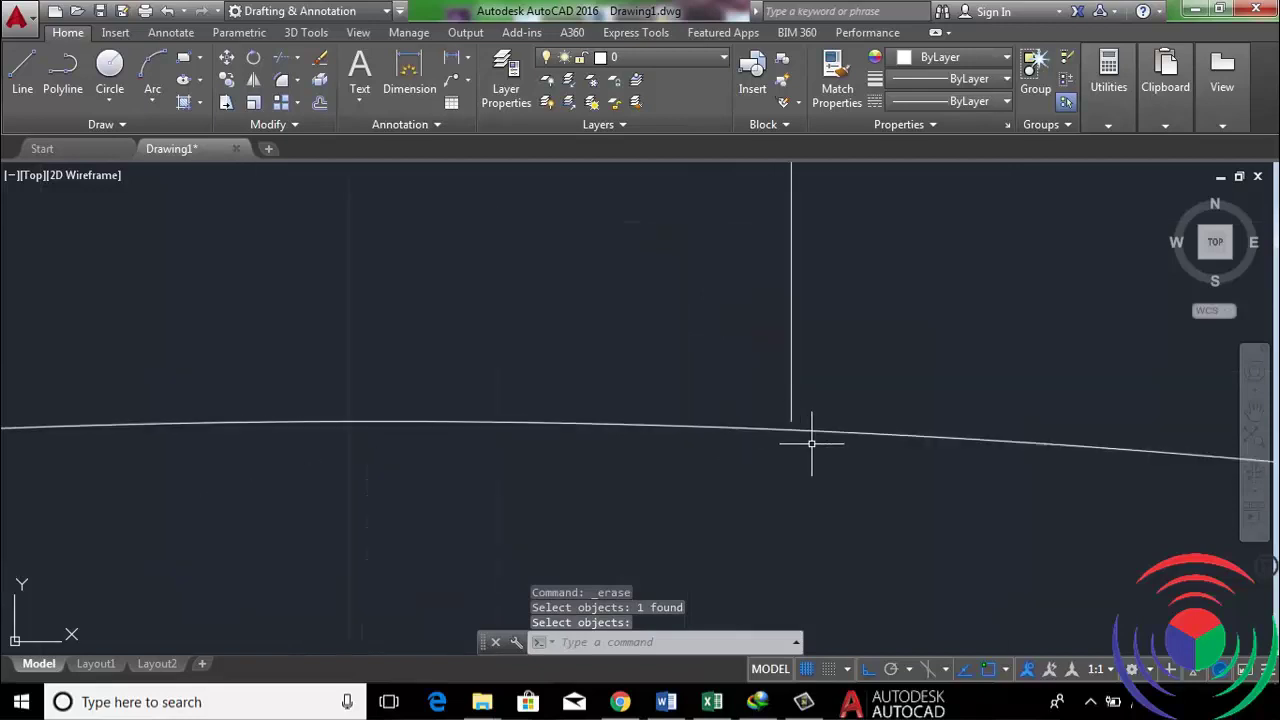
scroll(812, 430, down, 1)
scroll(812, 428, down, 3)
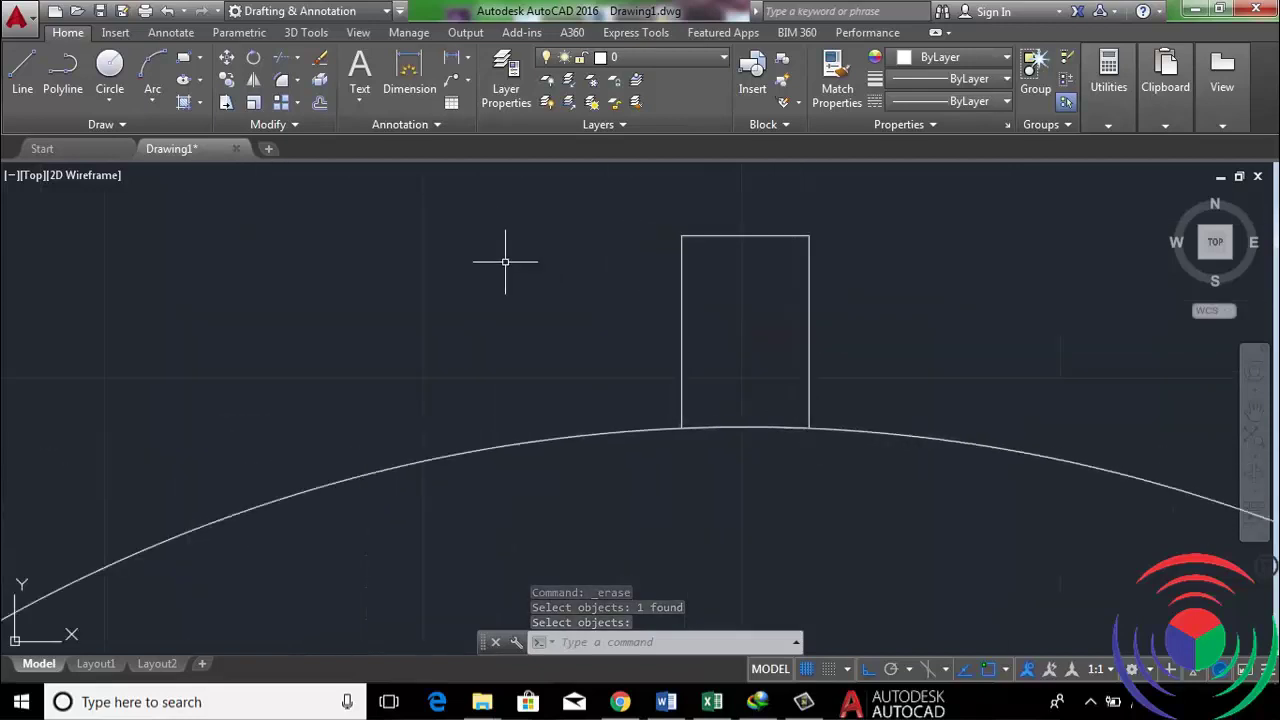
Extend the tooth's sides down to the outer circle
text(EXT)
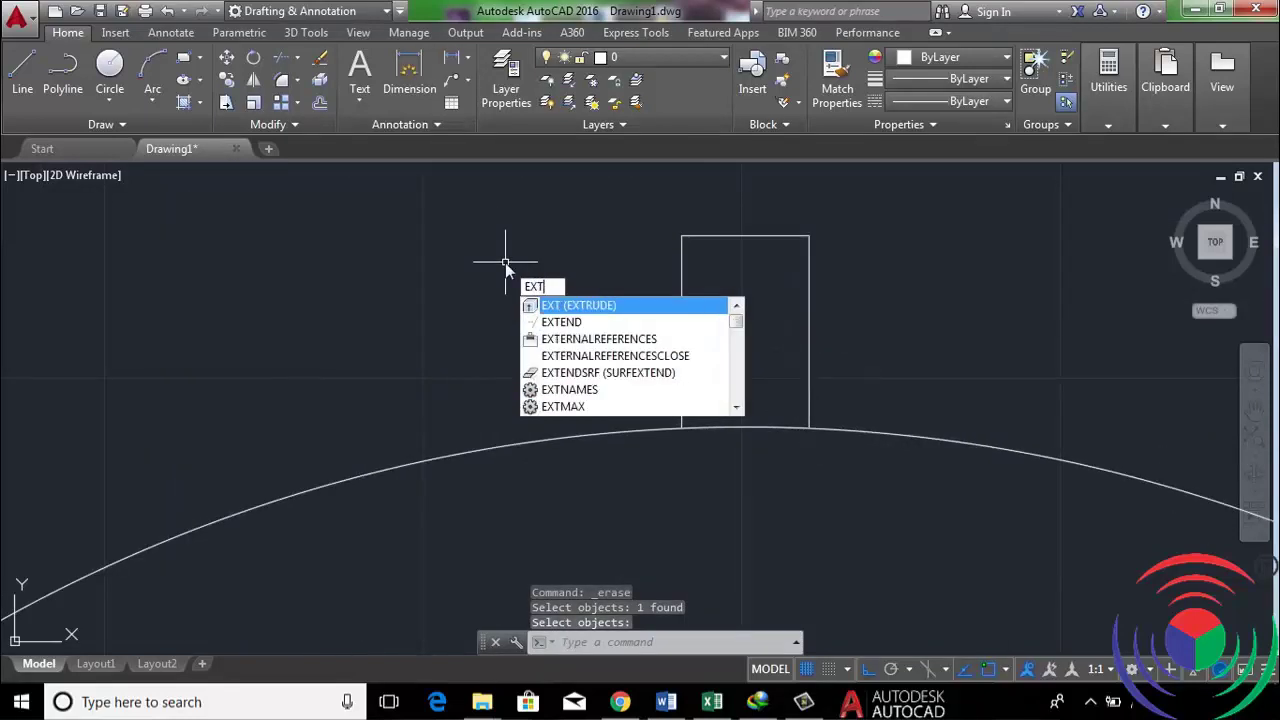
key(BackSpace)
key(Return)
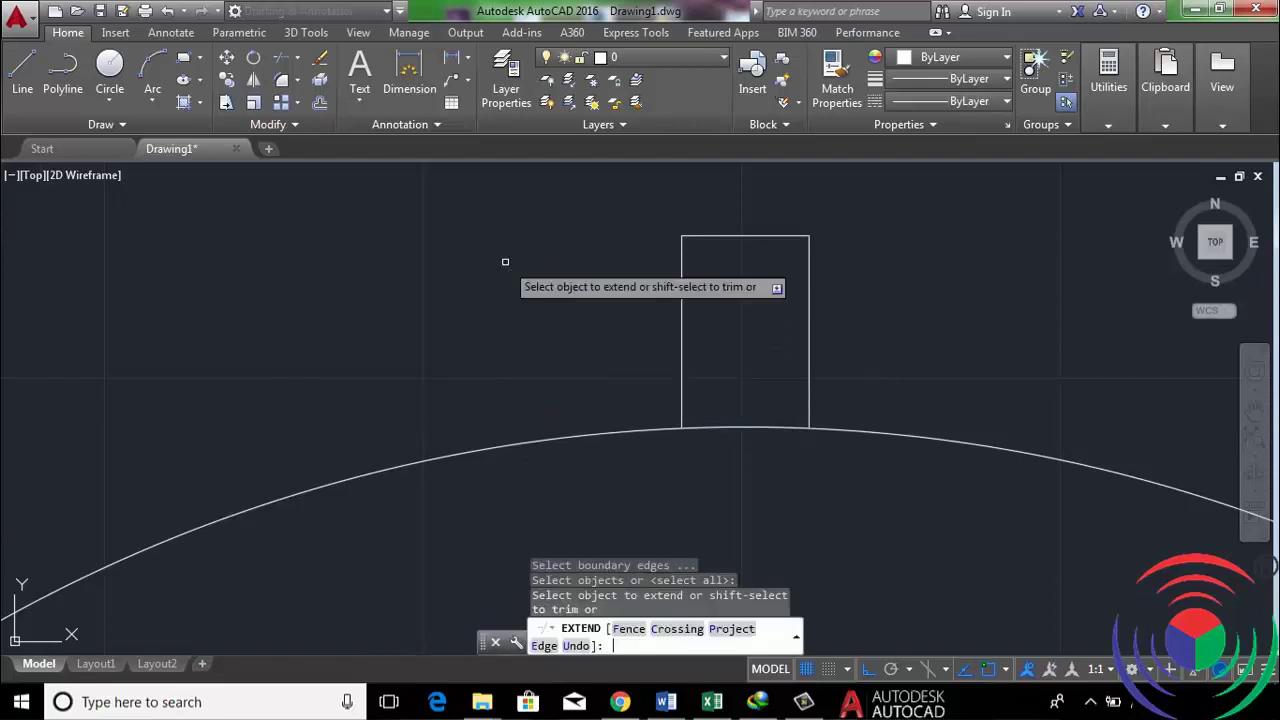
click(829, 386)
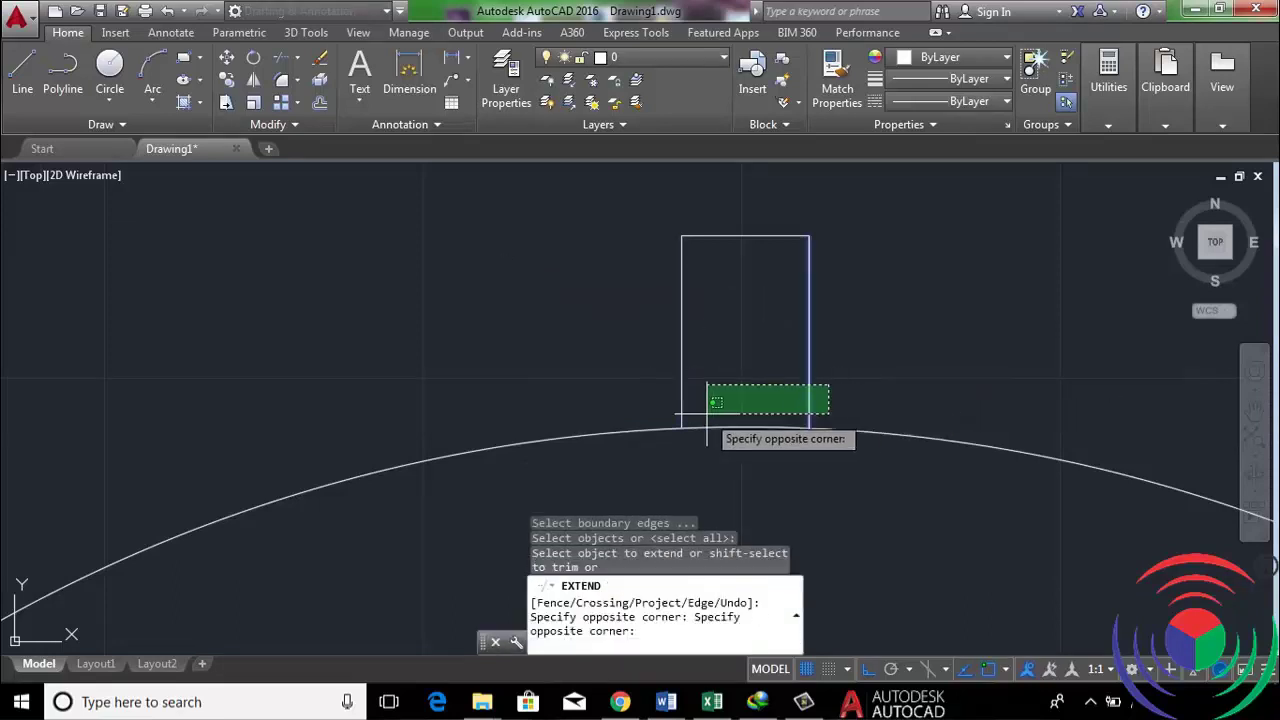
click(647, 409)
right_click(770, 365)
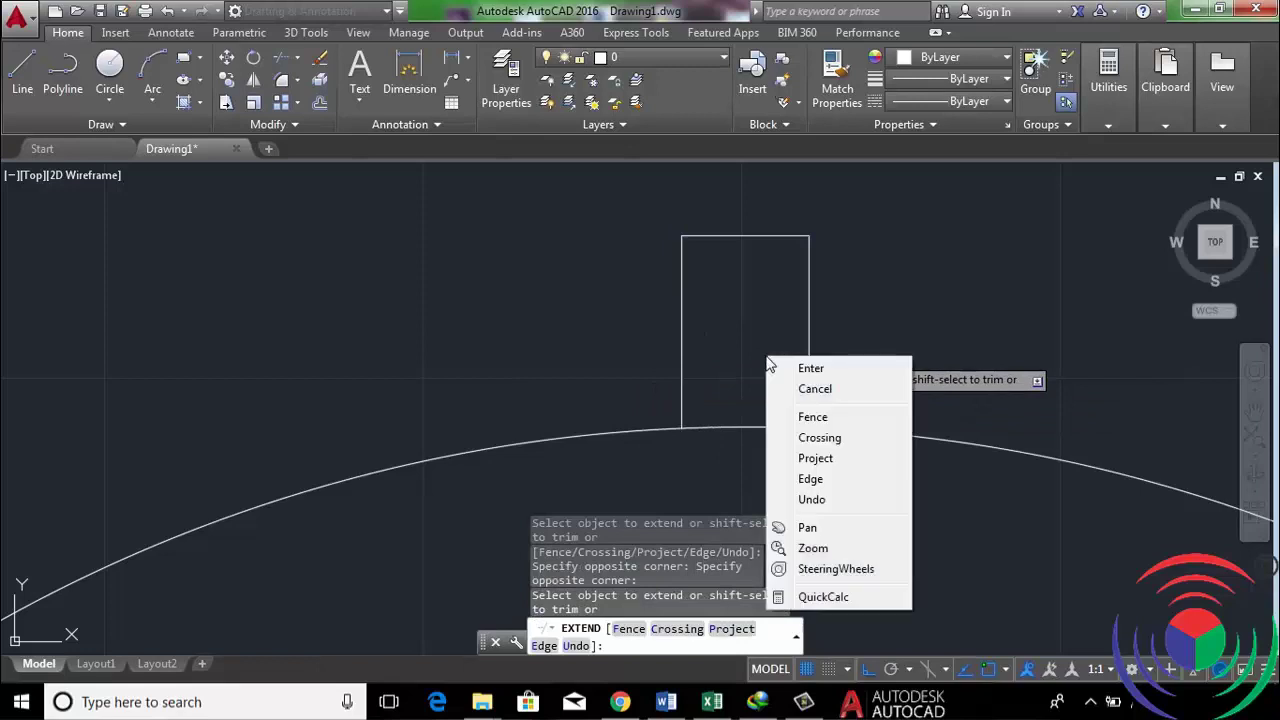
click(806, 370)
text(C)
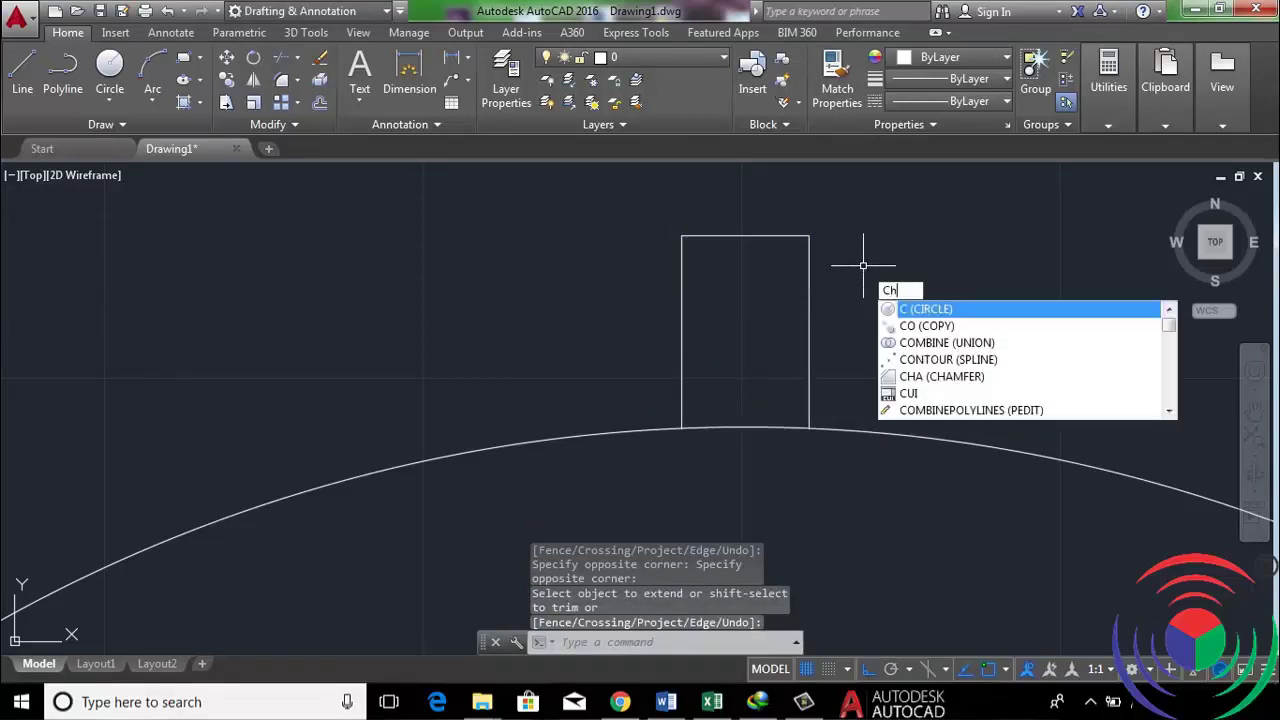
Chamfer the tooth's top-left corner with distances 0.25 and 0.5
text(ha)
key(Return)
text(d)
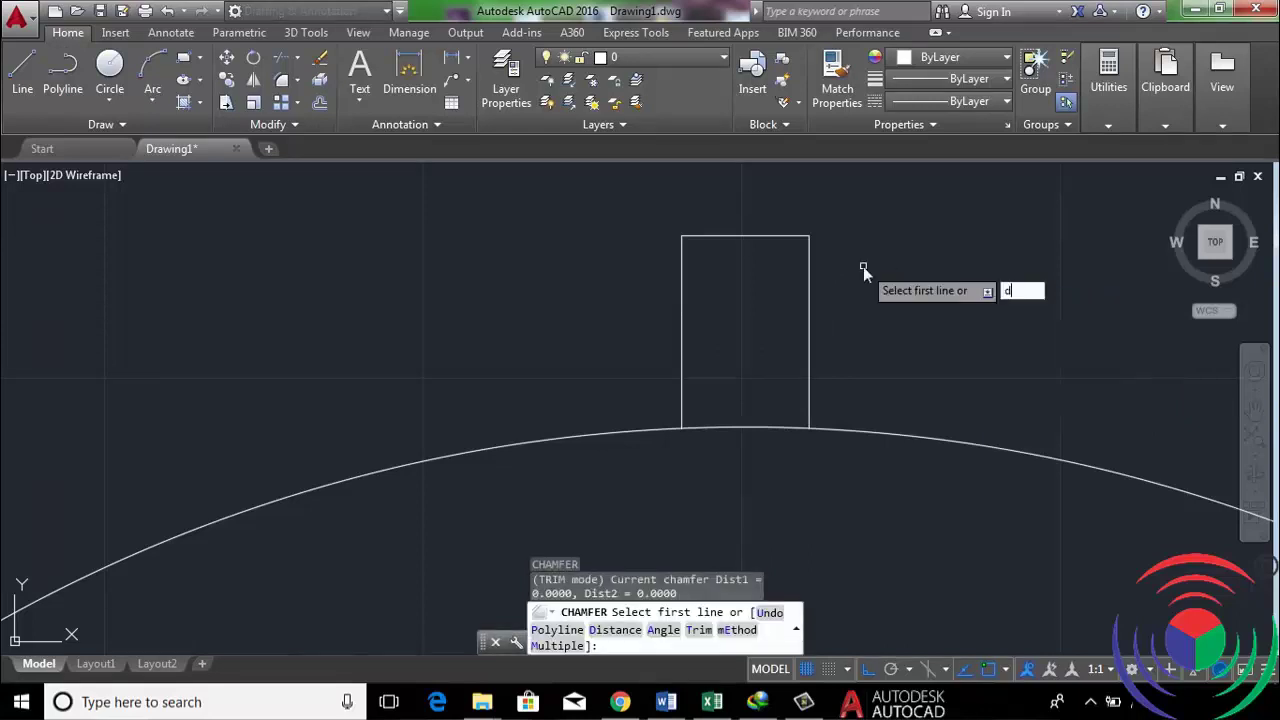
key(Return)
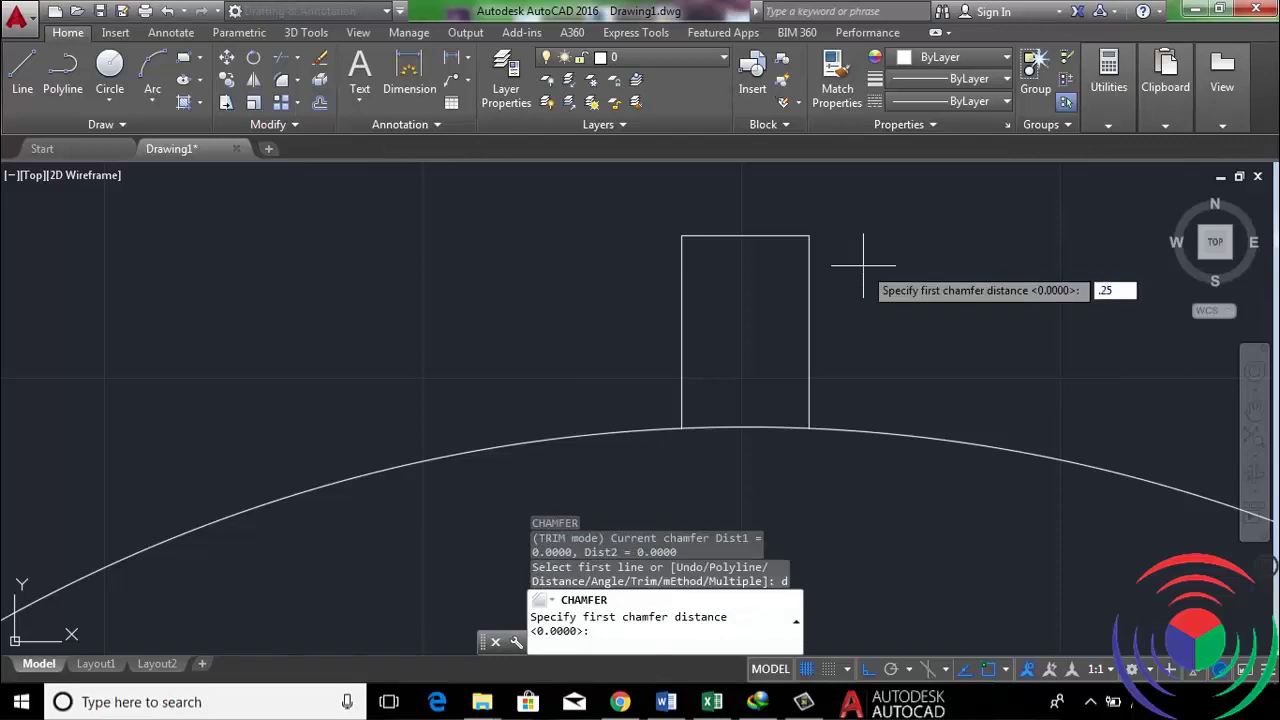
key(Return)
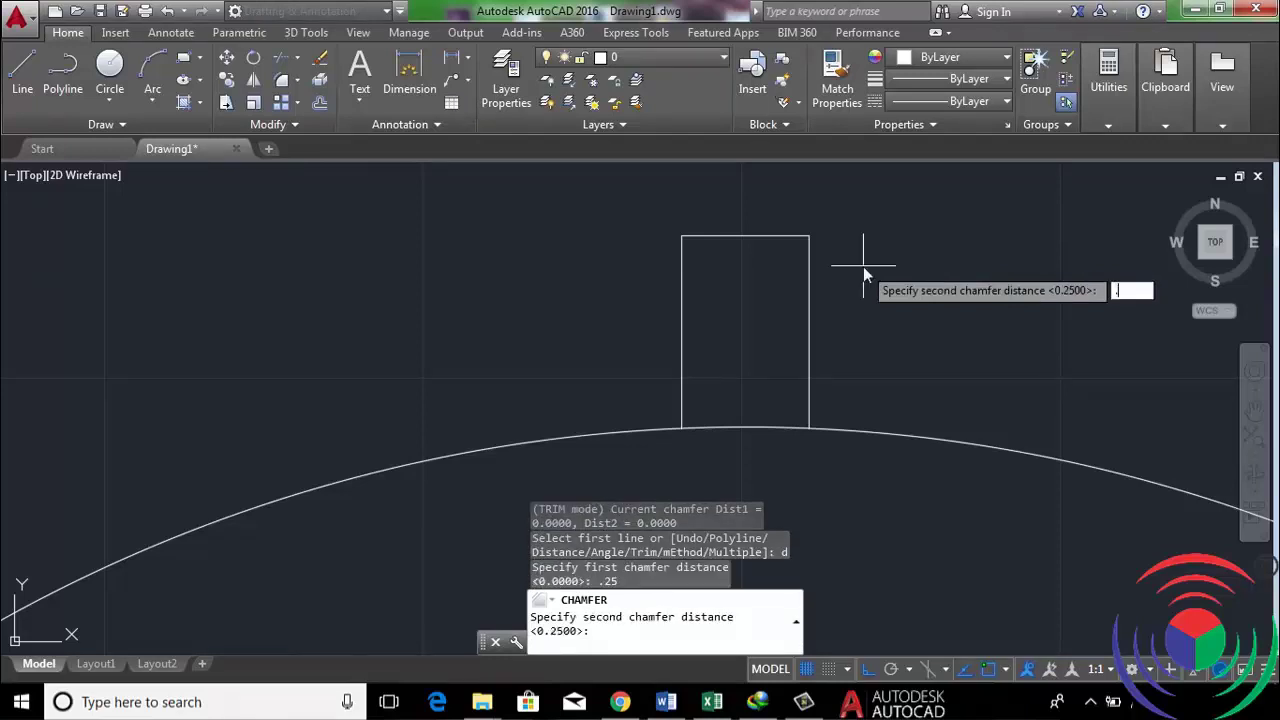
text(.5)
key(Return)
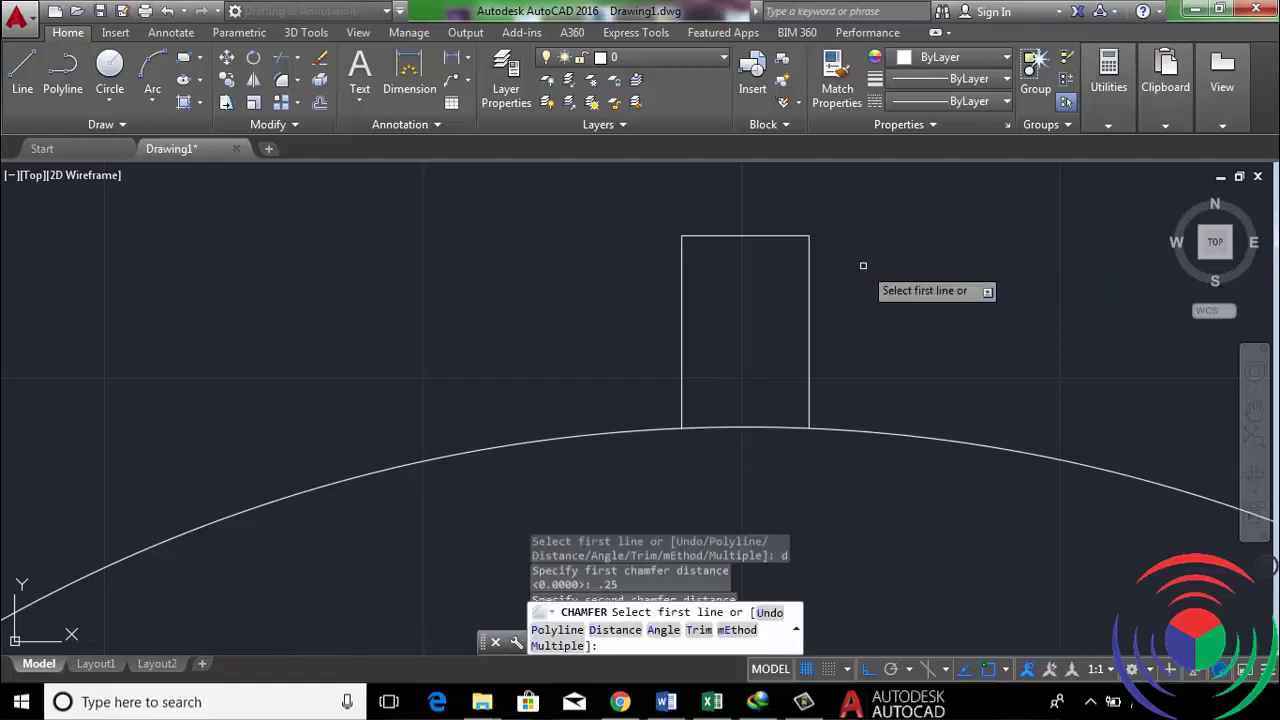
click(695, 236)
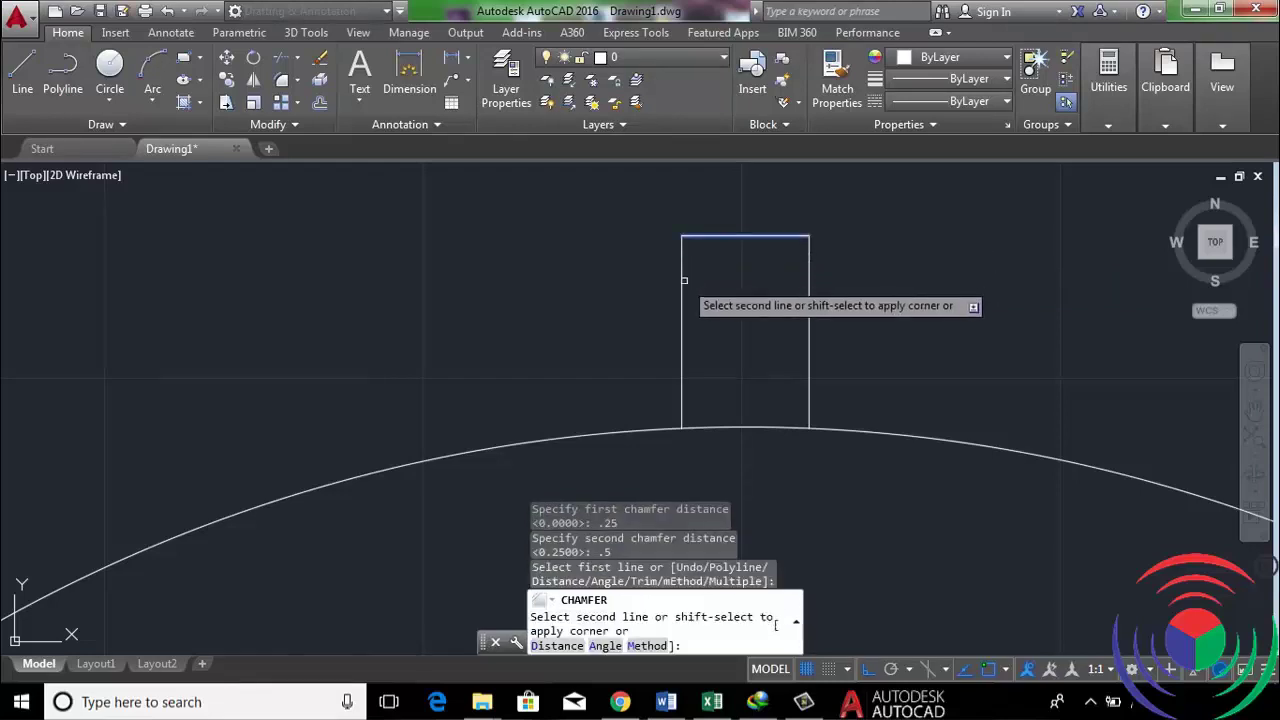
click(682, 284)
Chamfer the top-right corner with the same 0.25 by 0.5 distances
key(Return)
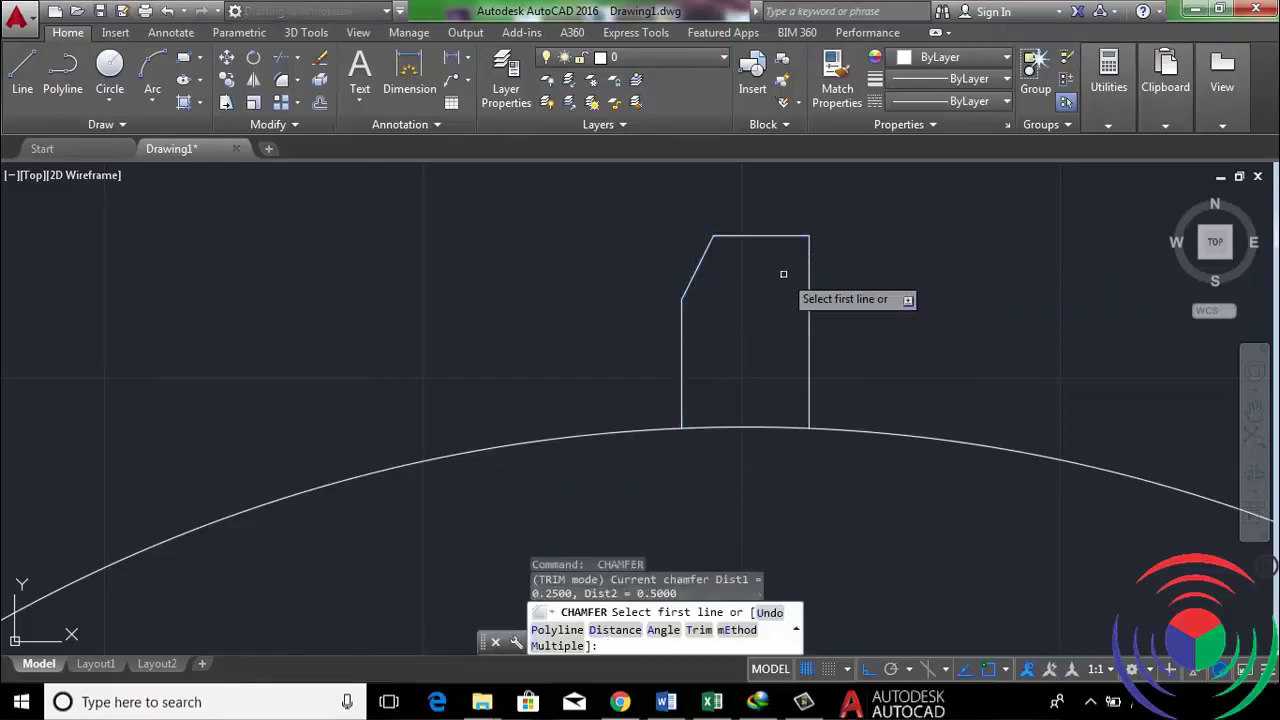
text(d)
key(Return)
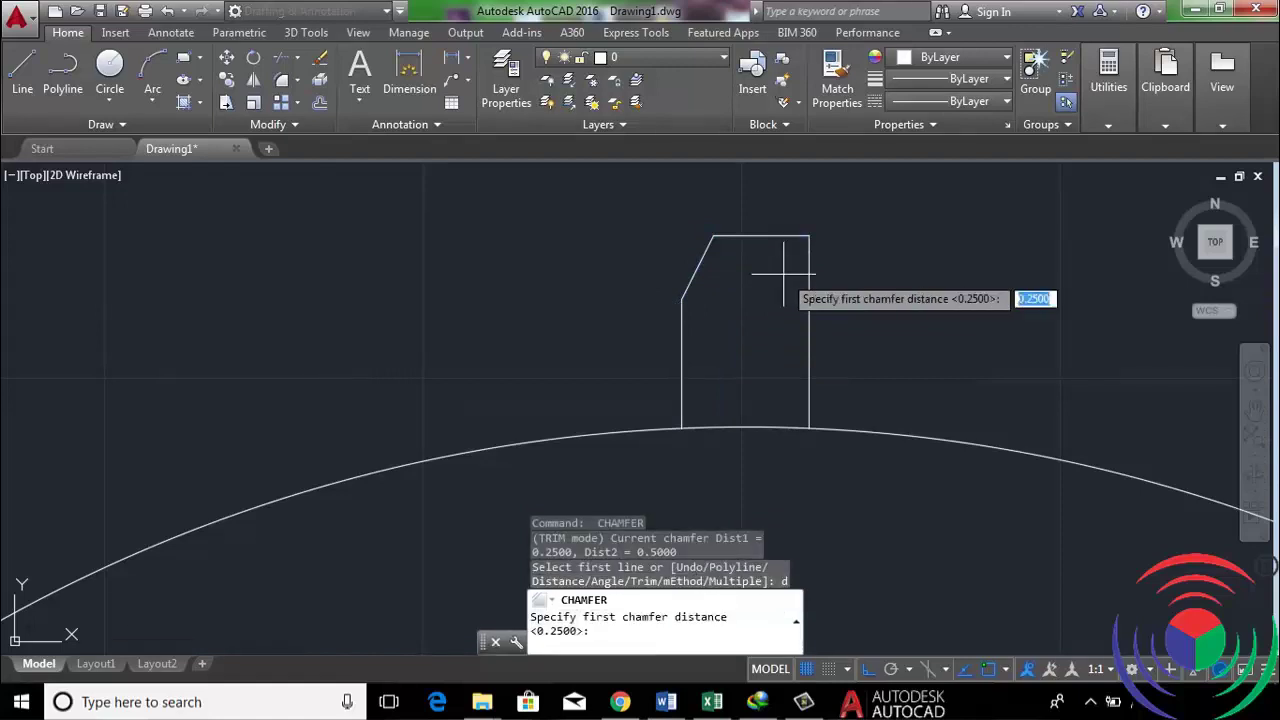
key(Return)
key(Return)
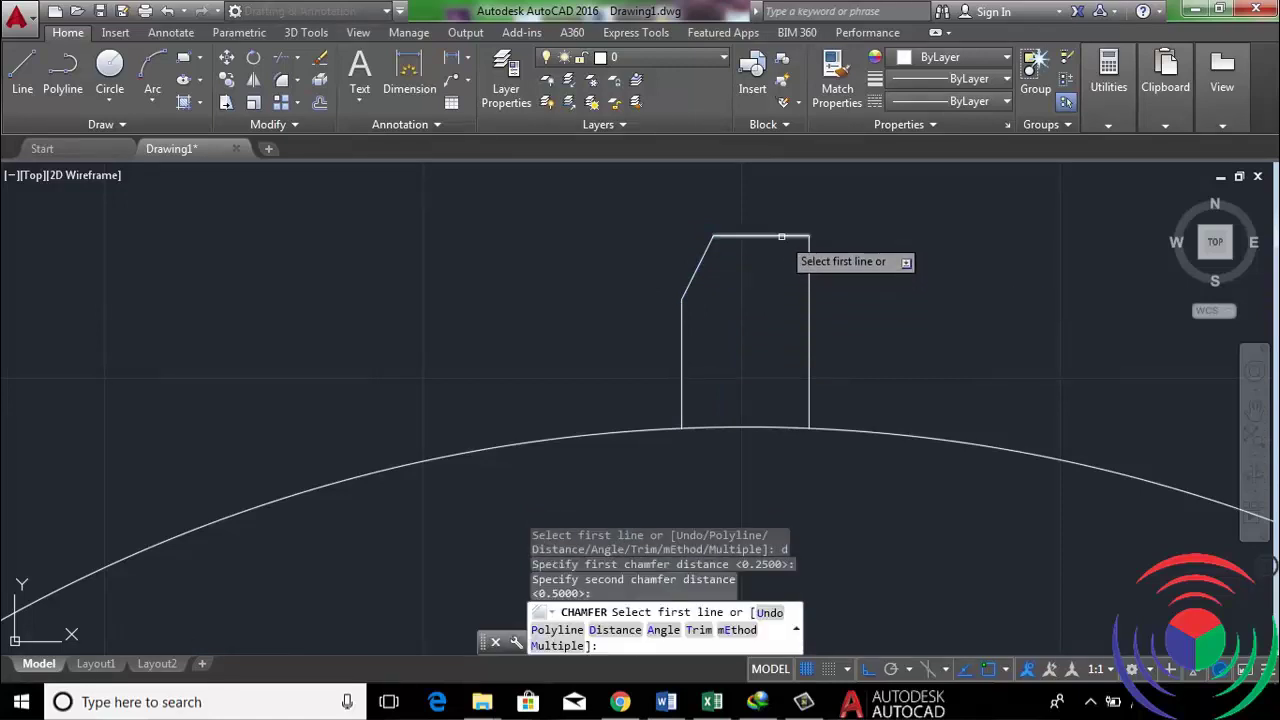
click(781, 237)
click(808, 298)
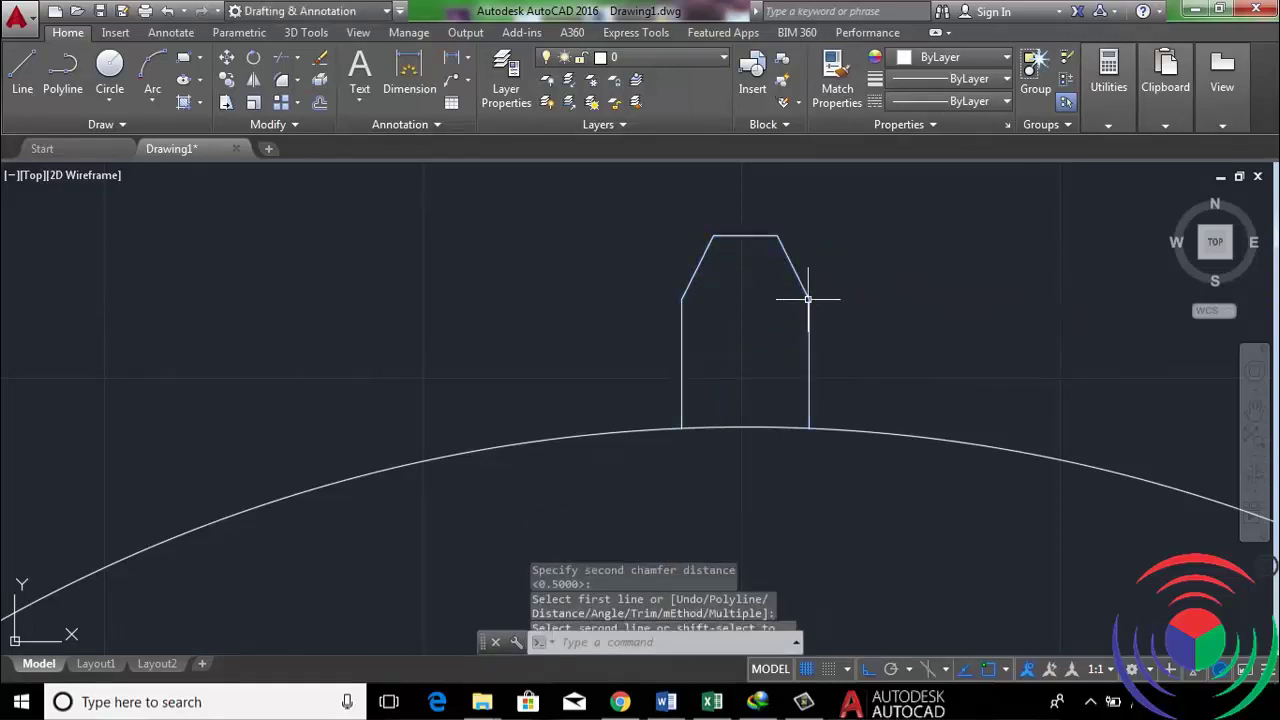
scroll(834, 226, up, 2)
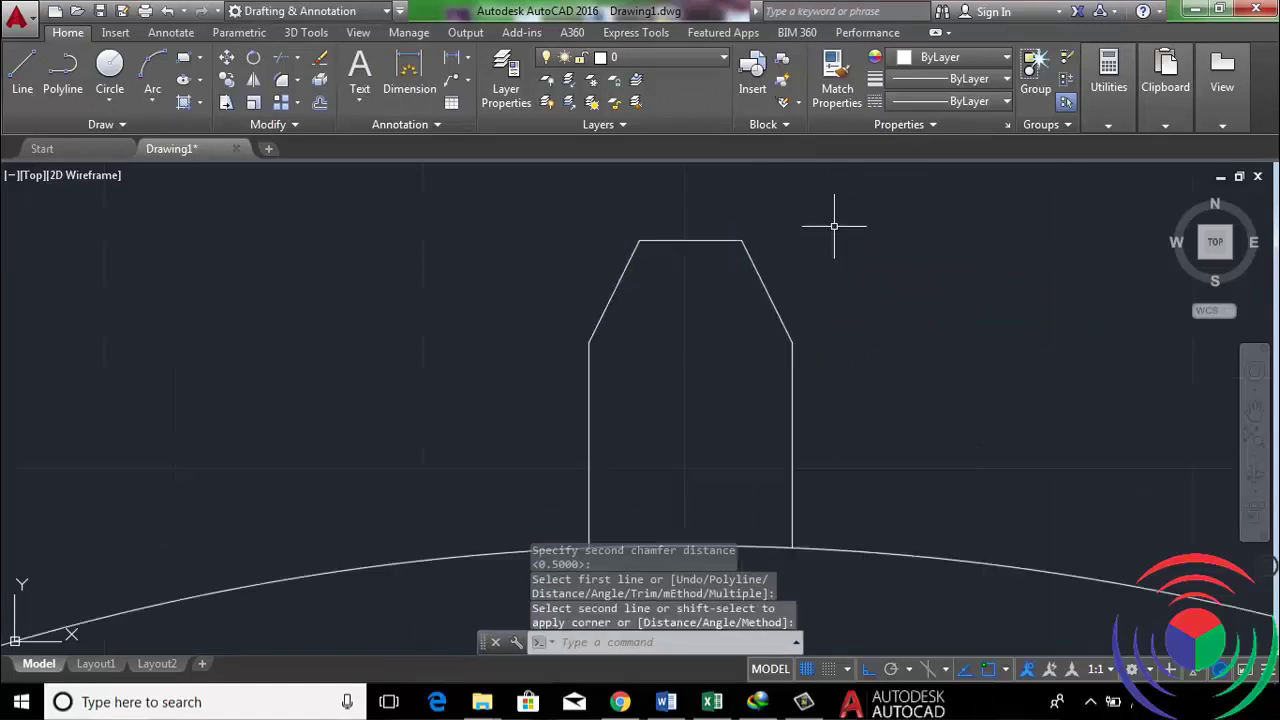
Fillet both bevel-to-side corners of the tooth with radius 0.5
text(f)
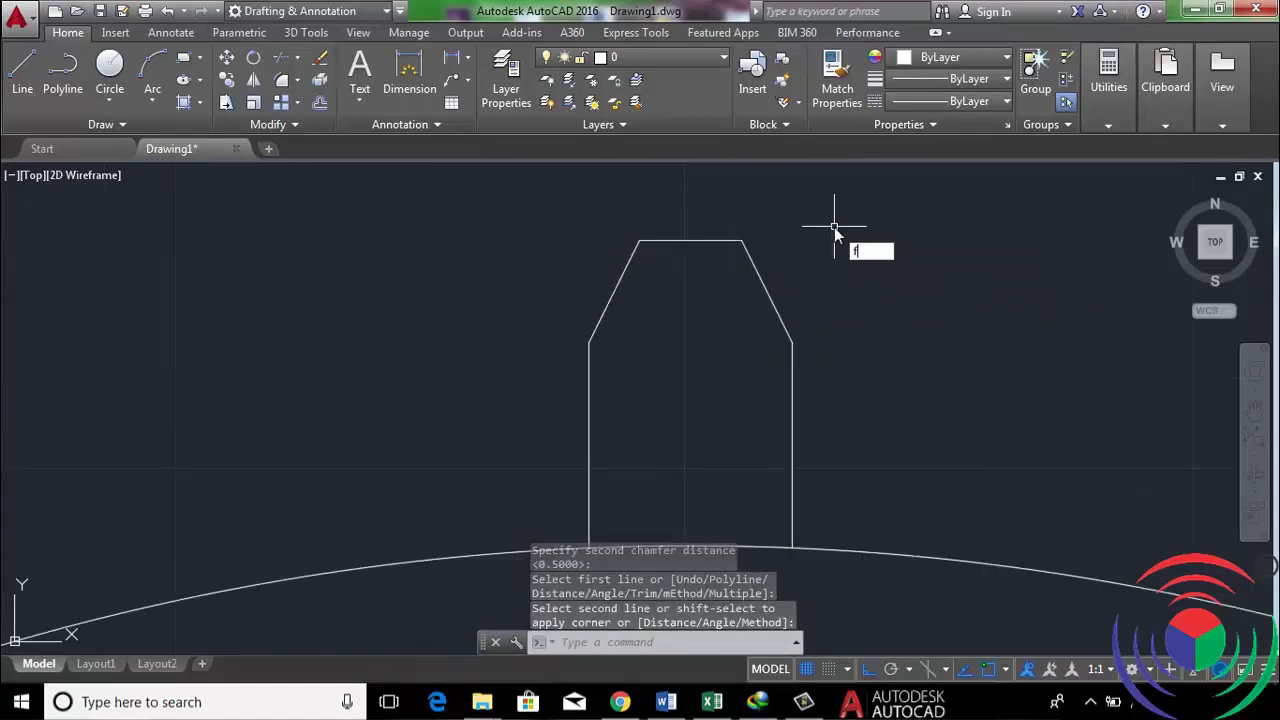
key(Return)
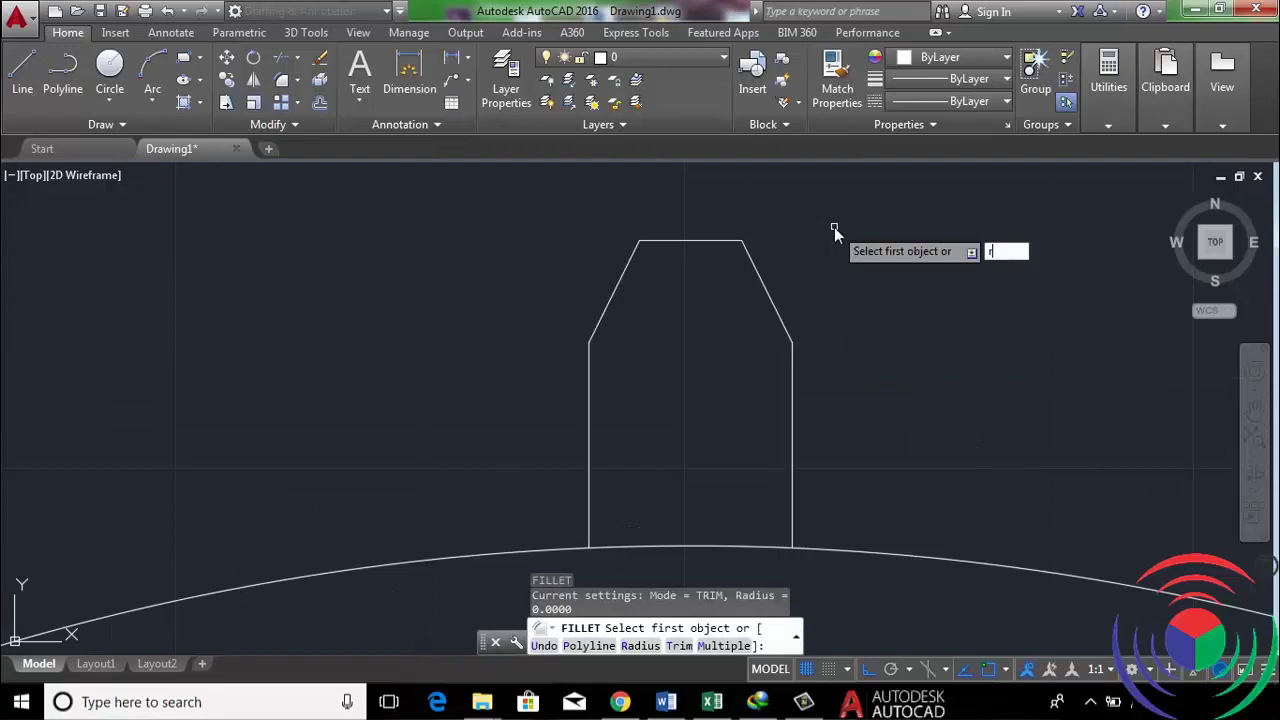
key(Return)
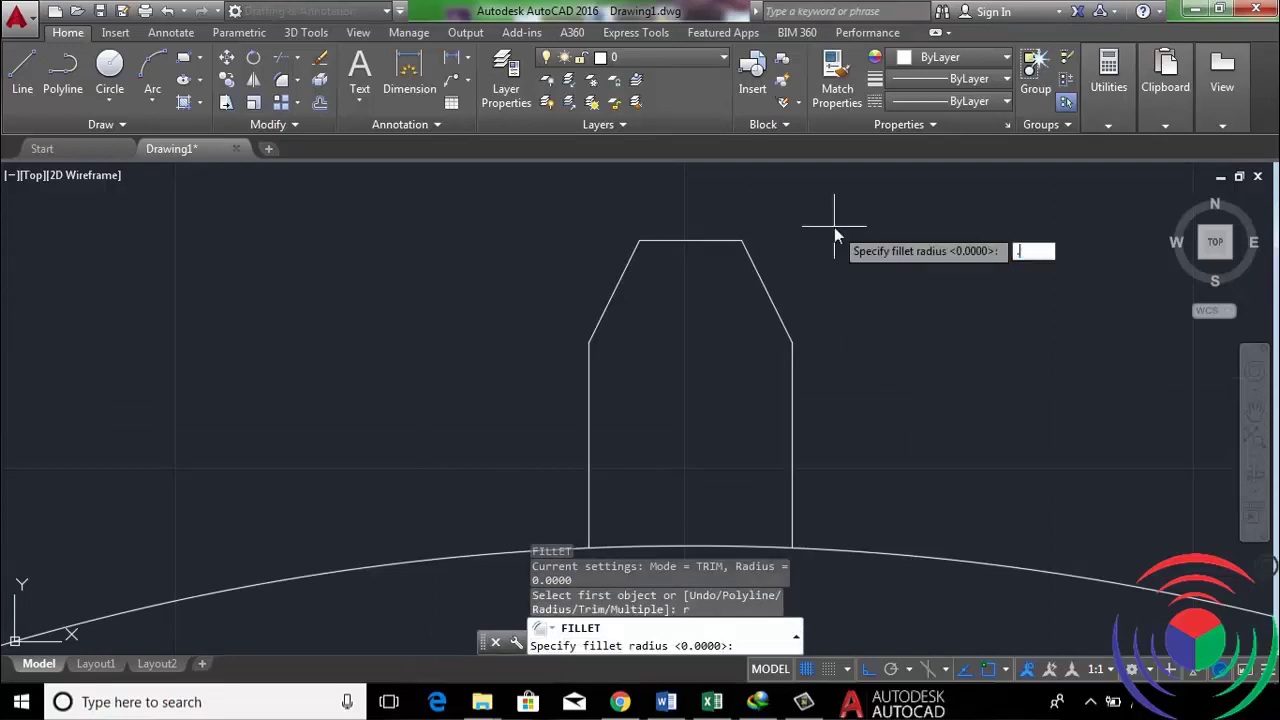
text(.5)
key(Return)
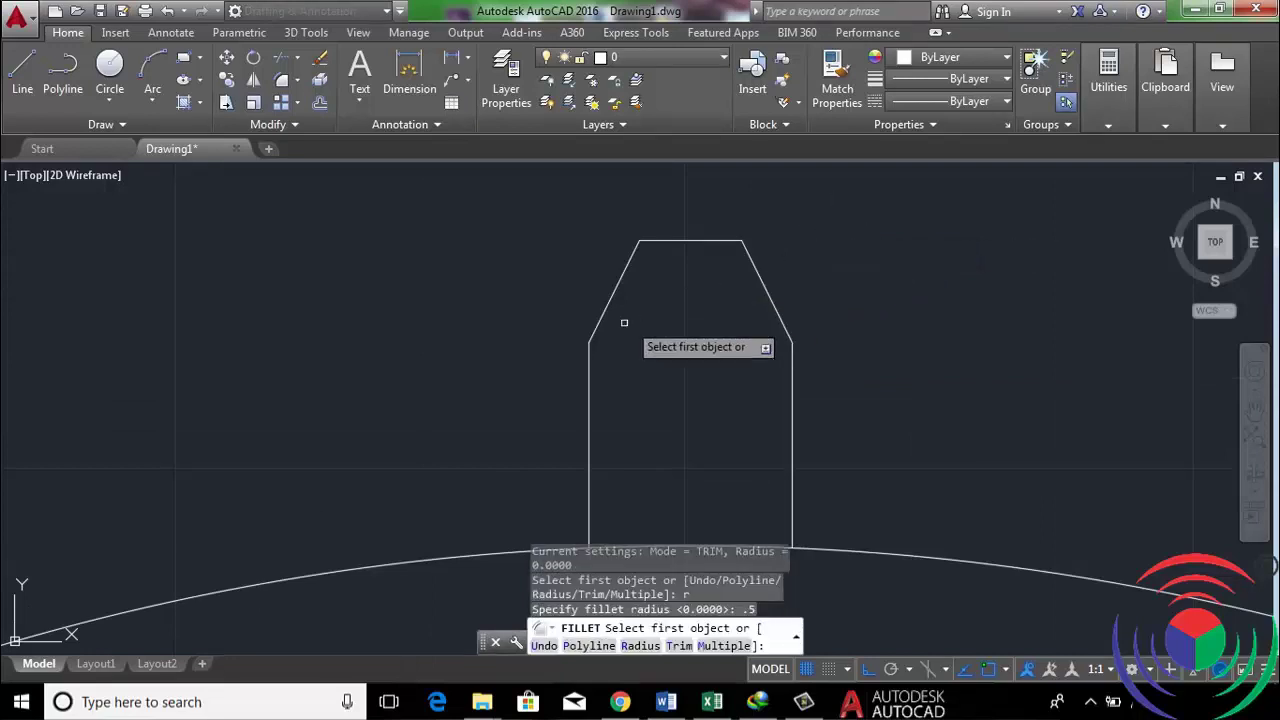
click(600, 323)
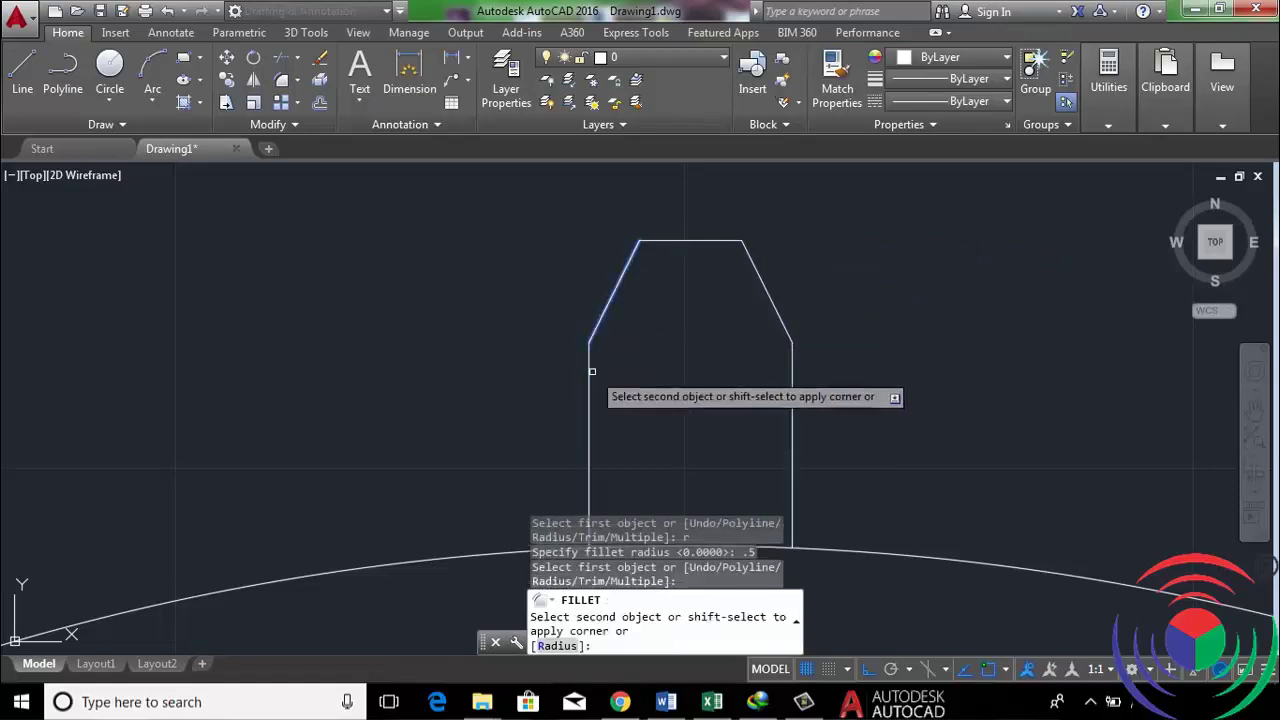
click(589, 374)
key(Return)
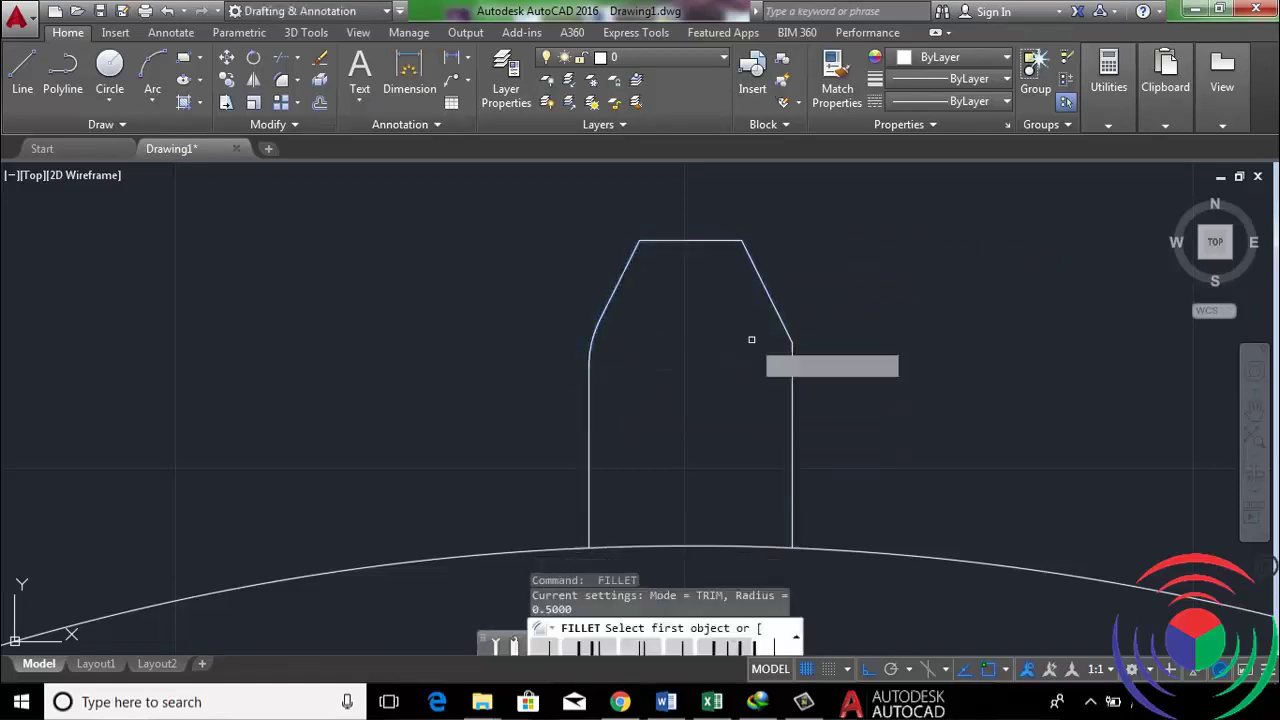
click(785, 330)
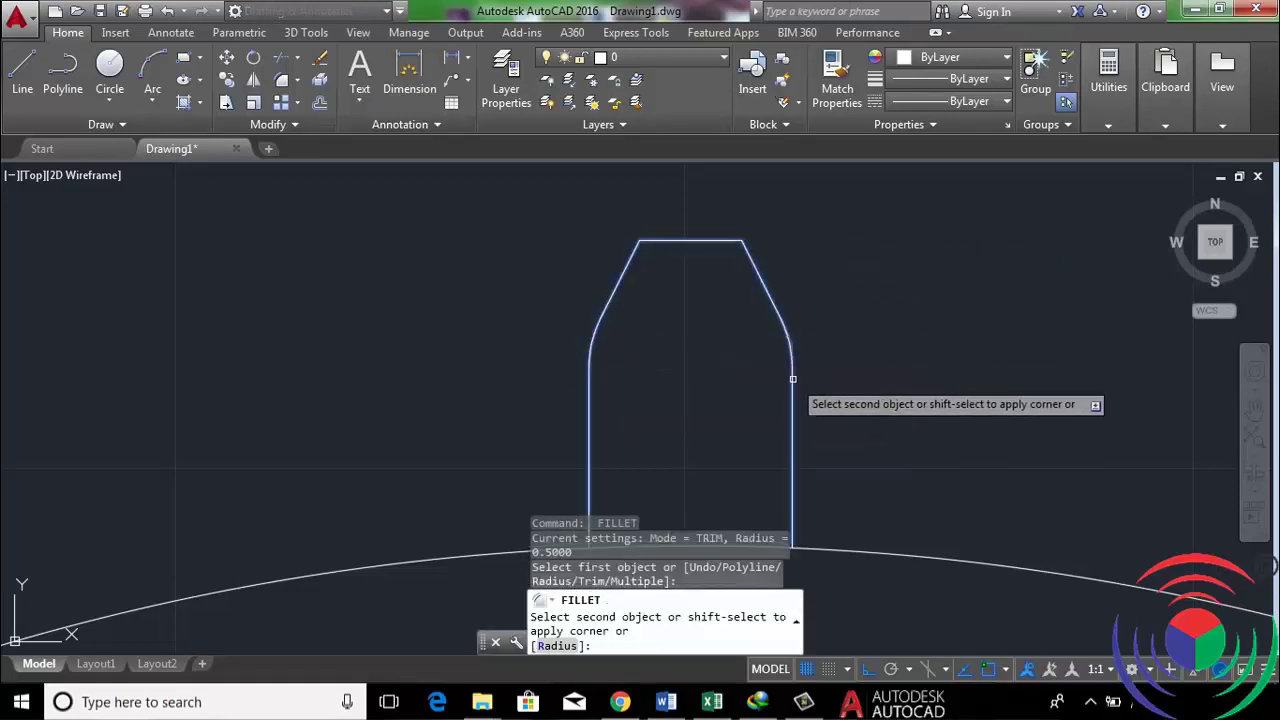
click(792, 379)
Round both top corners of the tooth with 0.1-radius fillets
key(Return)
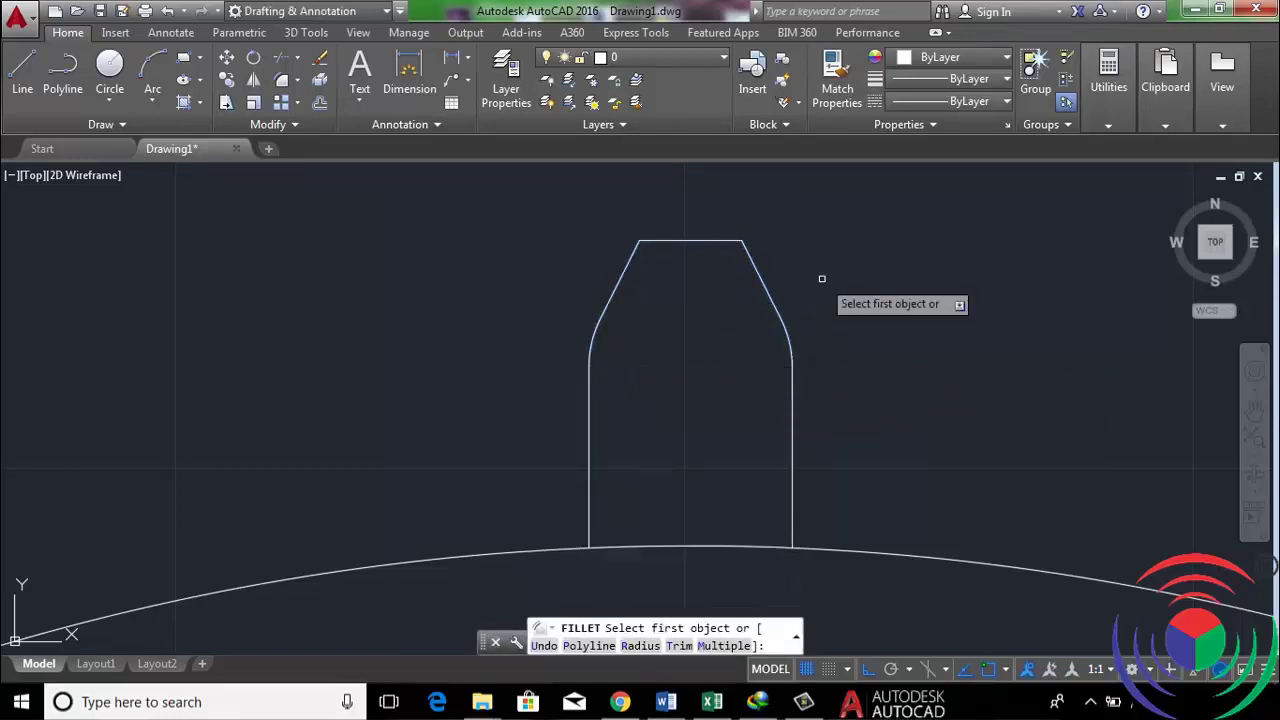
text(r)
key(Return)
text(.1)
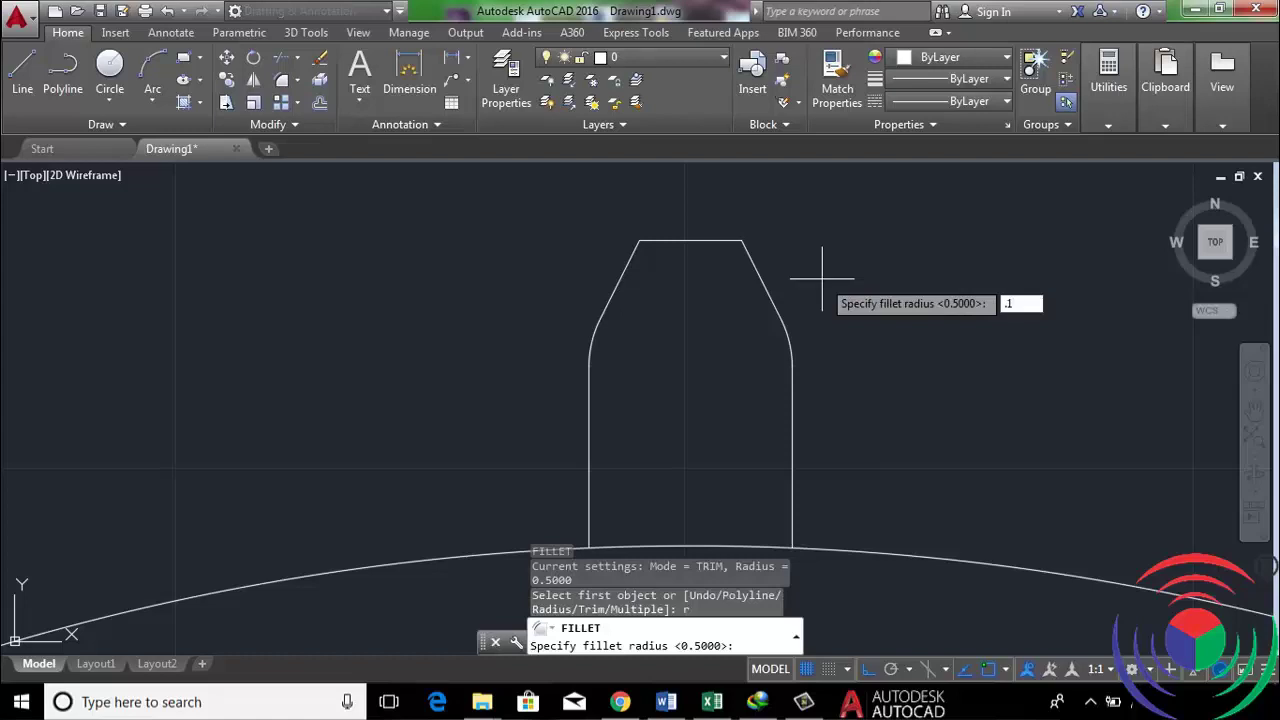
key(Return)
click(736, 241)
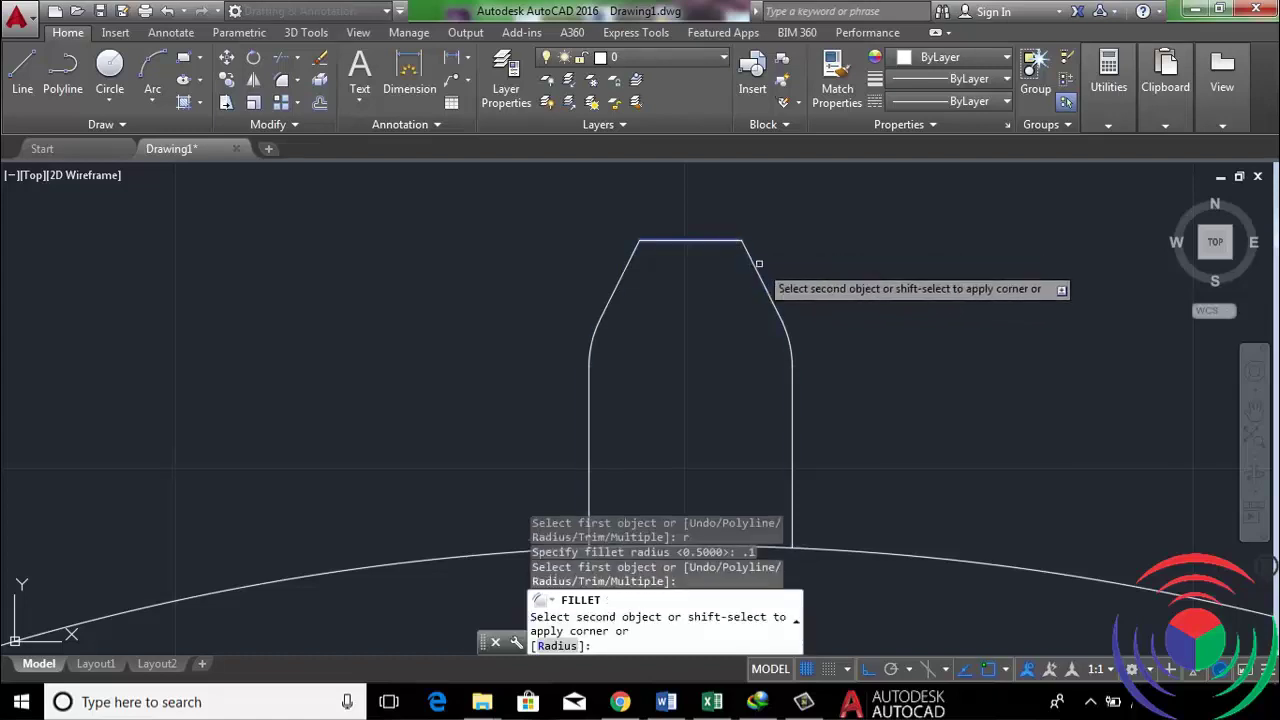
click(759, 263)
key(Return)
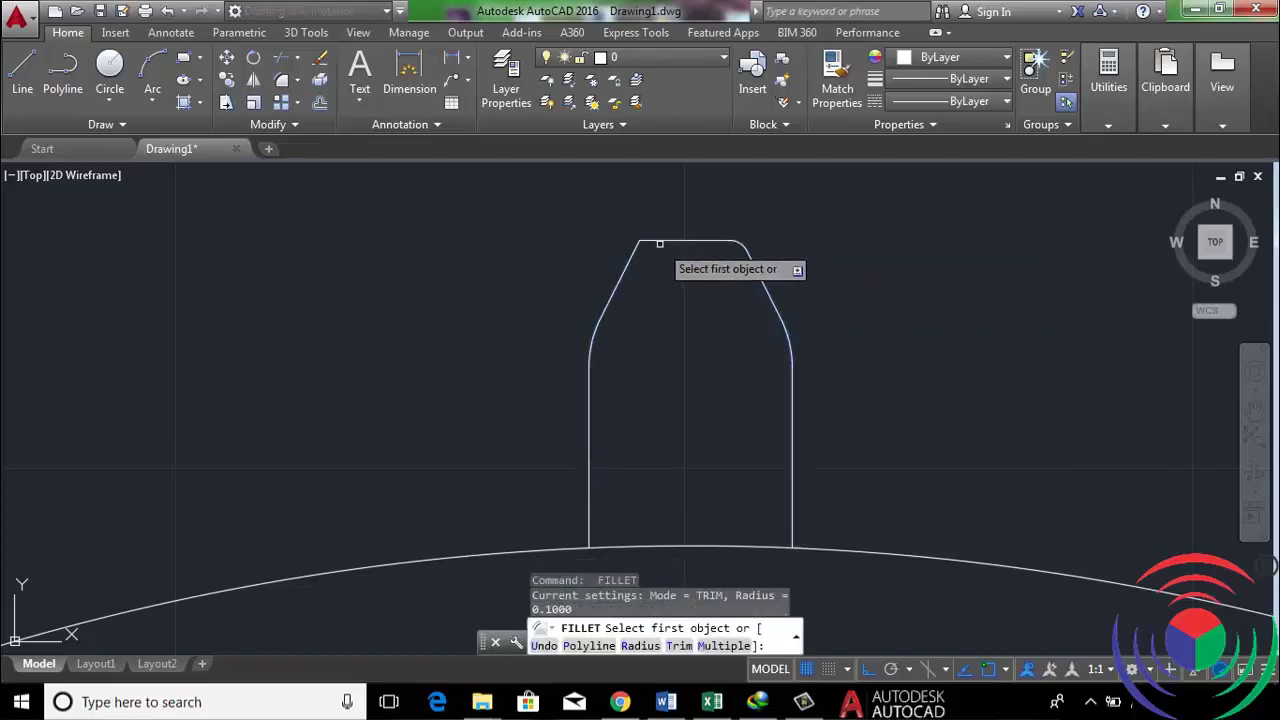
text(r)
key(Return)
key(Return)
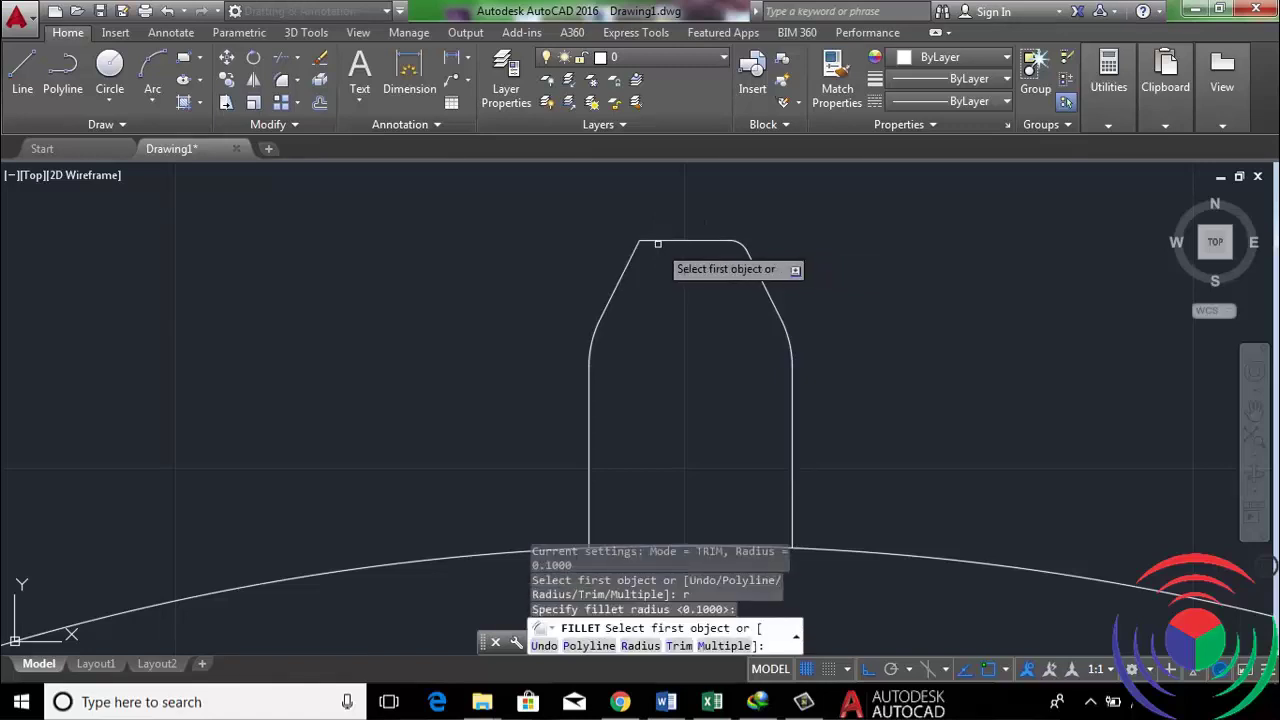
click(658, 244)
click(628, 263)
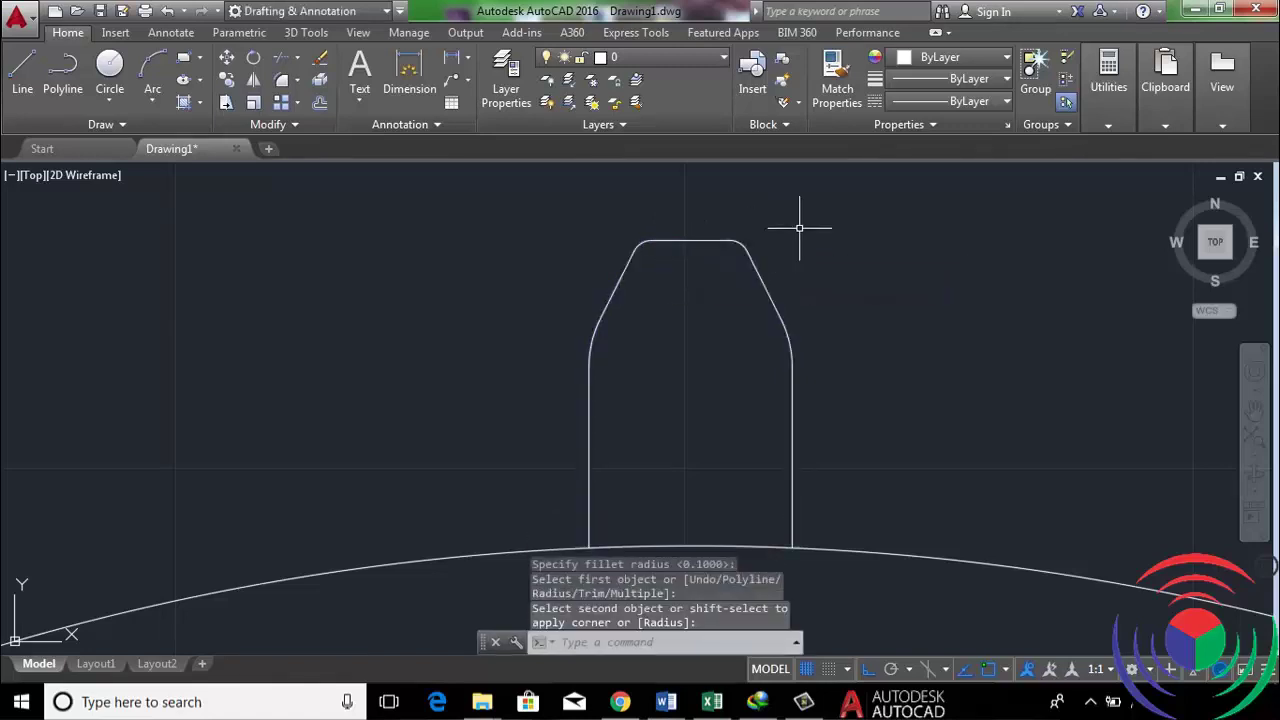
scroll(799, 228, down, 2)
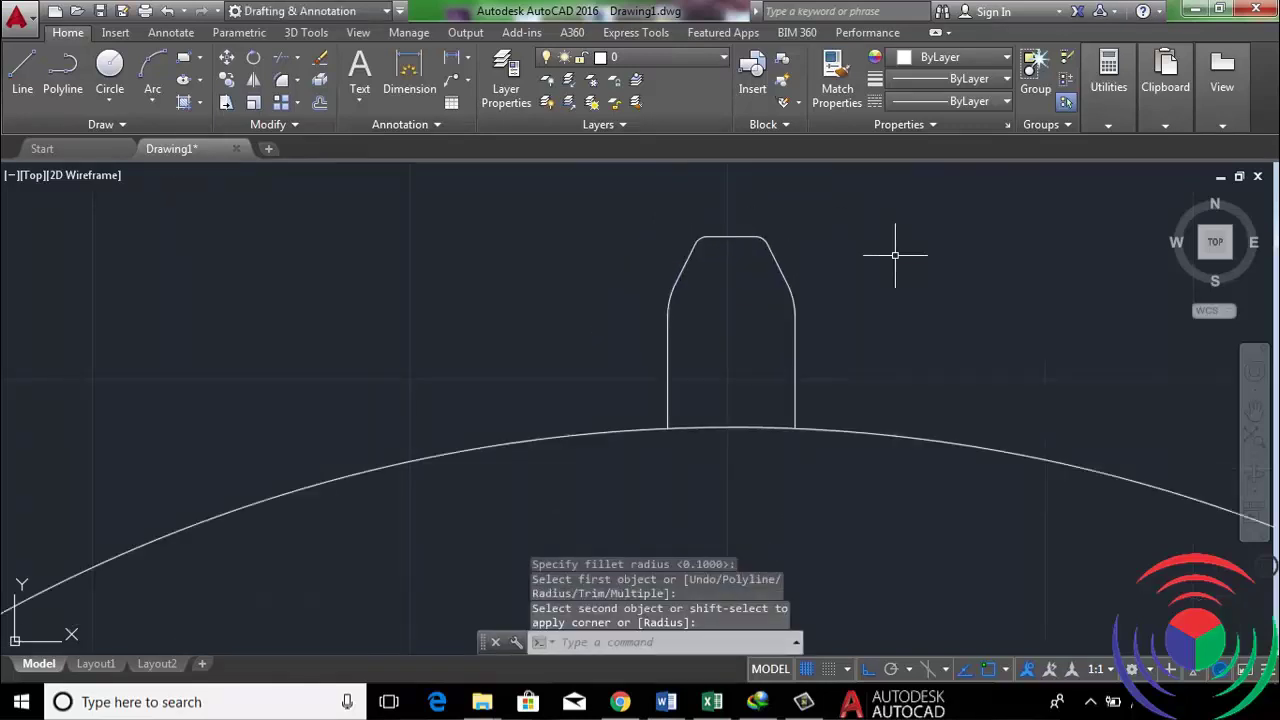
Create a closed boundary polyline (BO) by picking a point inside the tooth outline
text(bo)
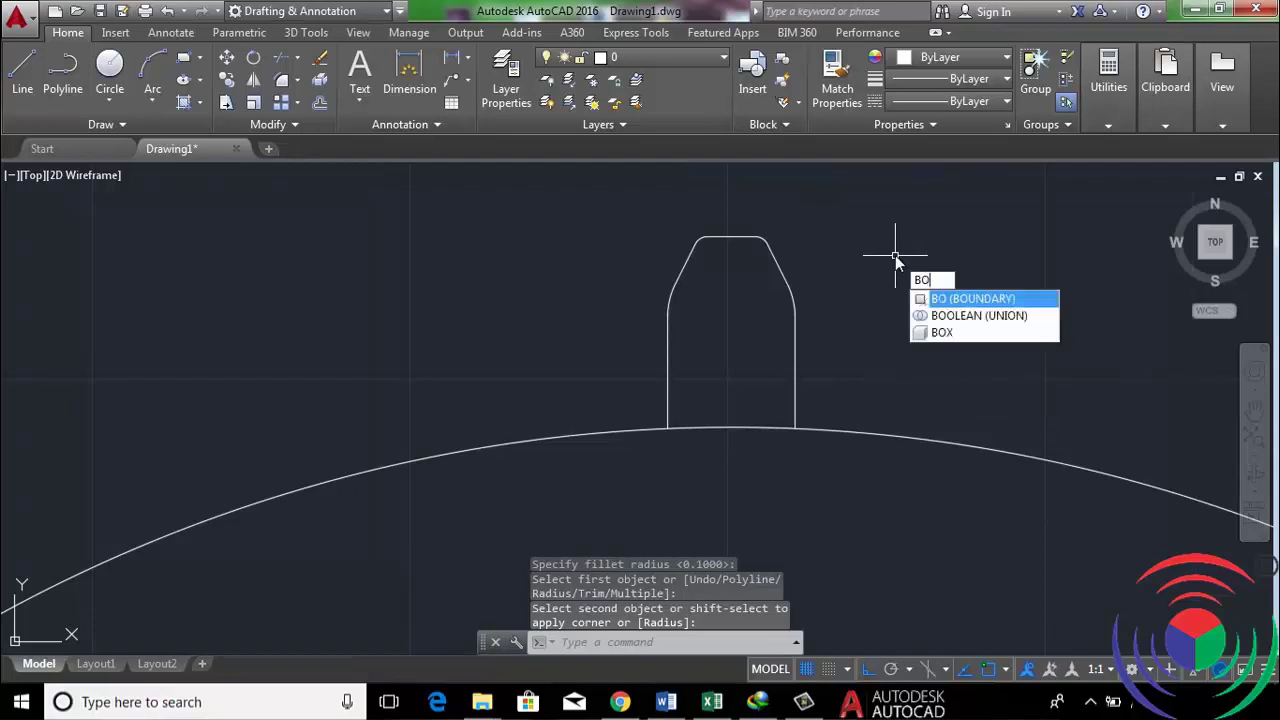
key(Return)
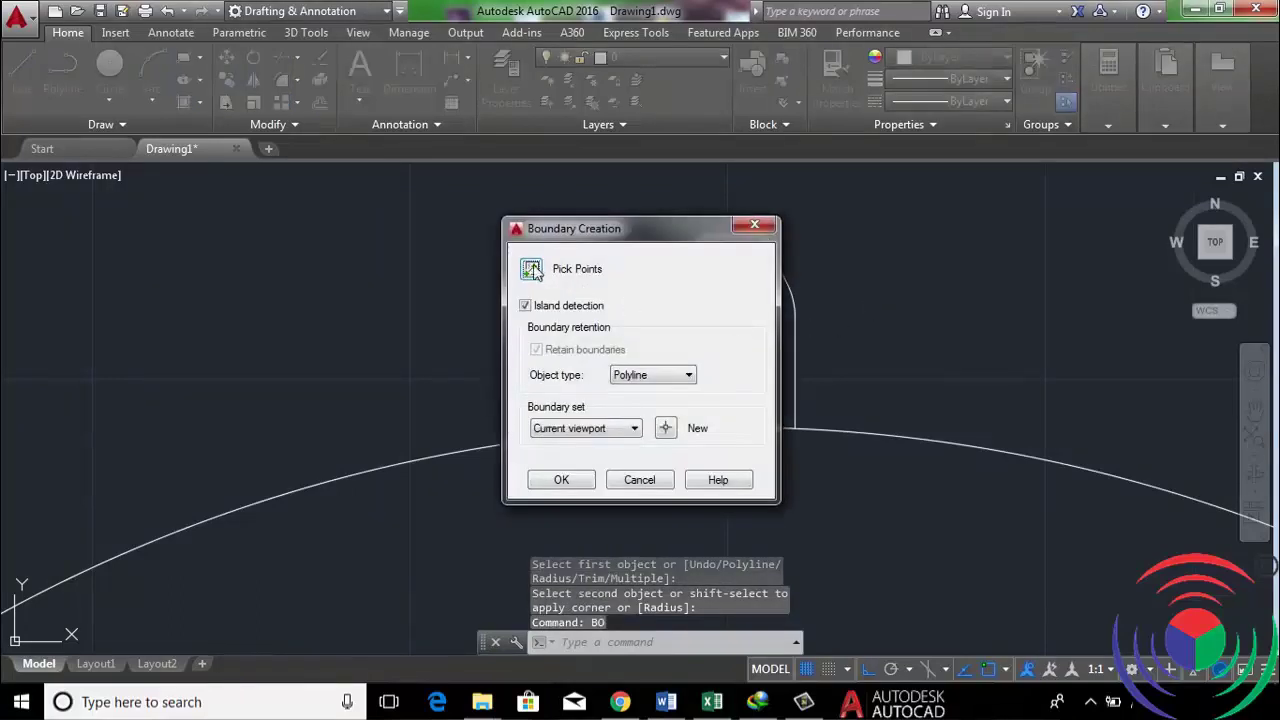
click(533, 272)
click(732, 346)
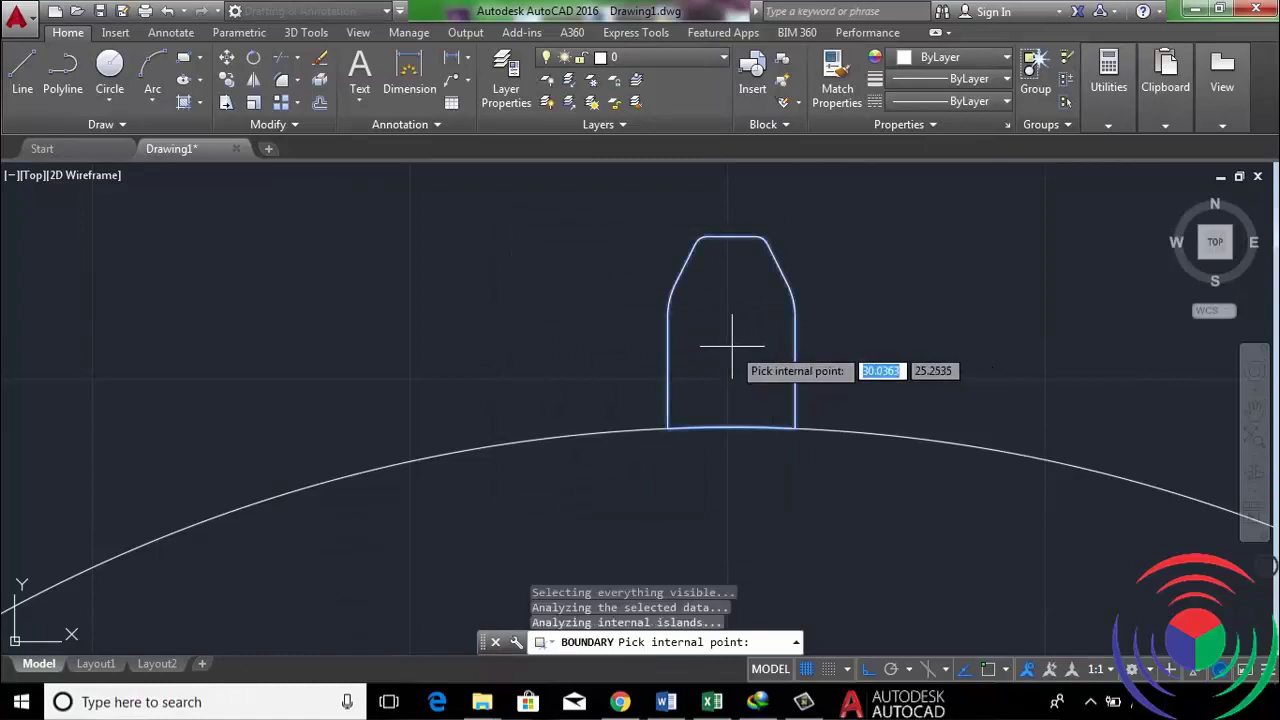
key(Return)
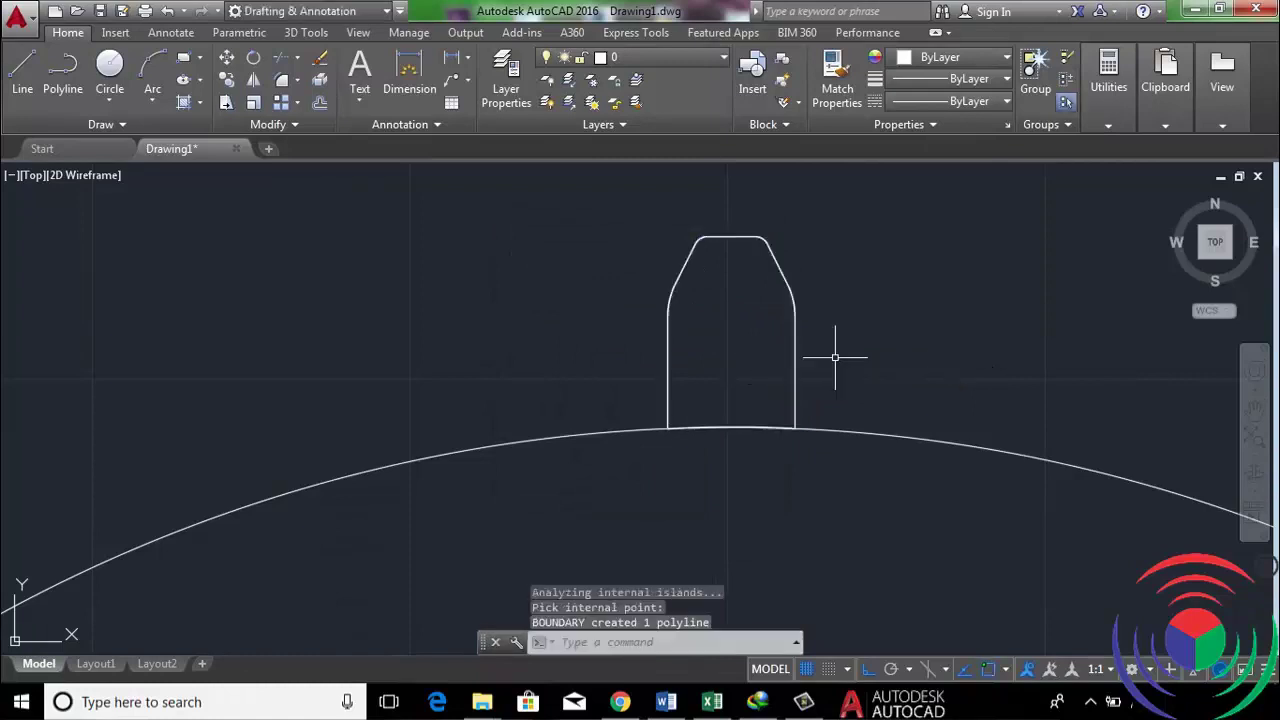
scroll(877, 327, down, 5)
scroll(877, 327, down, 3)
scroll(914, 327, up, 2)
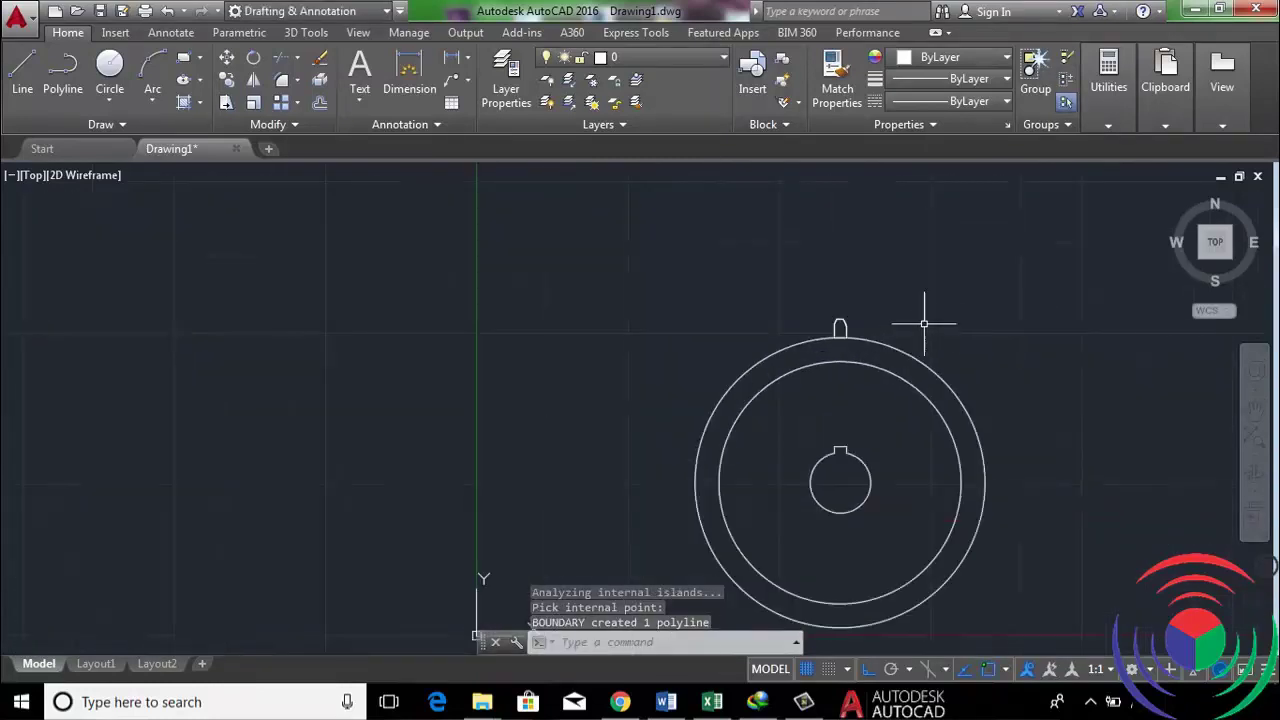
From the southeast isometric view, select both rings, the keyed bore and the tooth tab to copy
click(1237, 268)
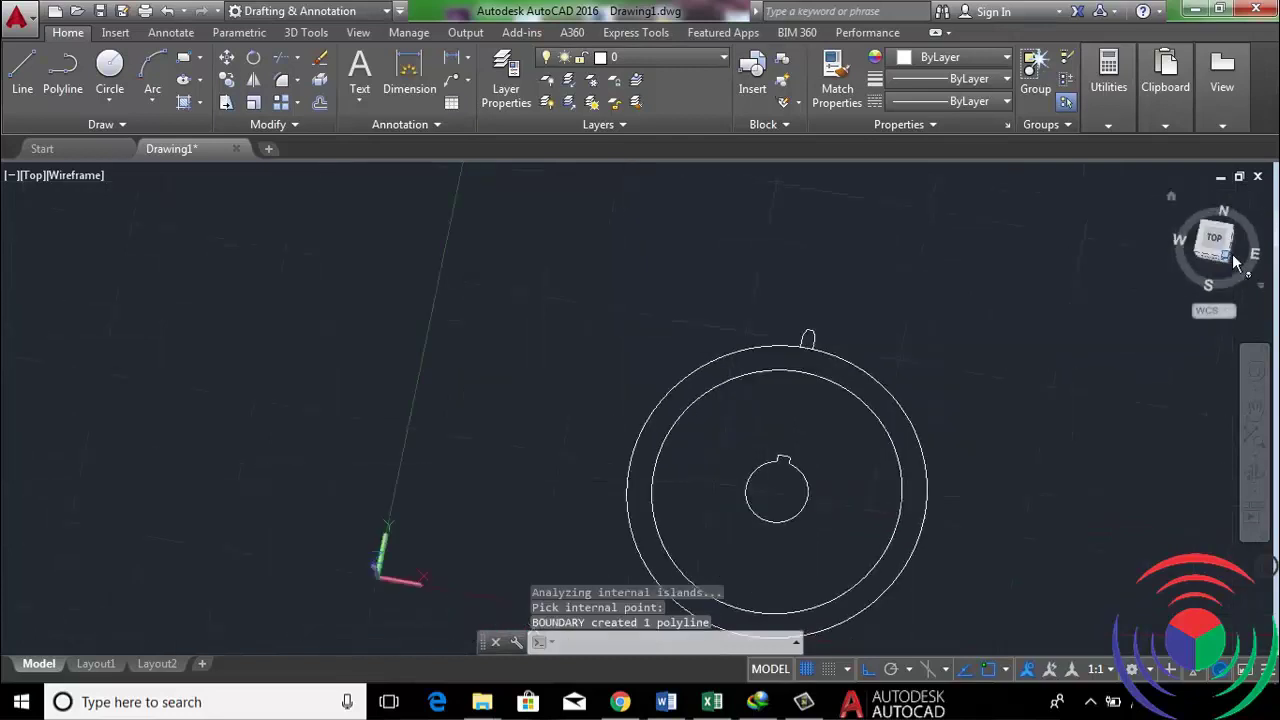
scroll(834, 338, up, 2)
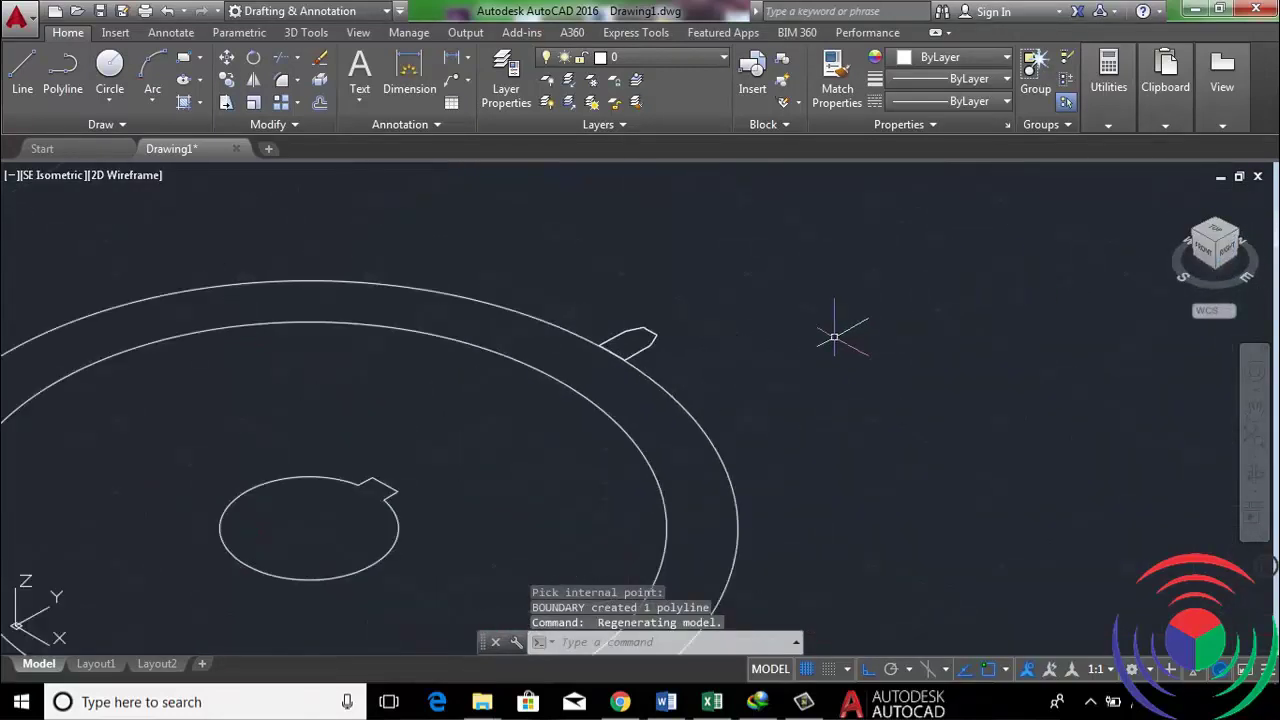
scroll(834, 338, down, 2)
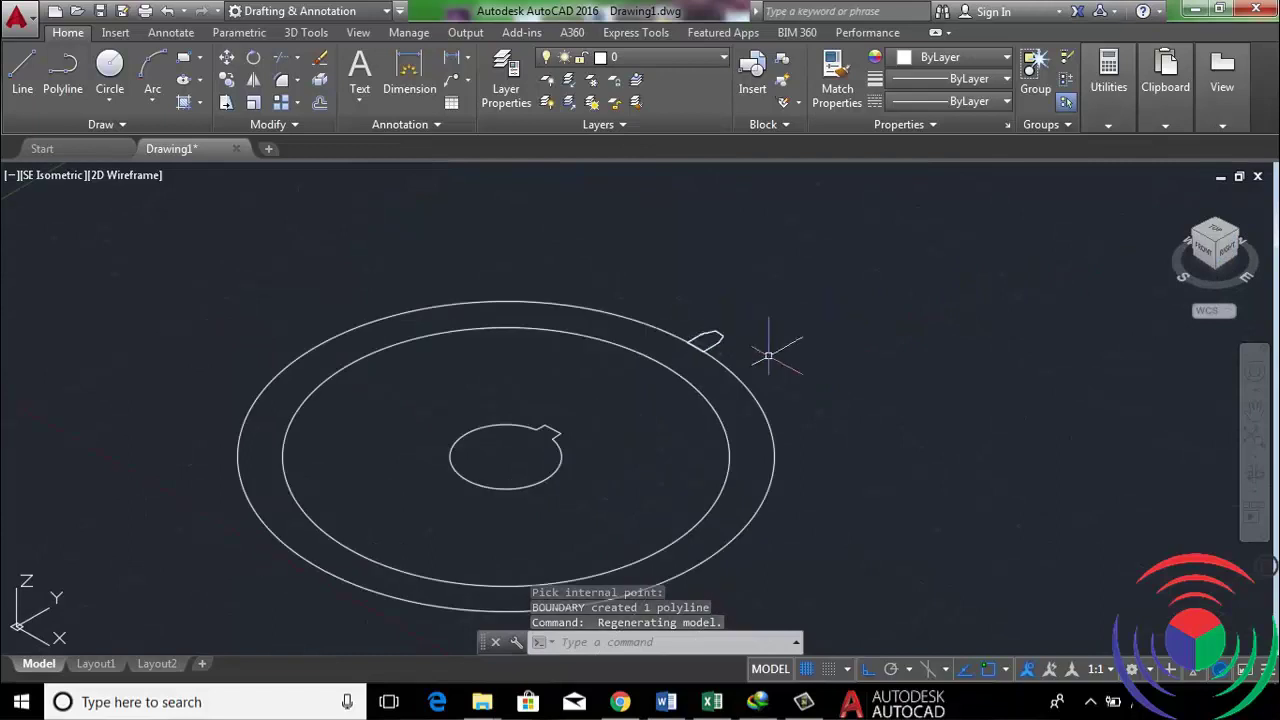
text(ct )
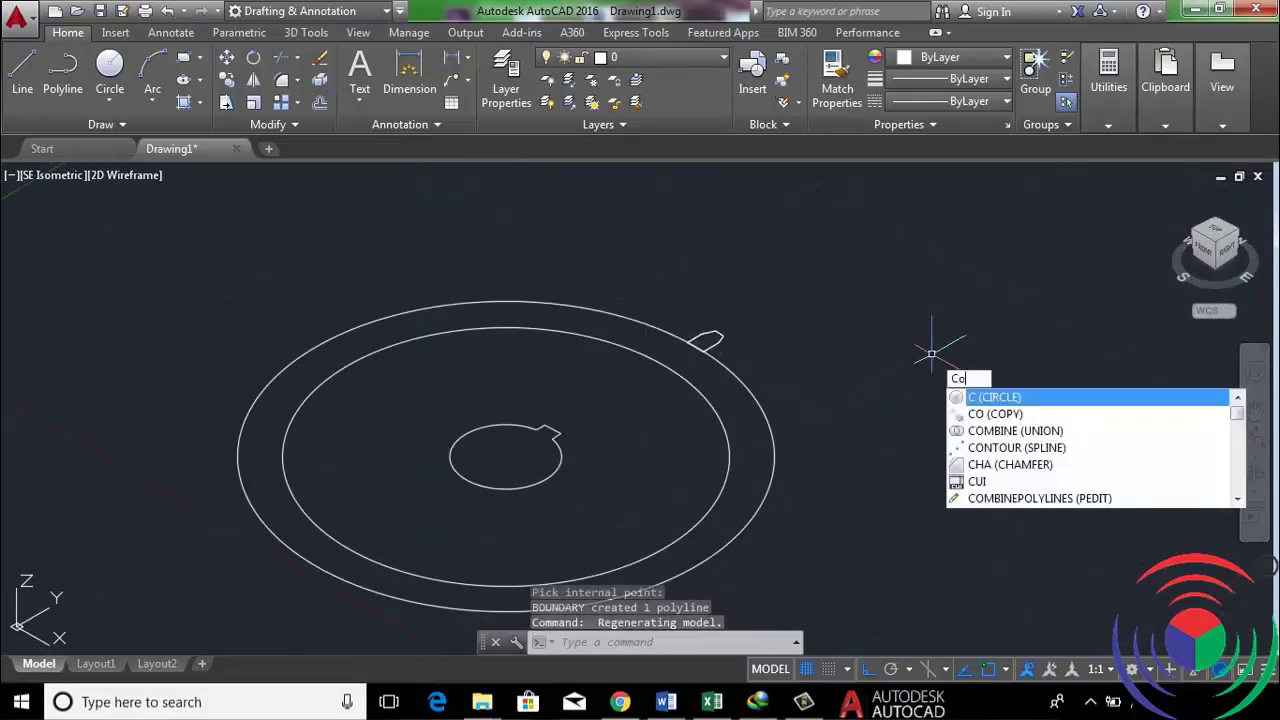
text(o)
key(Return)
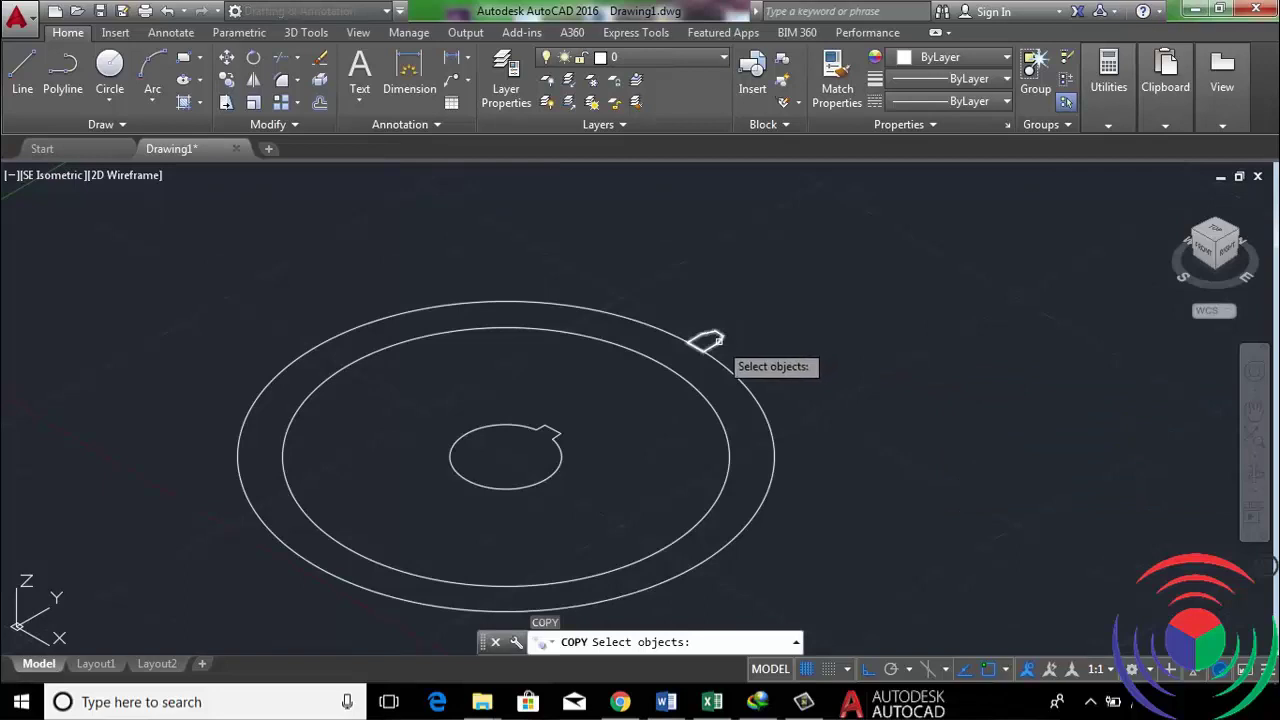
drag(740, 360, 685, 328)
click(749, 366)
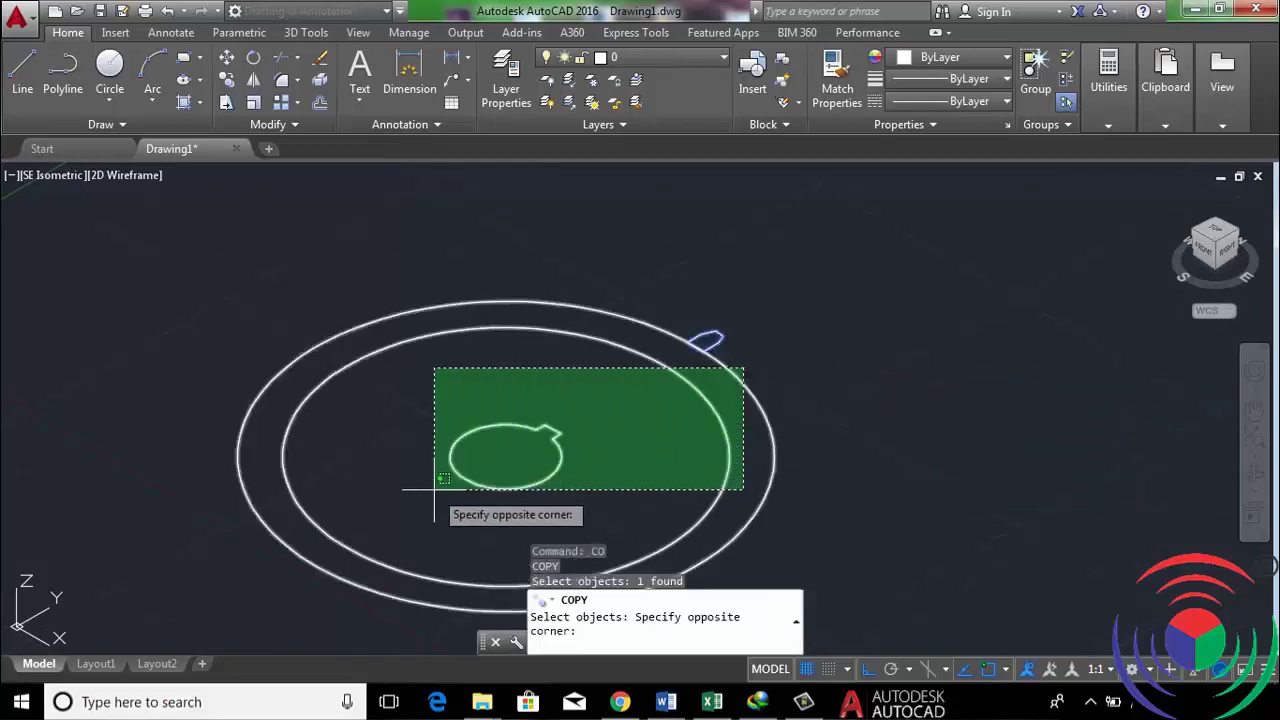
click(440, 514)
key(Return)
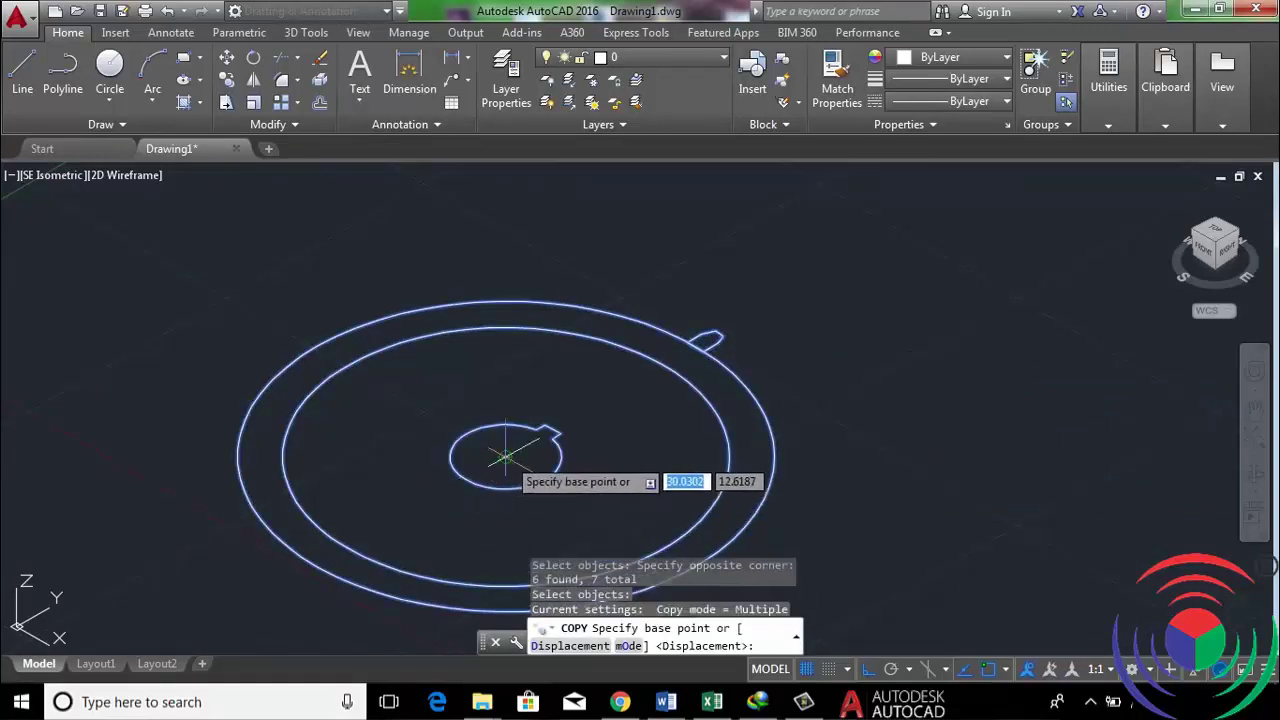
Place the copy 7 units straight above the original, using the bore centre as base point
click(505, 457)
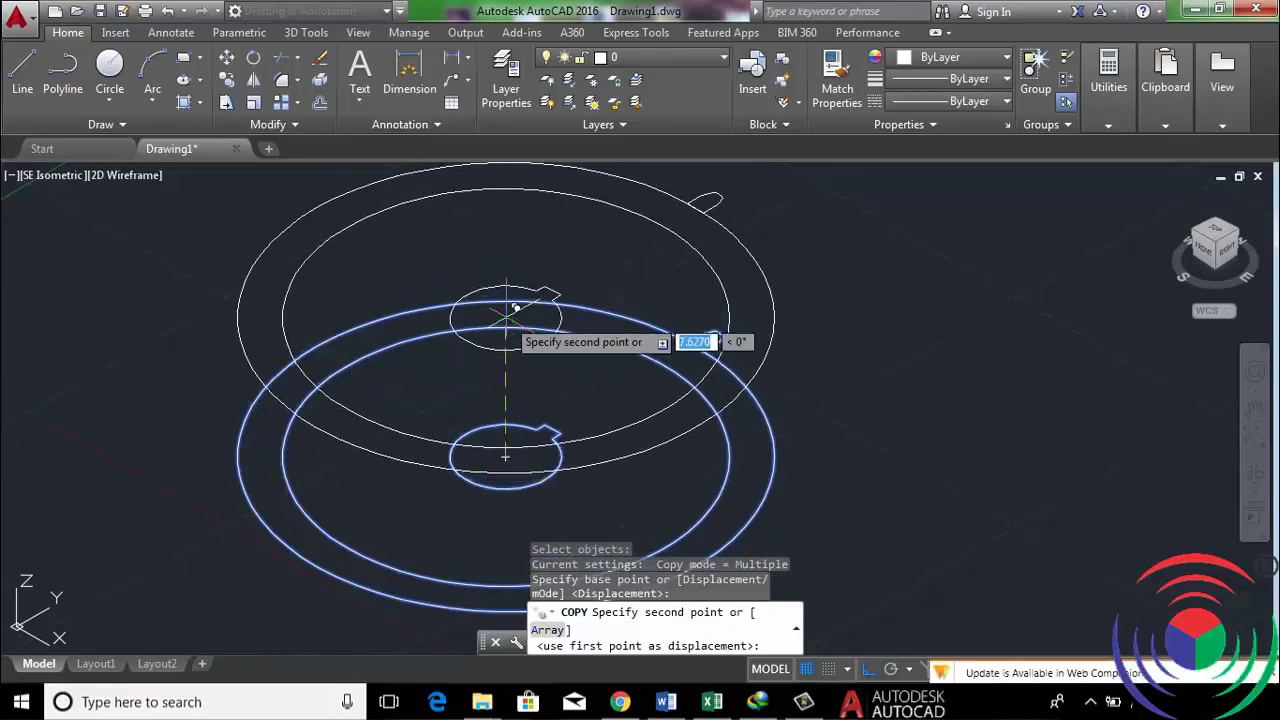
text(7)
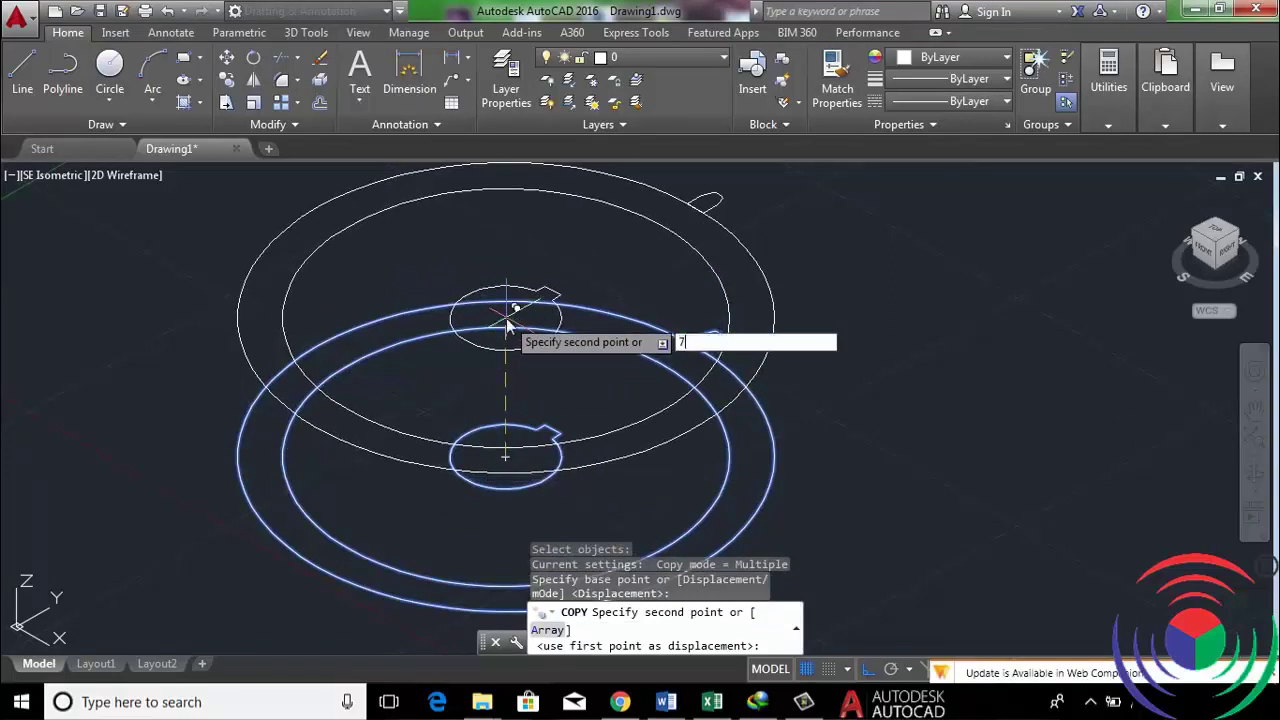
key(Return)
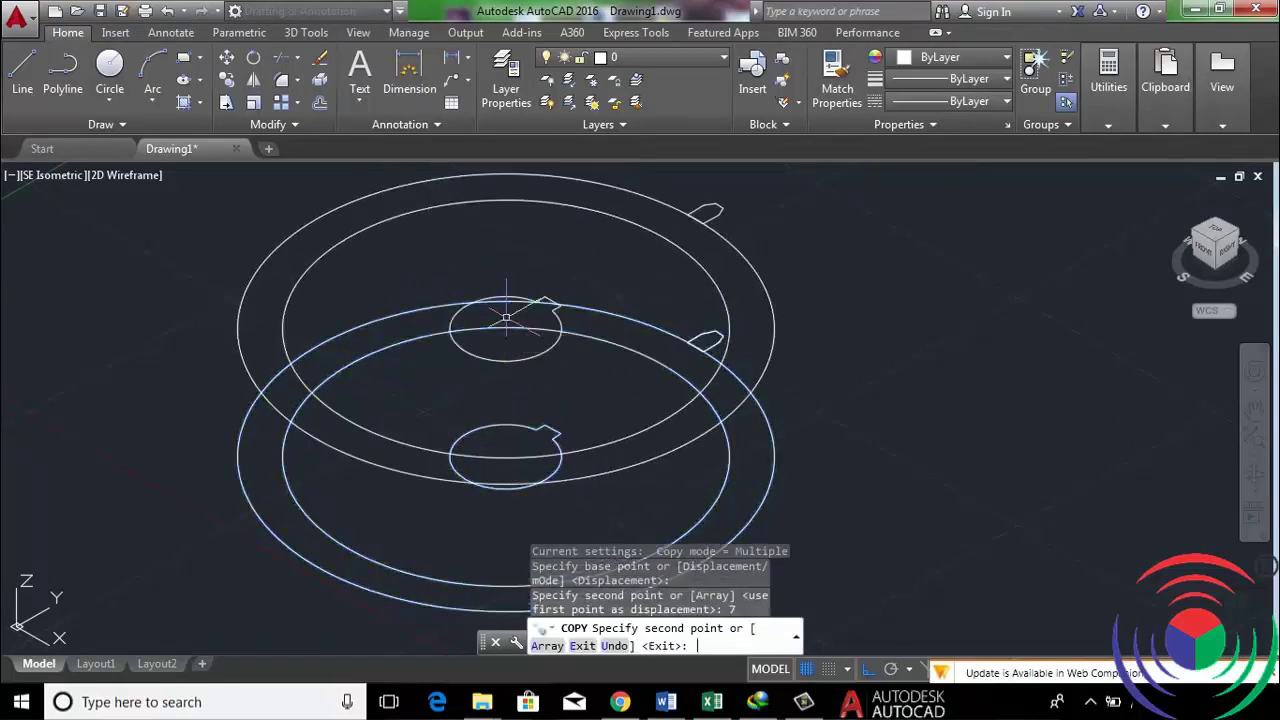
key(Return)
scroll(818, 290, down, 3)
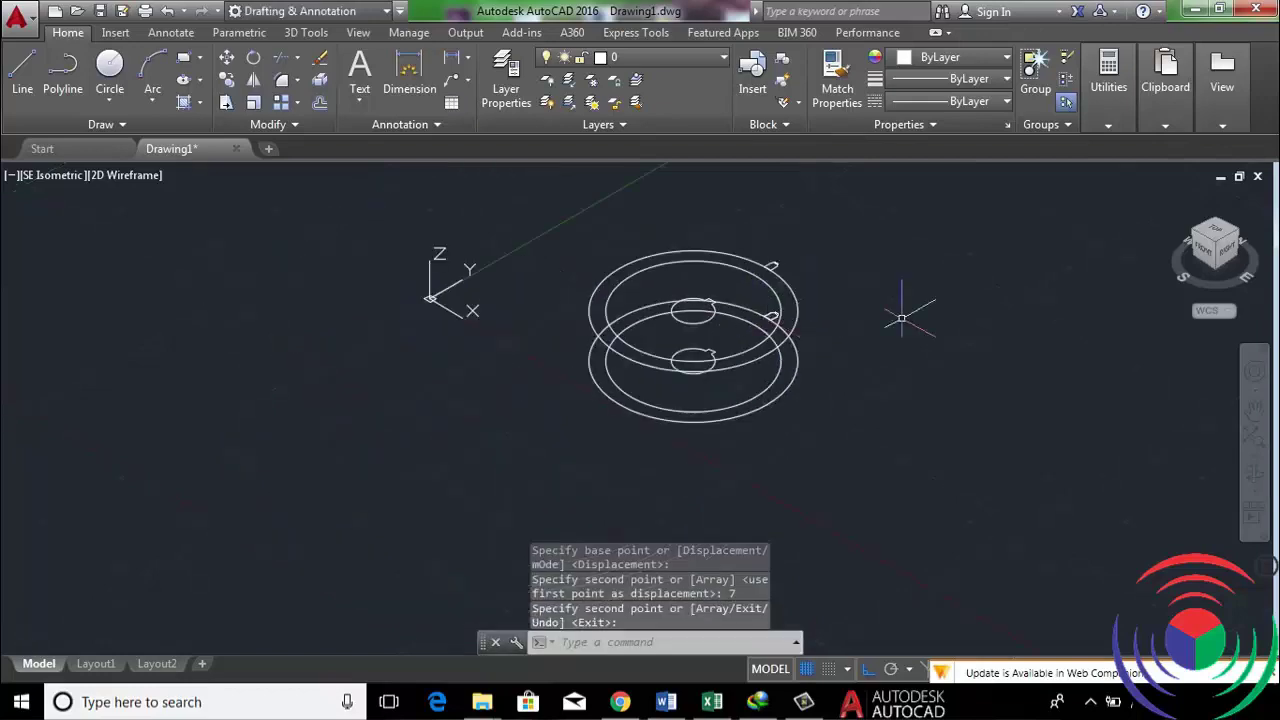
From NE Isometric, ROTATE3D the upper tooth tab 25° about the axis through both bore centres
click(1216, 234)
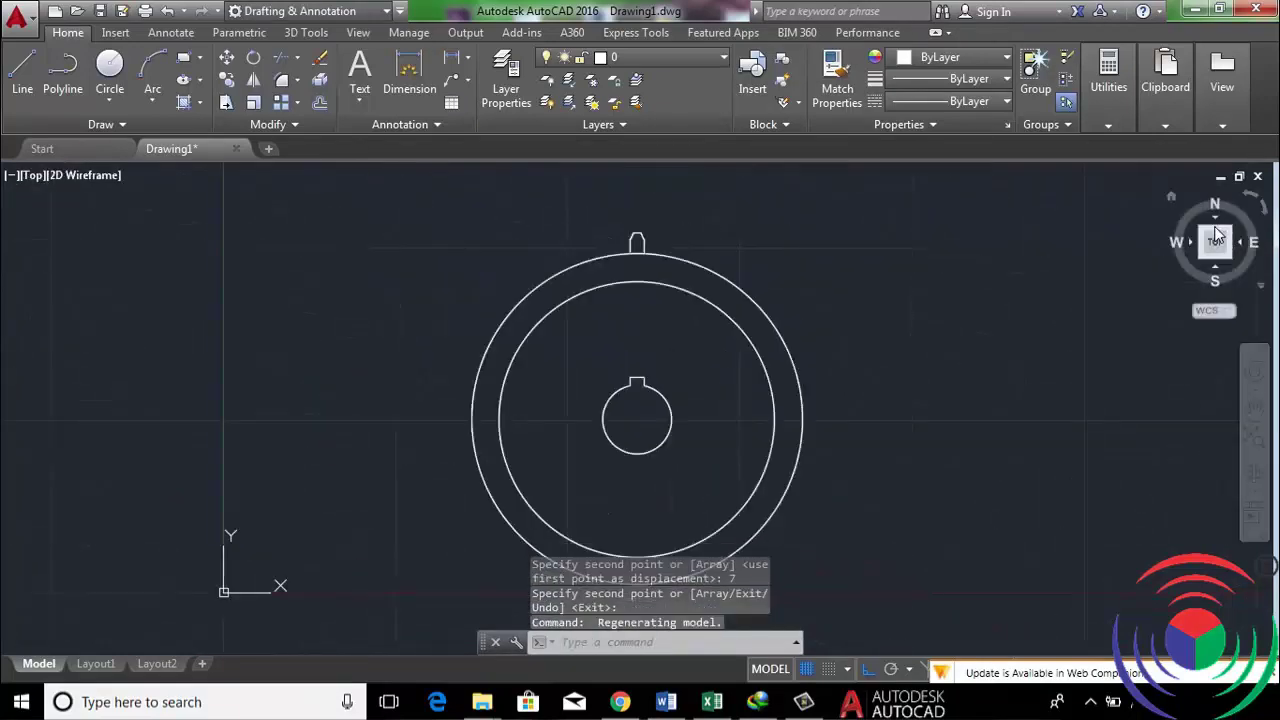
mouse_move(1215, 243)
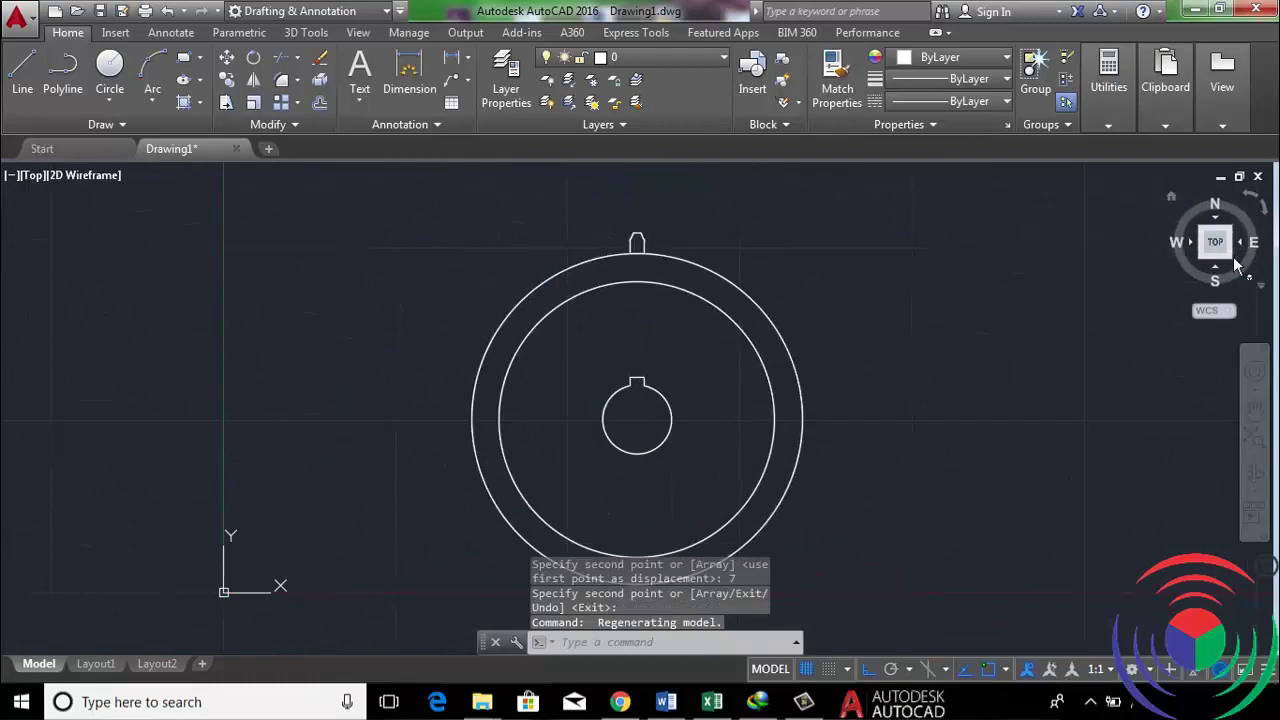
click(1237, 264)
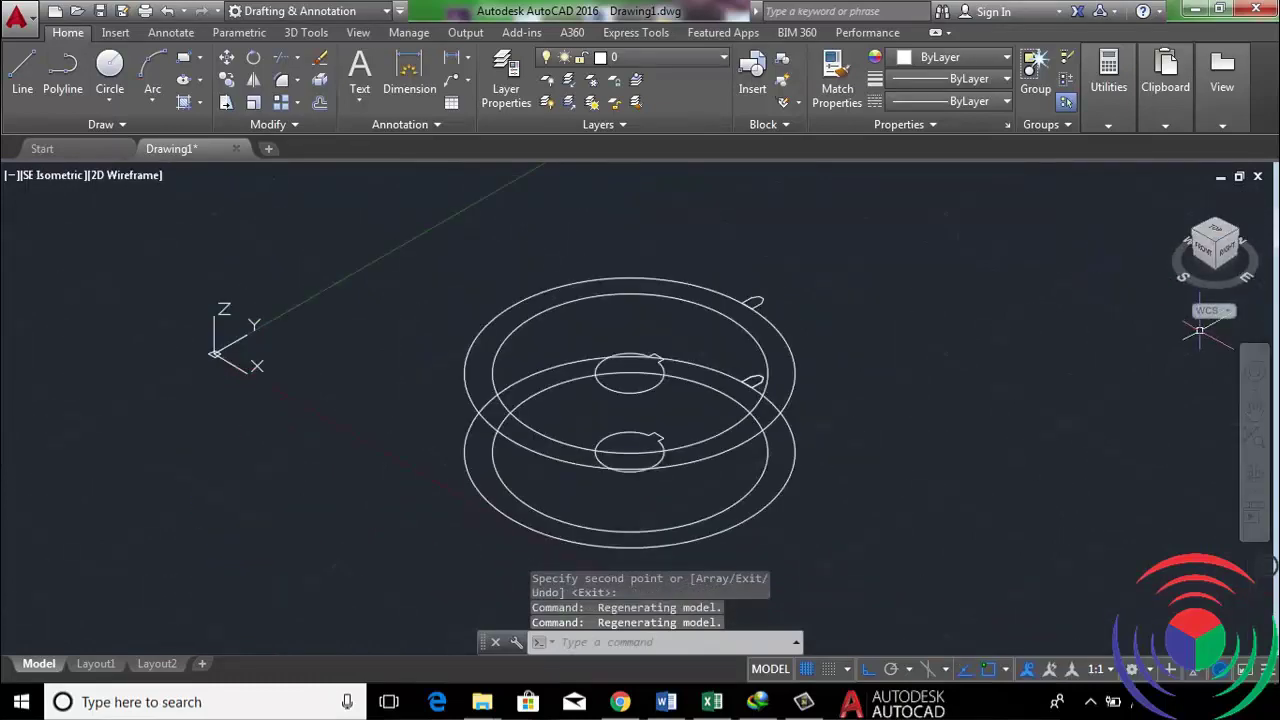
click(1240, 237)
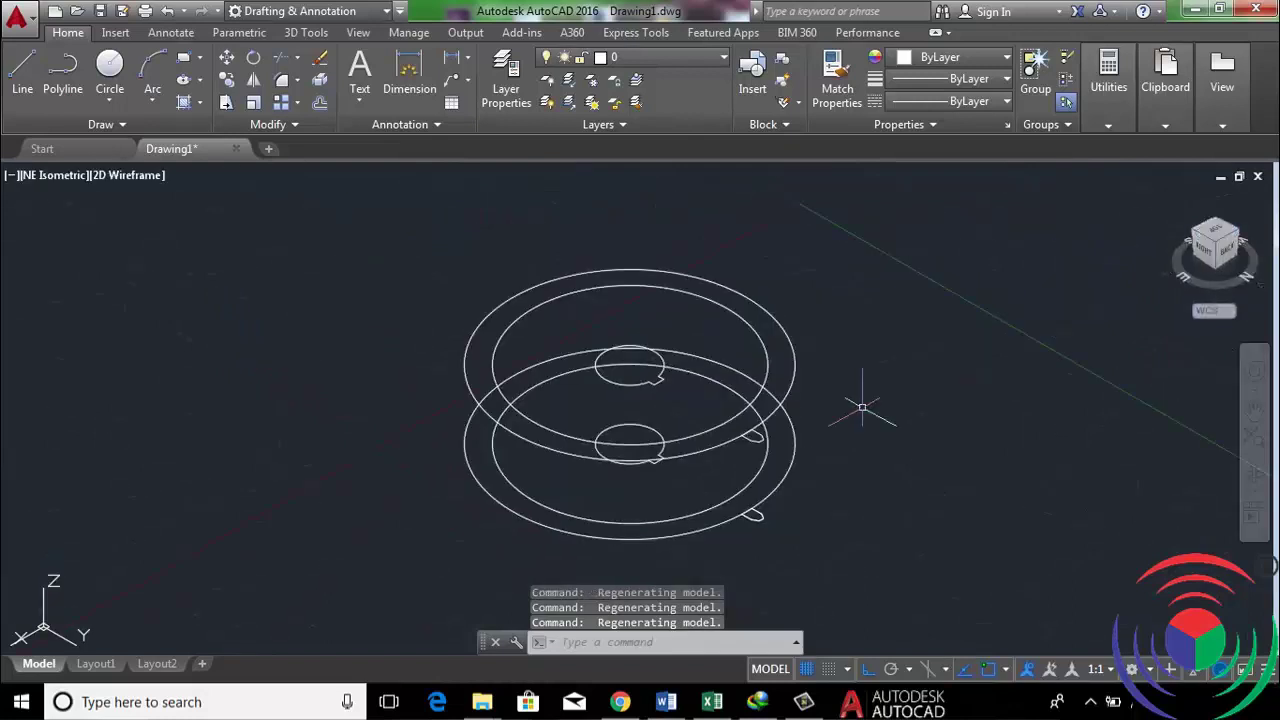
text(R)
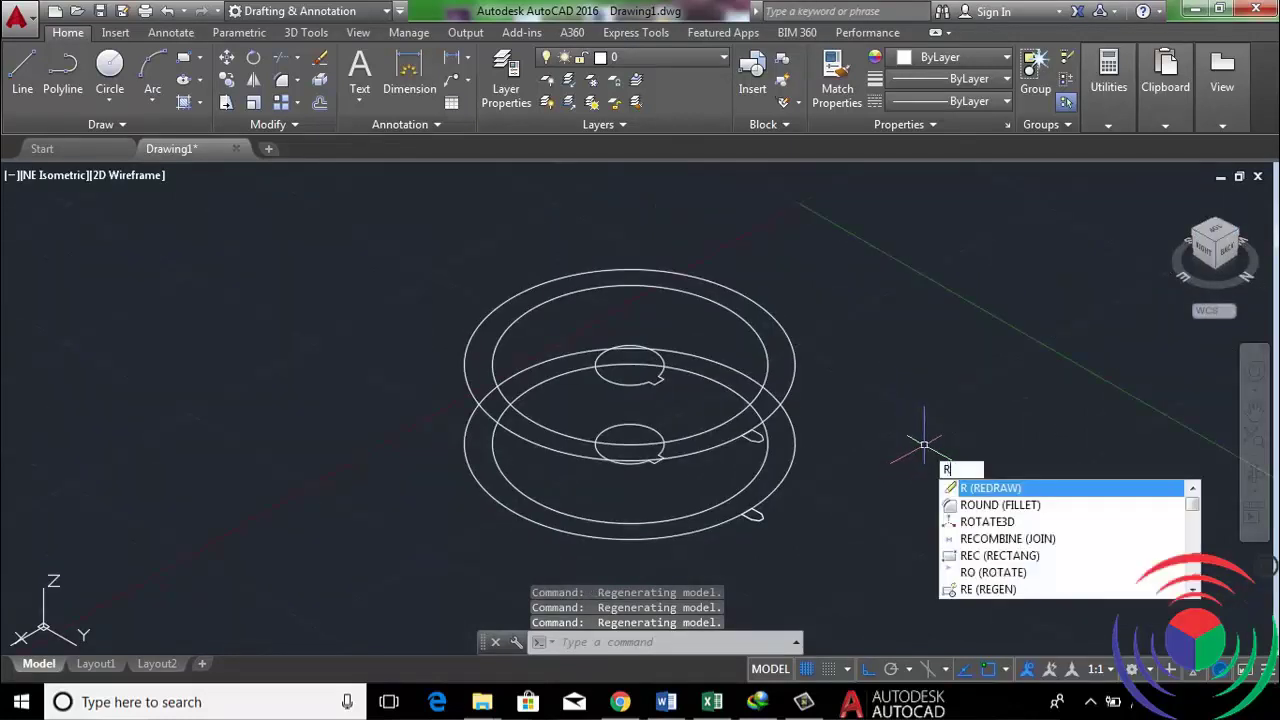
text(OTATE)
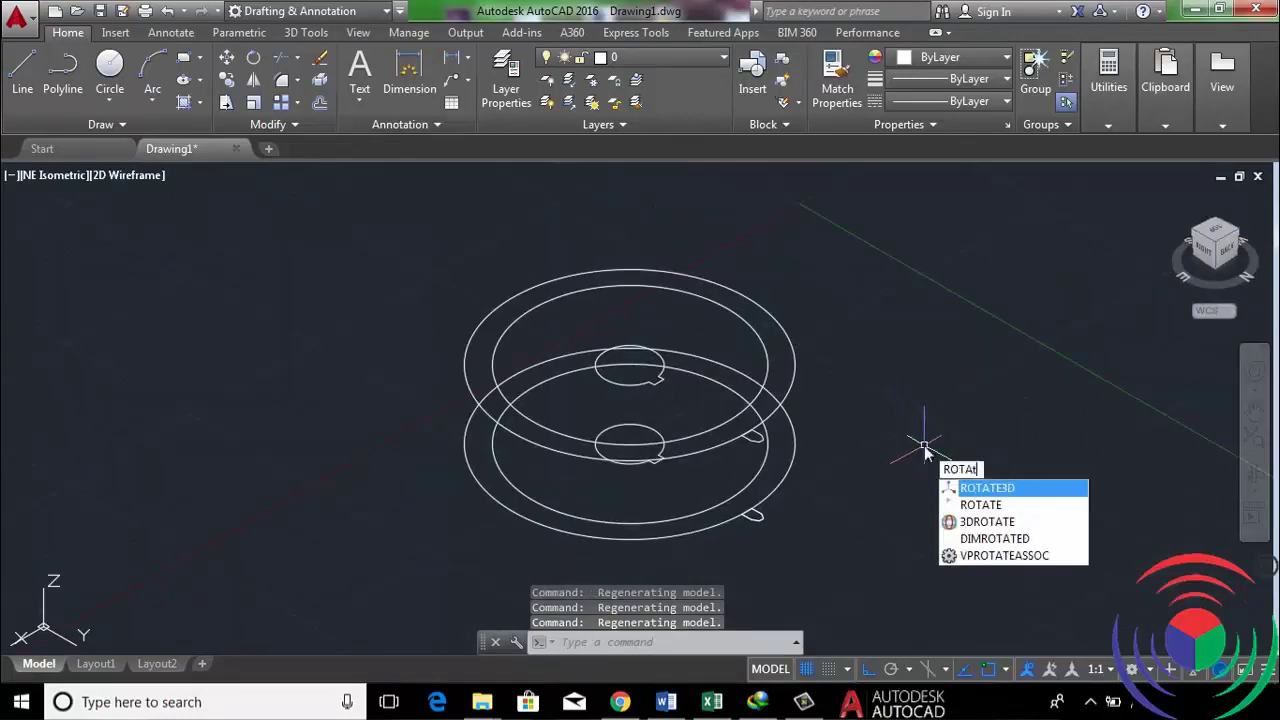
text(3D)
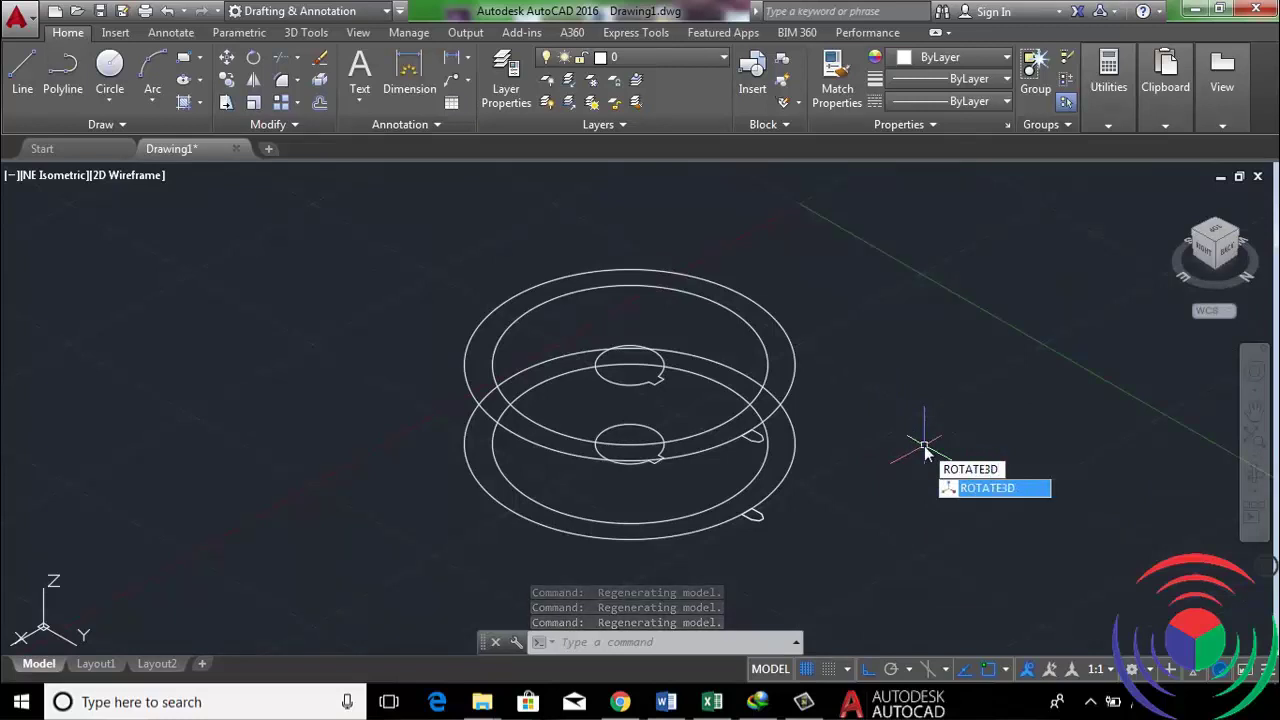
key(Return)
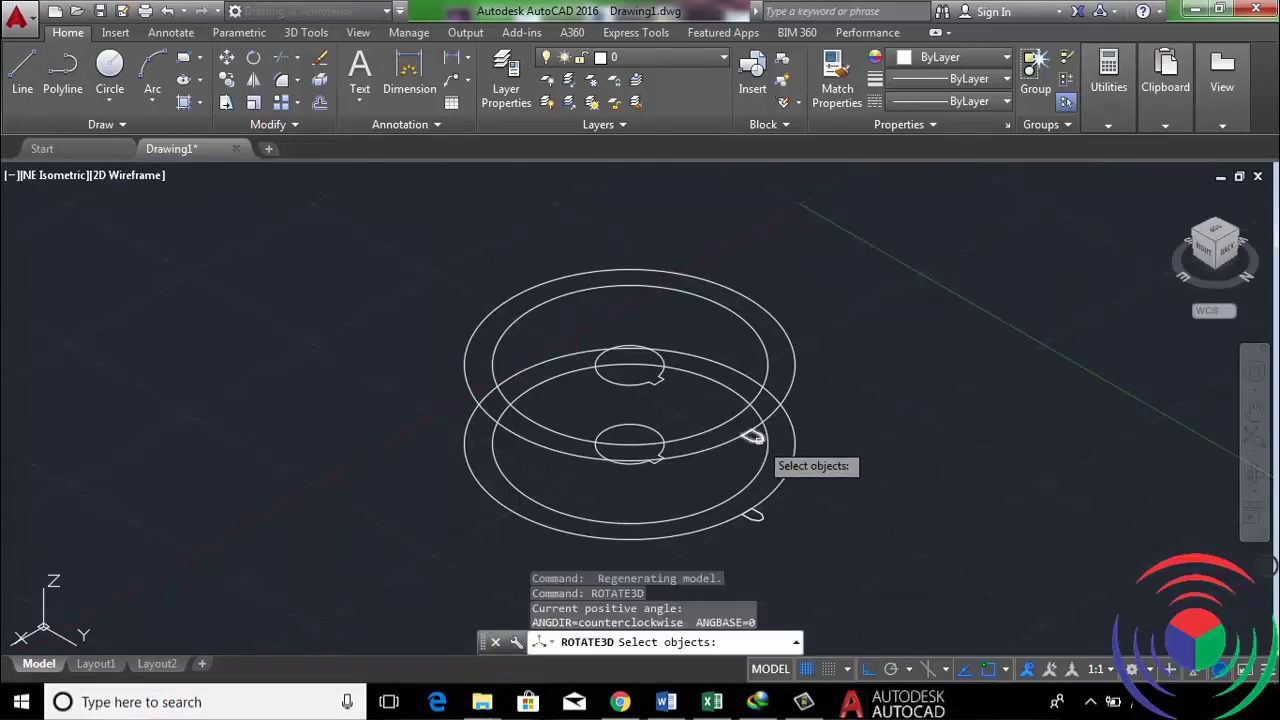
click(752, 437)
key(Return)
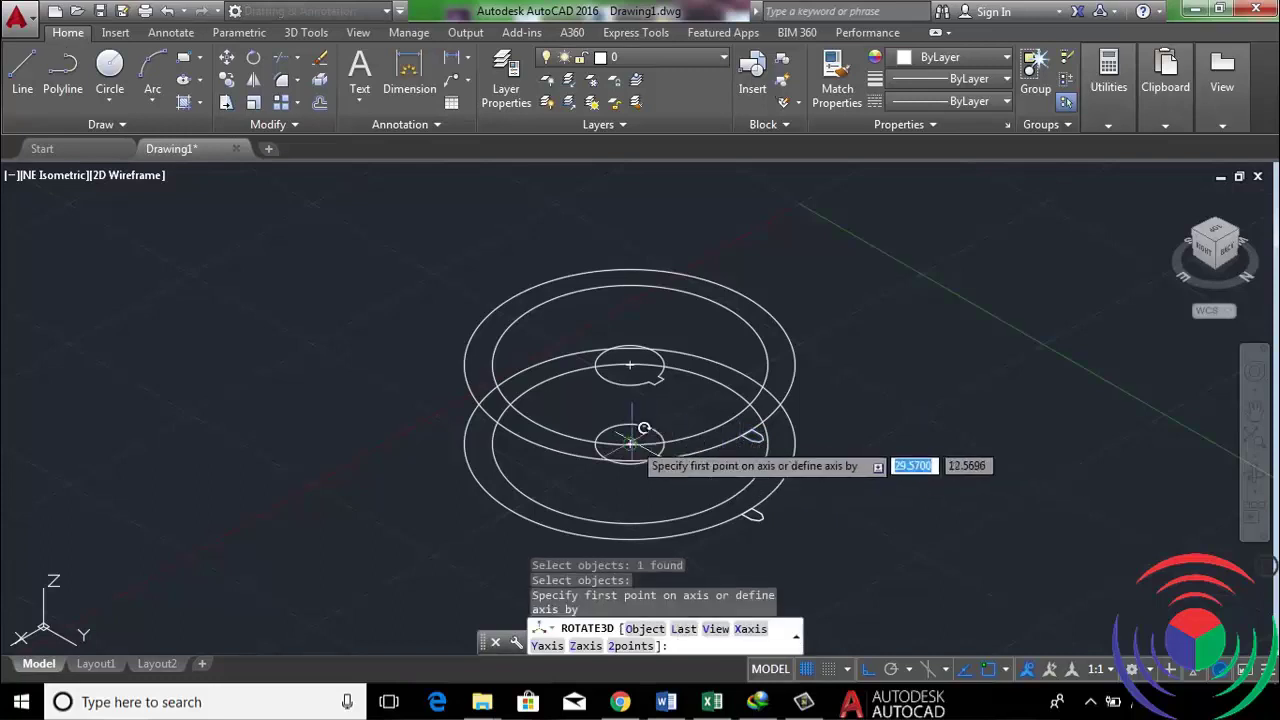
click(629, 443)
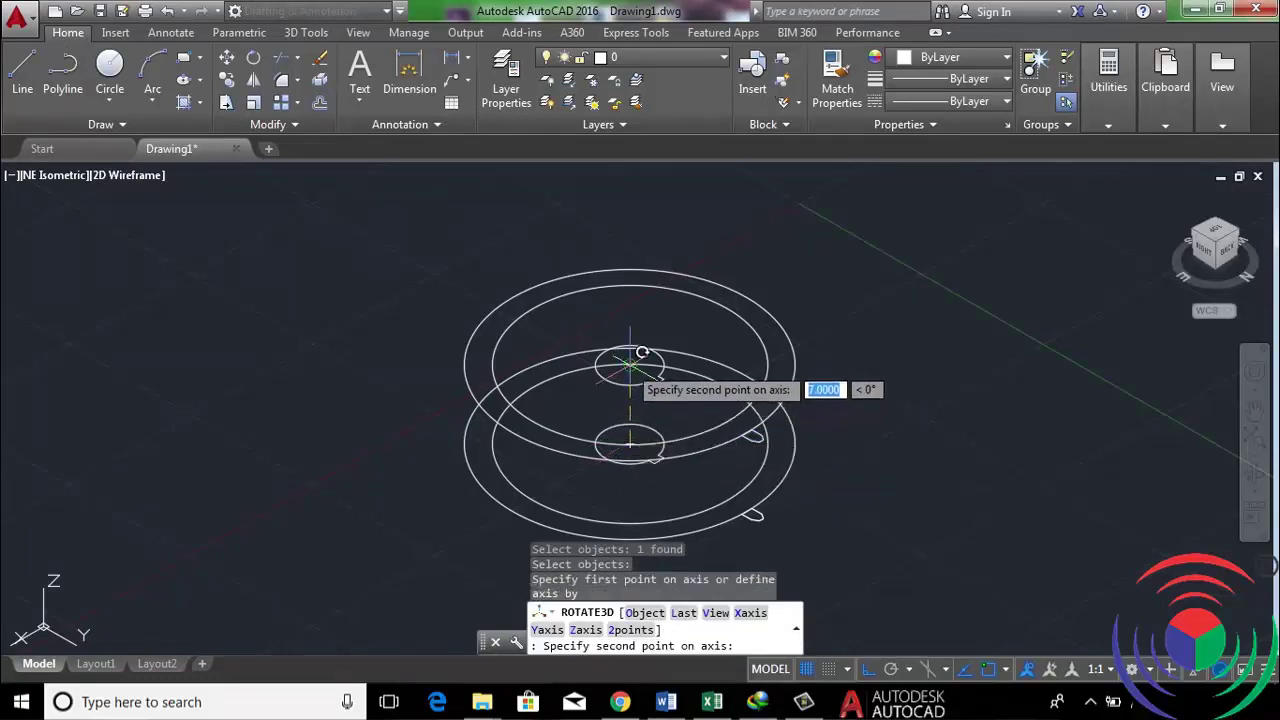
click(629, 364)
text(25)
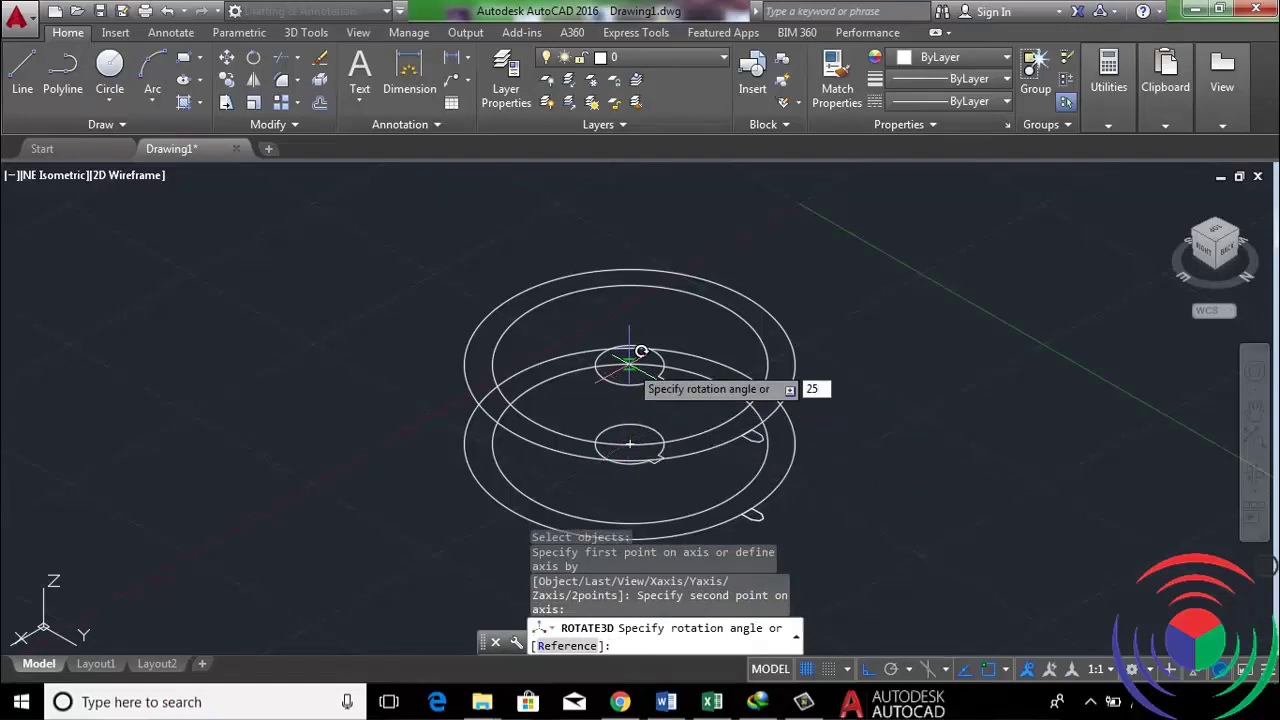
key(Return)
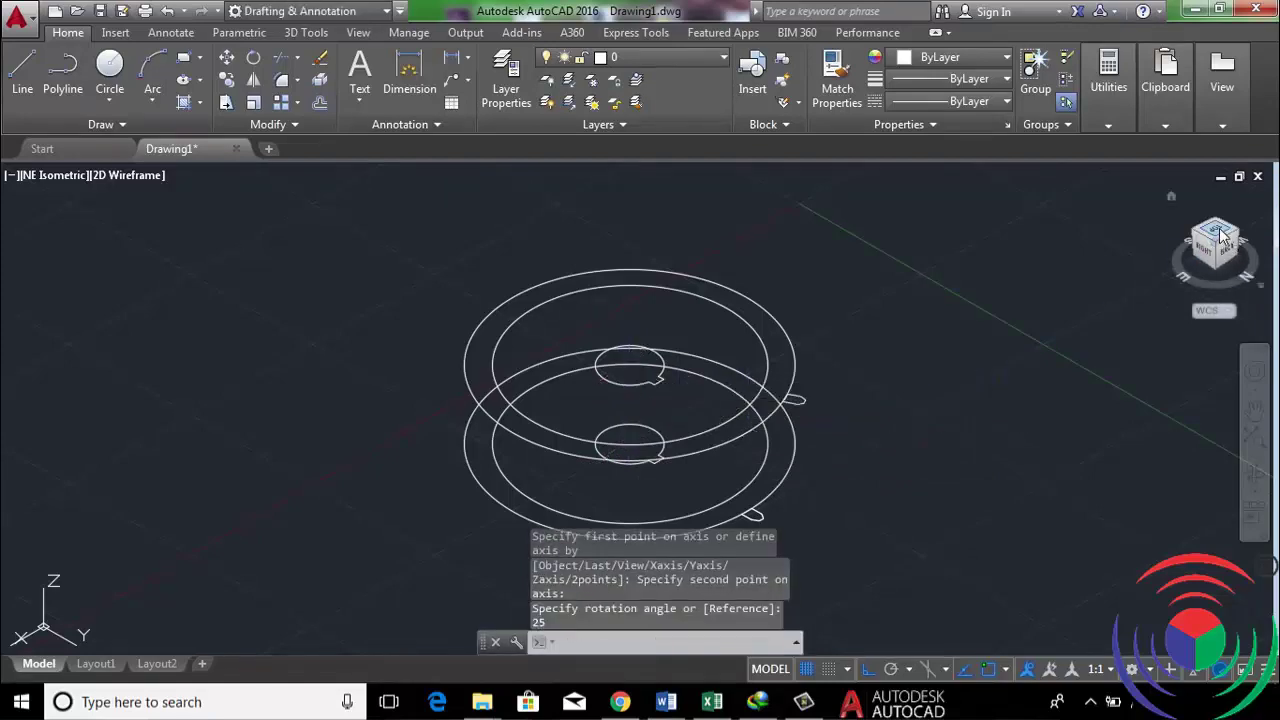
click(1219, 238)
scroll(904, 361, down, 4)
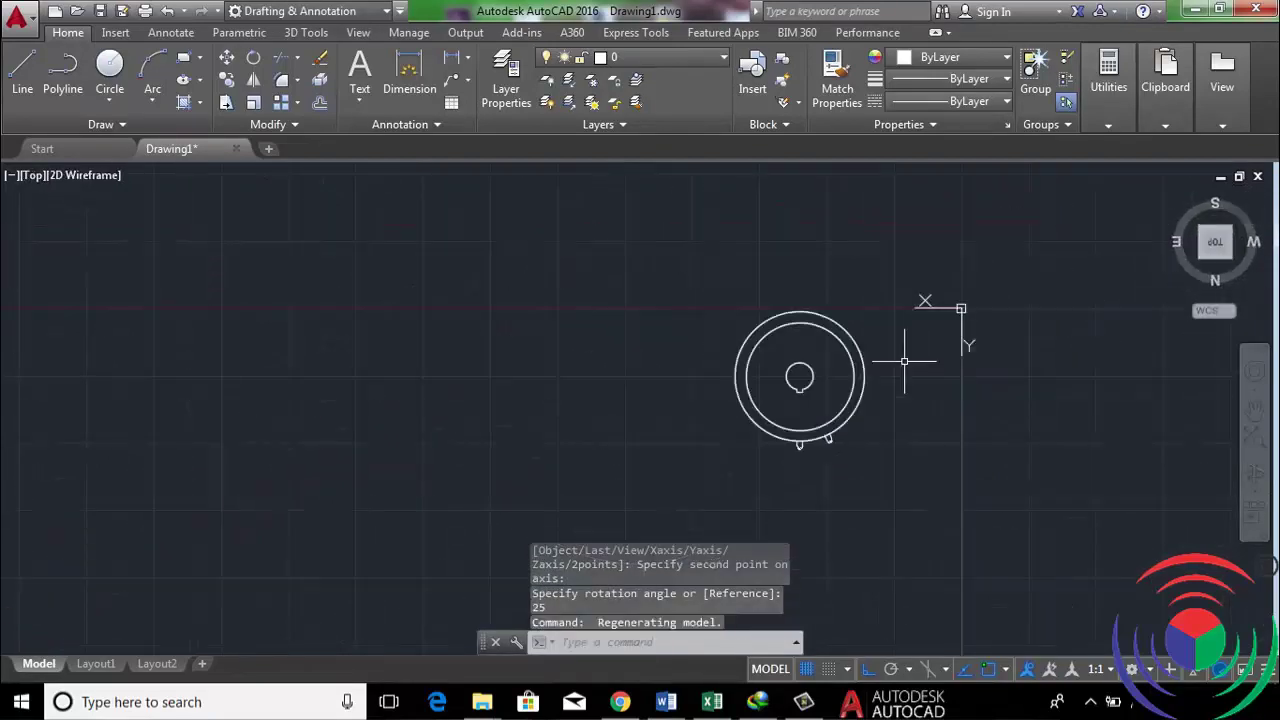
scroll(845, 435, up, 2)
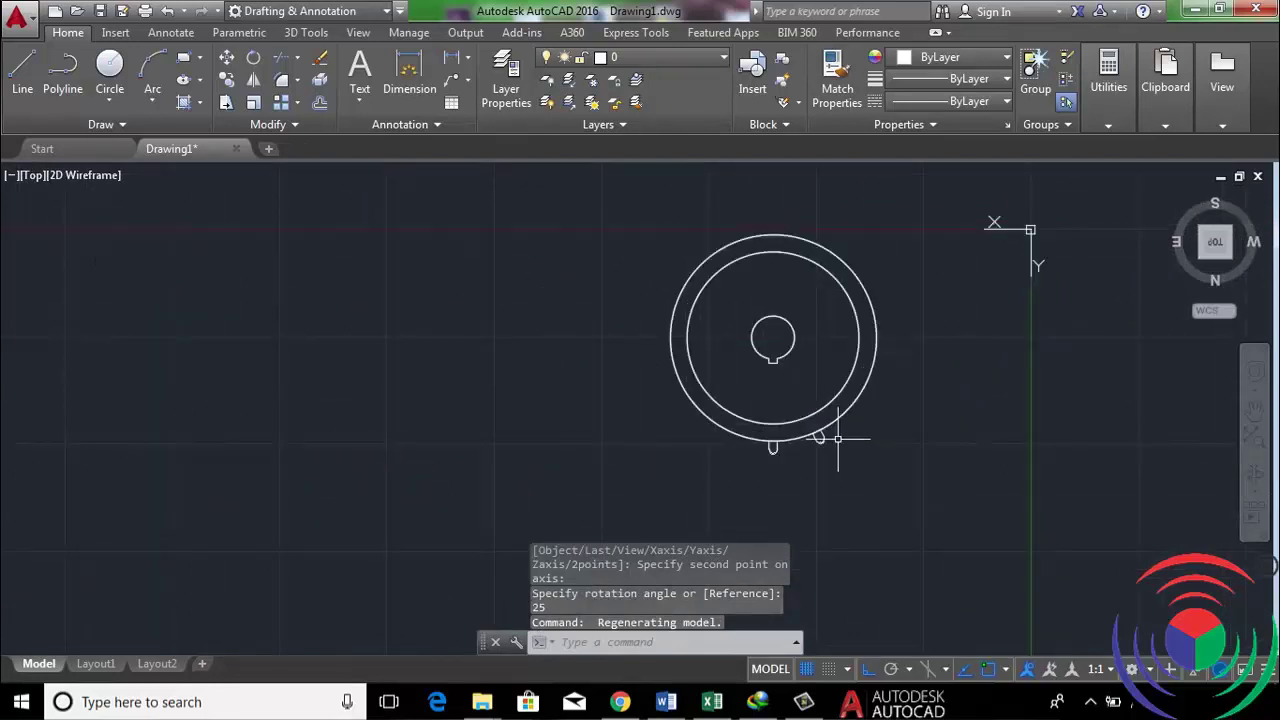
click(1233, 263)
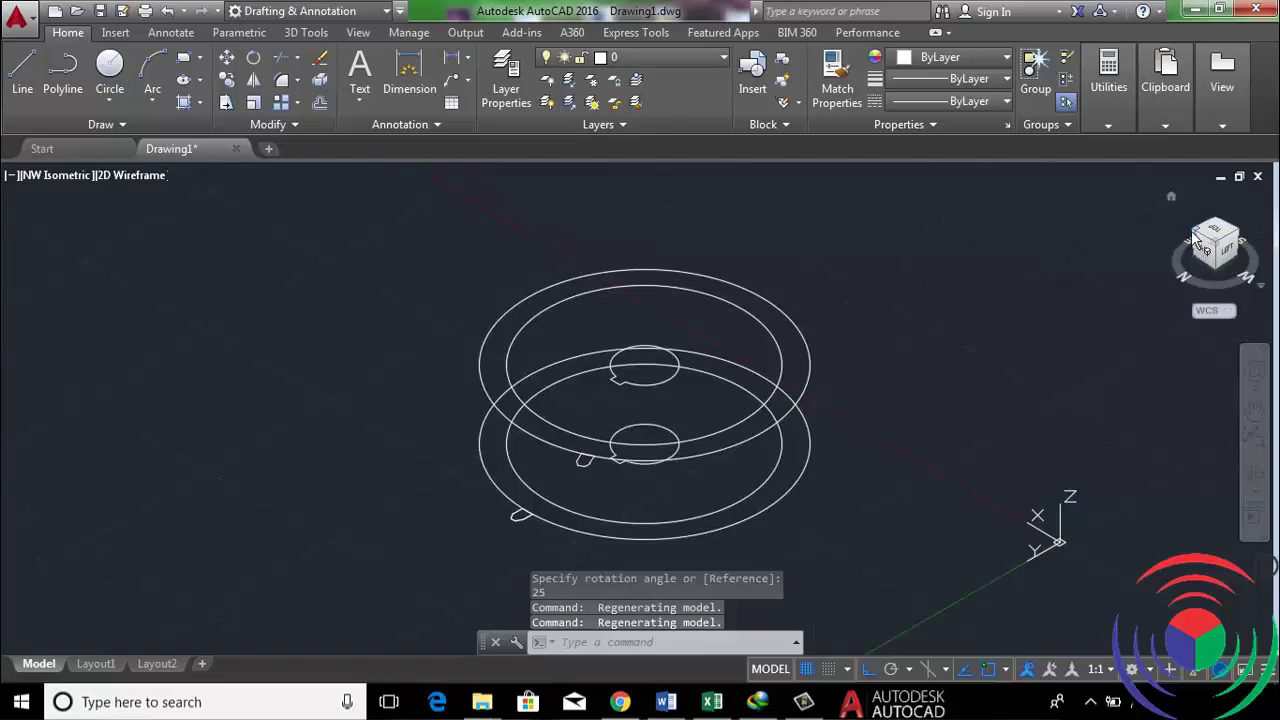
click(1197, 237)
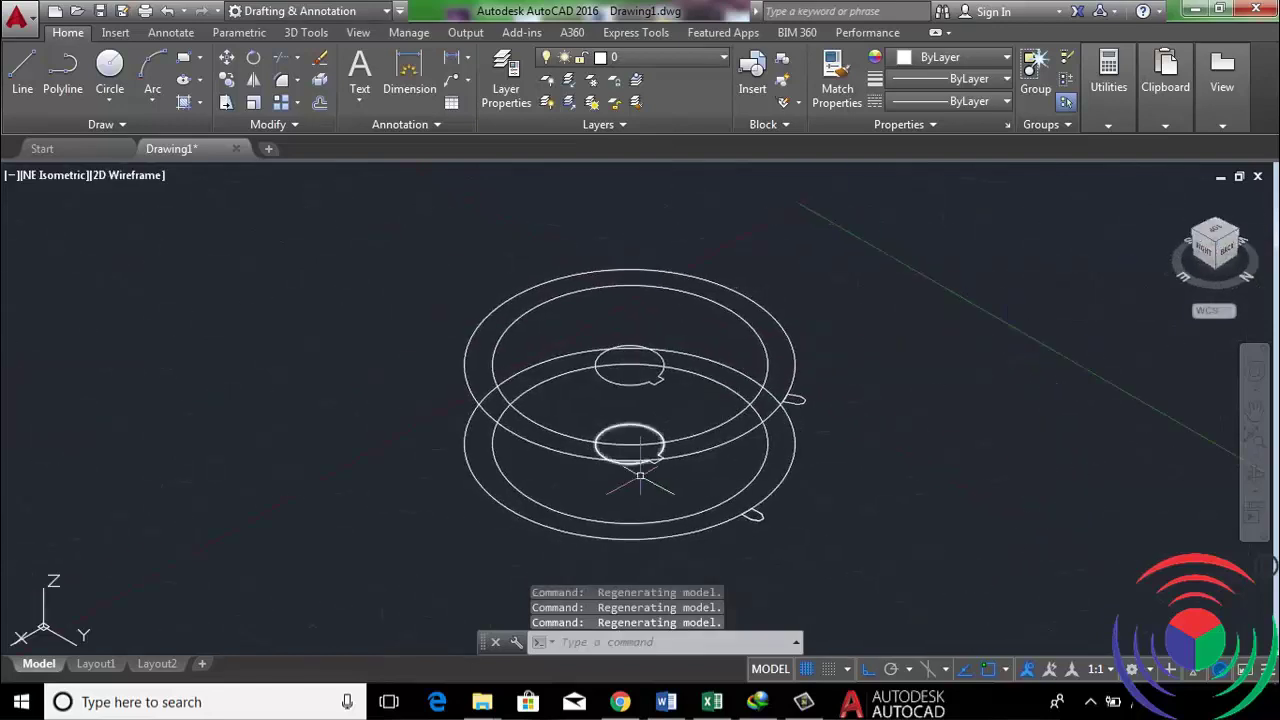
scroll(638, 483, up, 2)
scroll(646, 470, down, 2)
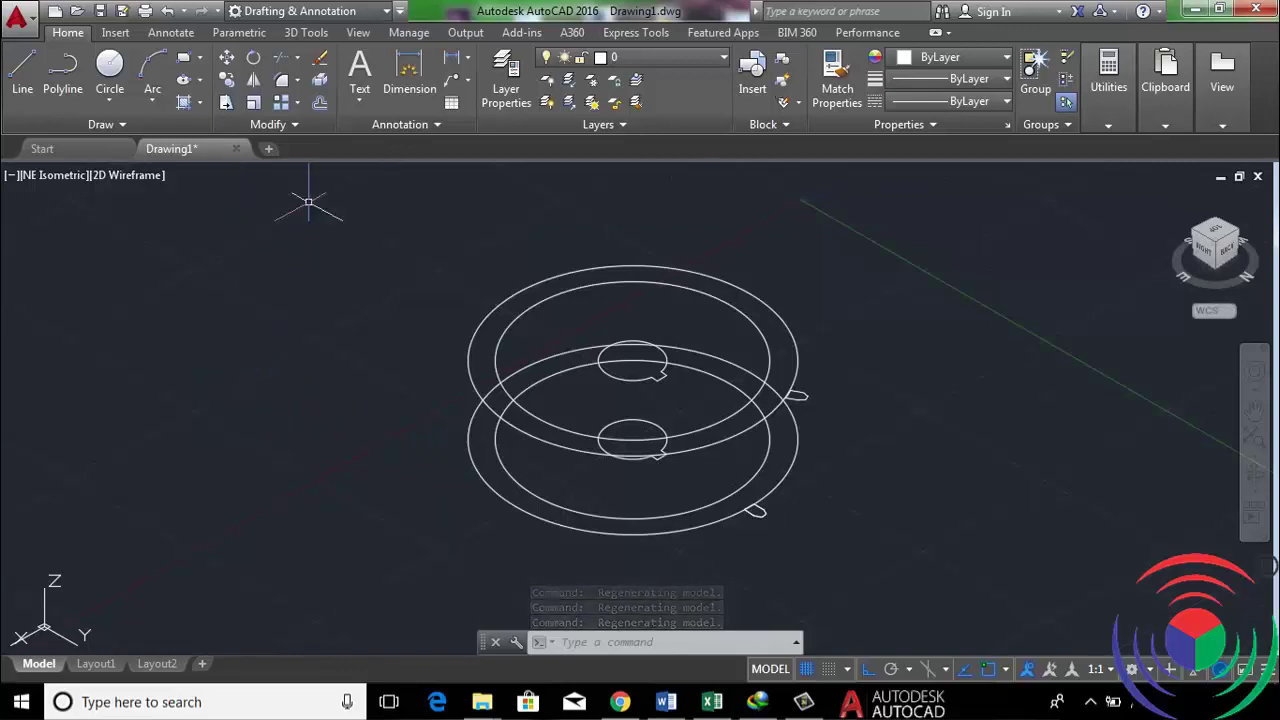
Bring up the 3D modelling tools and check the visual styles list without changing it
click(306, 33)
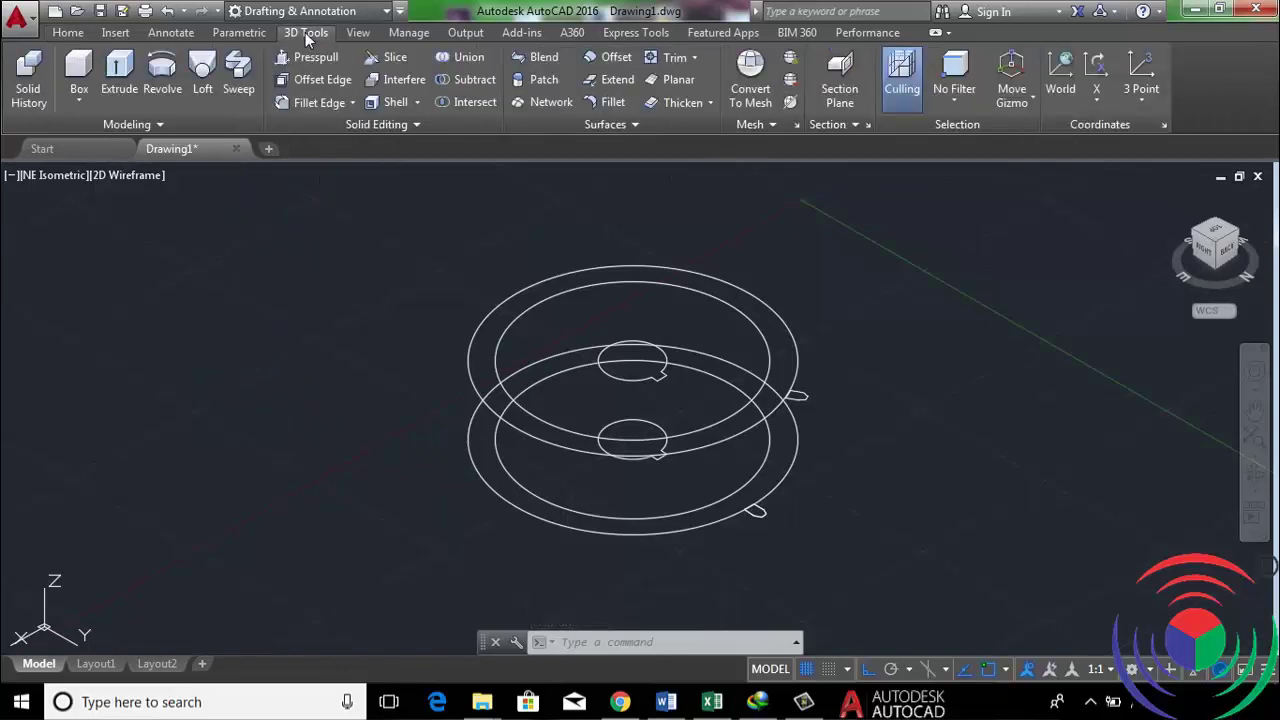
click(128, 177)
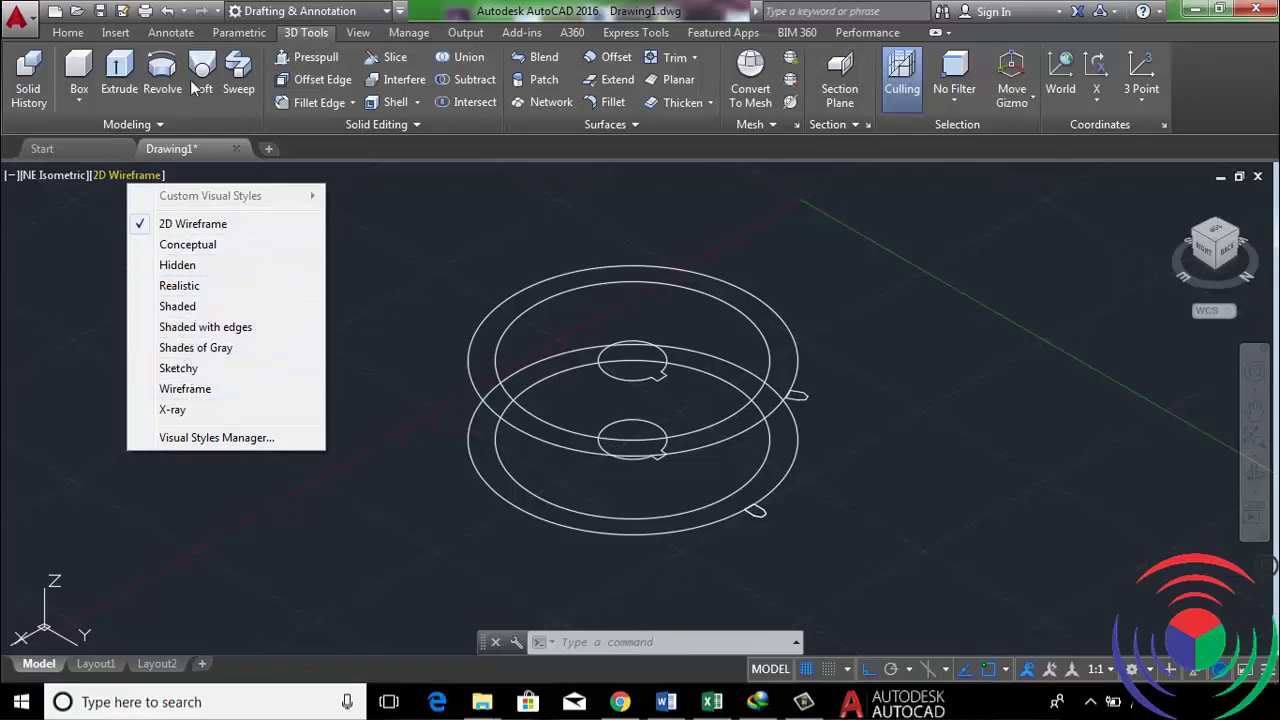
click(122, 68)
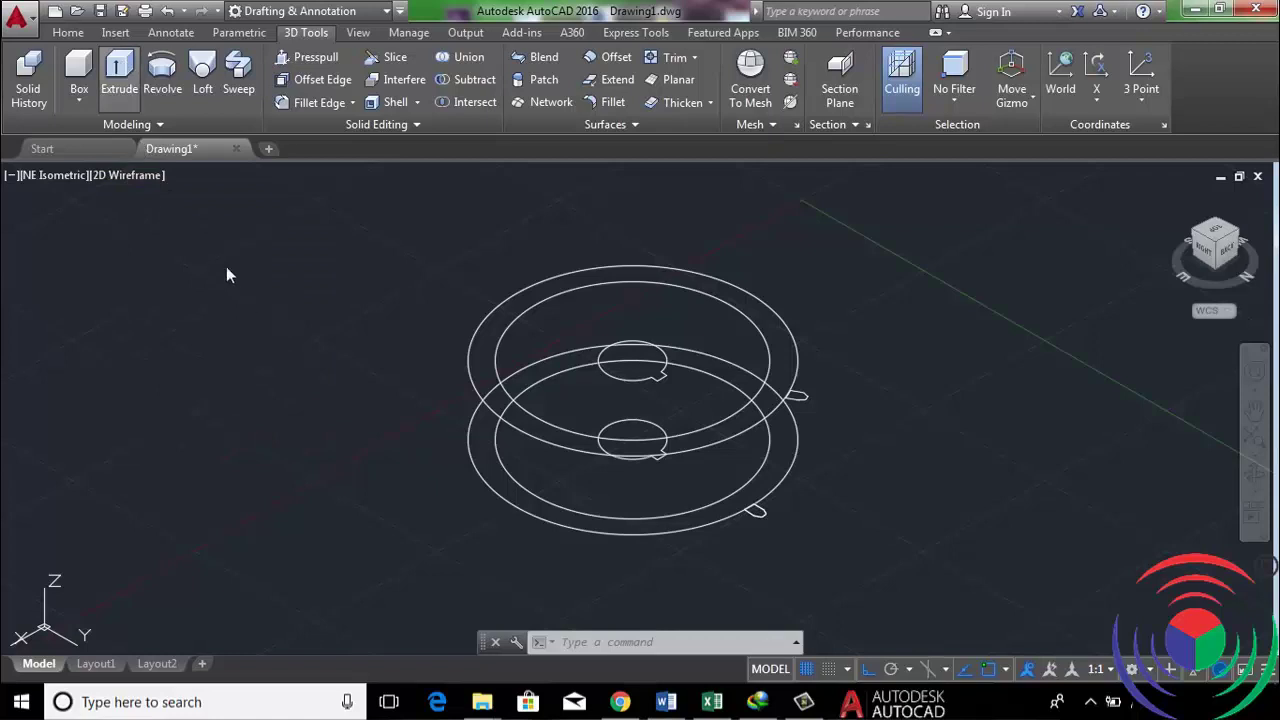
Extrude the lower outer ring 7 units tall, after cancelling an empty first attempt
click(247, 320)
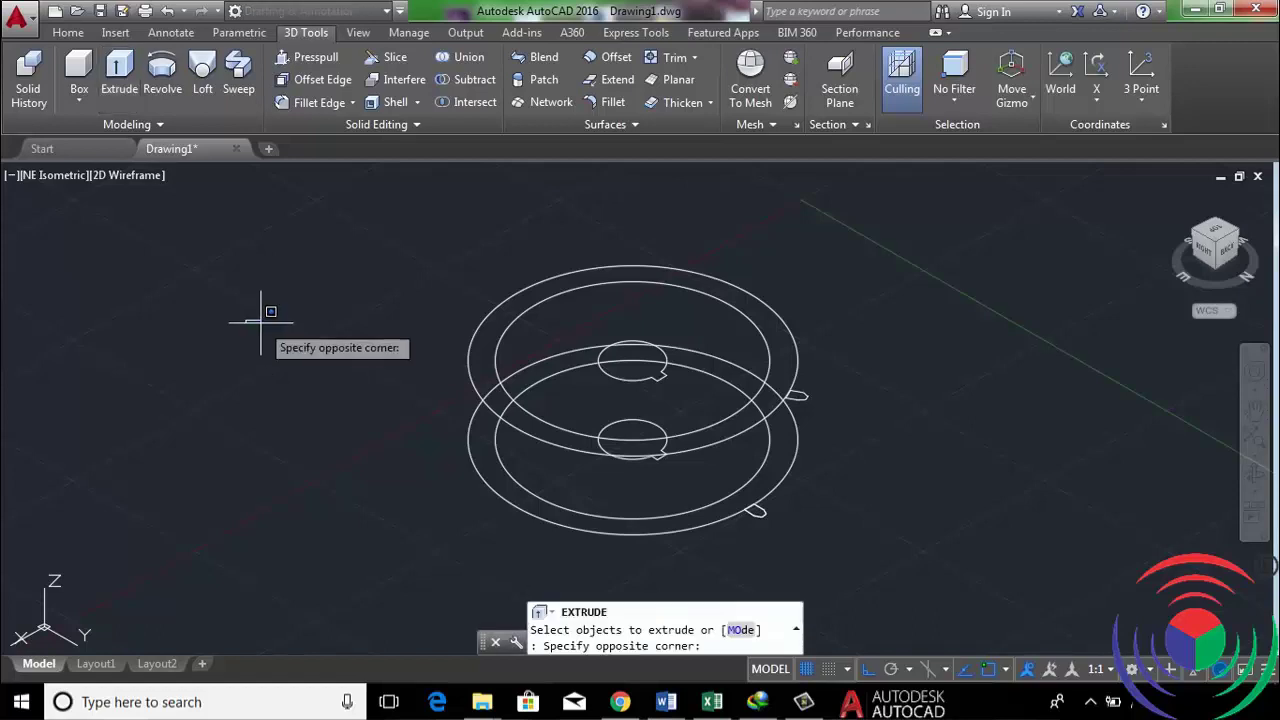
click(256, 366)
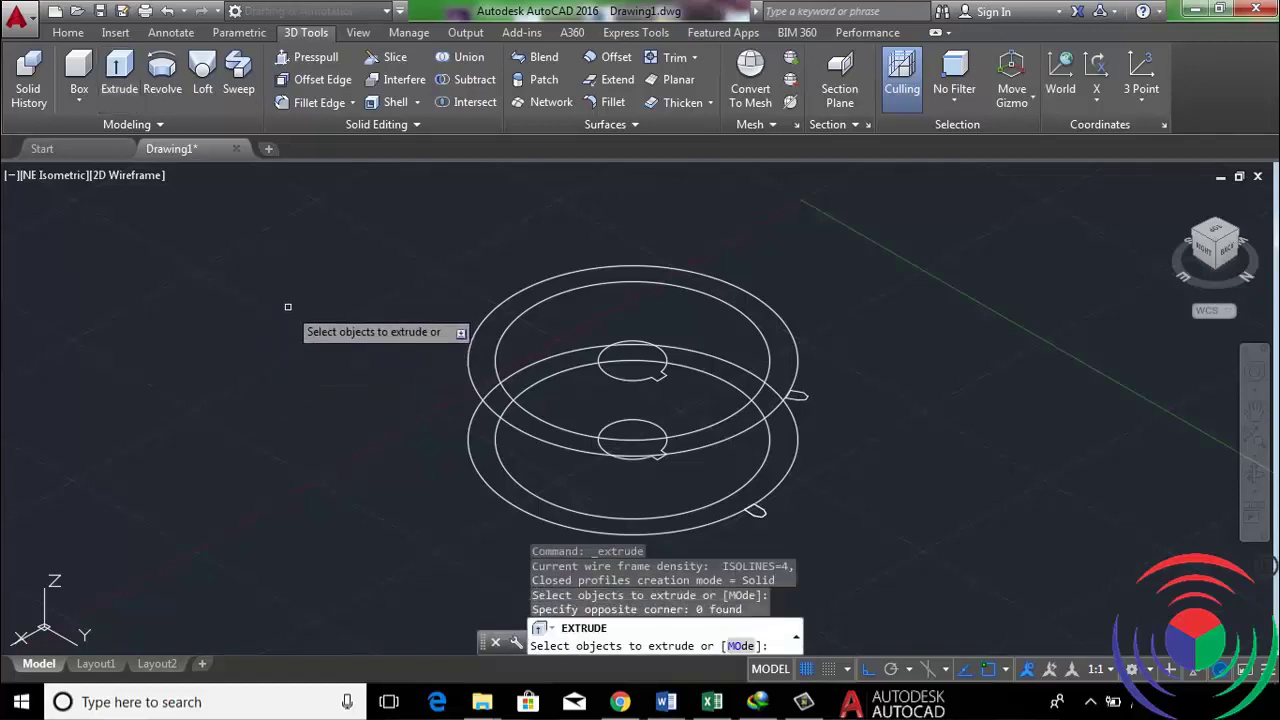
key(Escape)
click(129, 79)
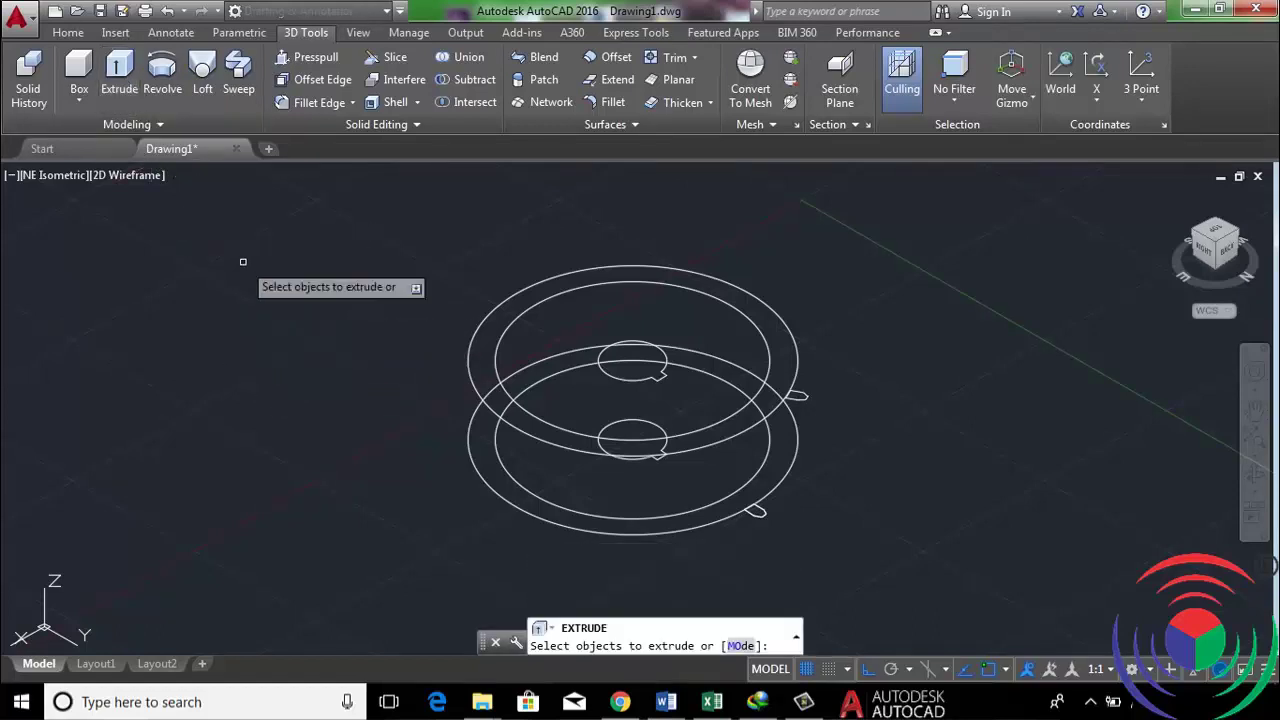
click(570, 532)
right_click(585, 535)
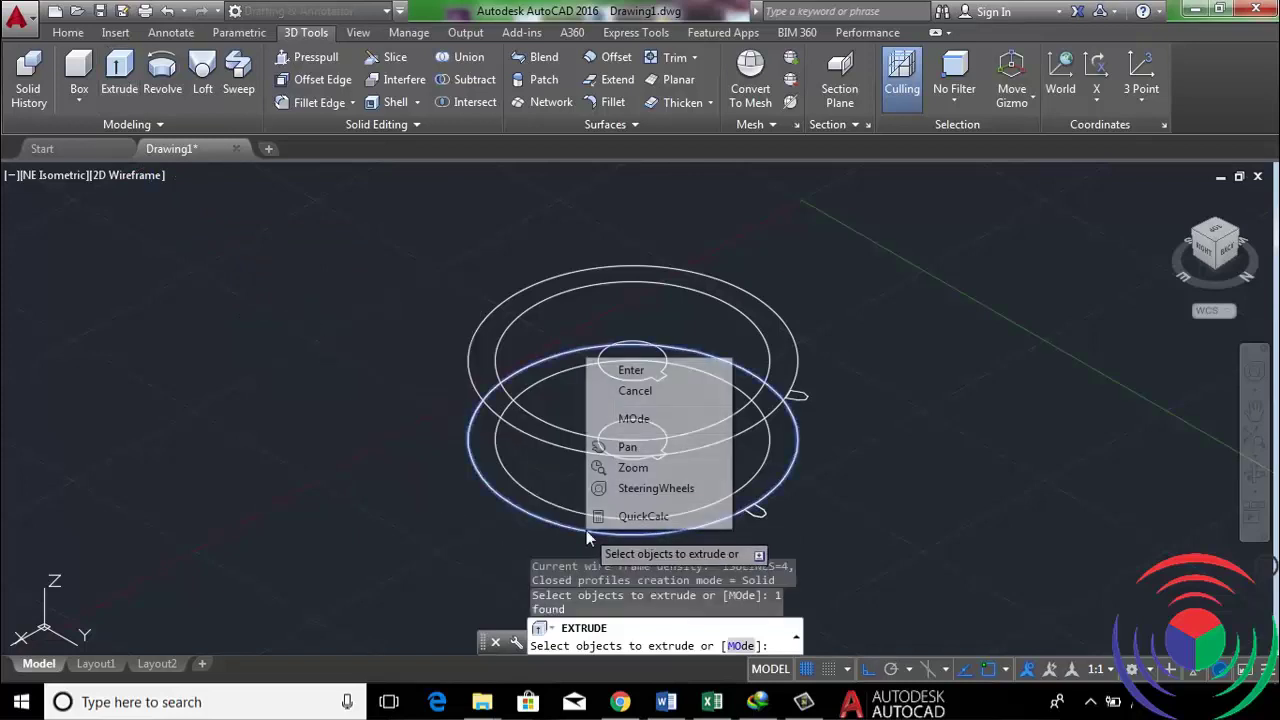
click(631, 370)
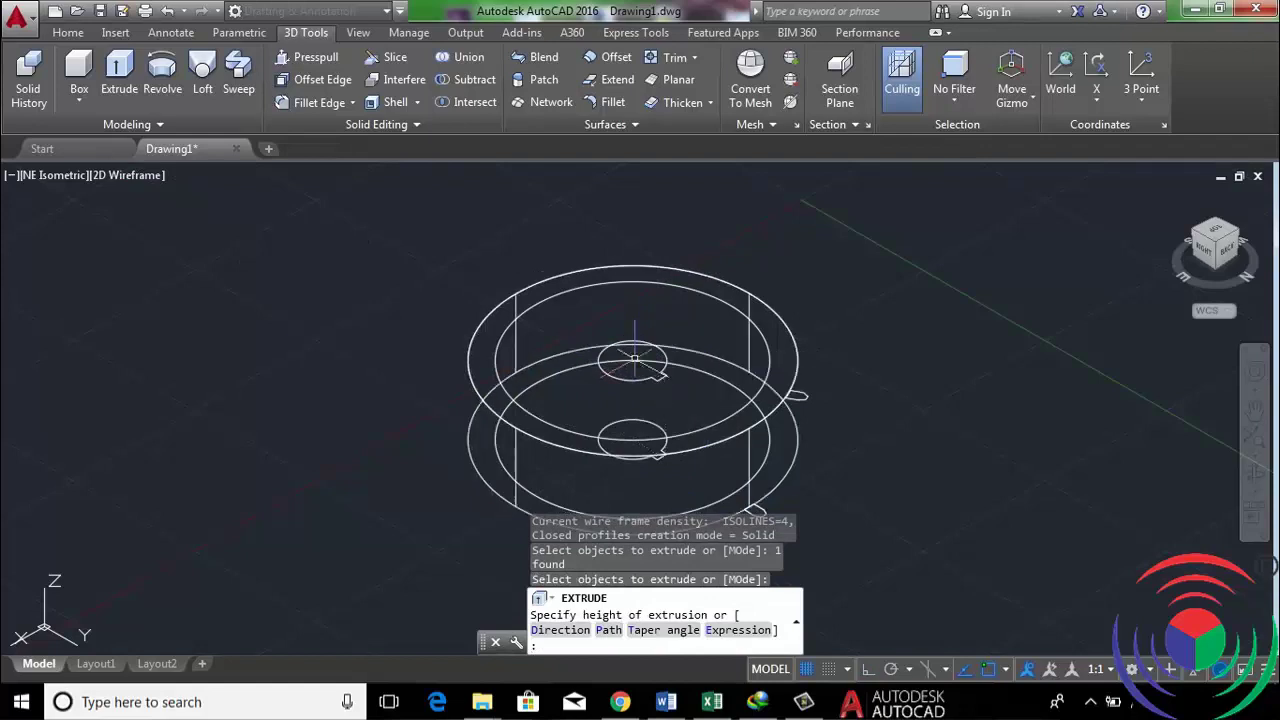
click(631, 359)
Extrude the lower inner circle into a disc 1 unit tall
right_click(233, 313)
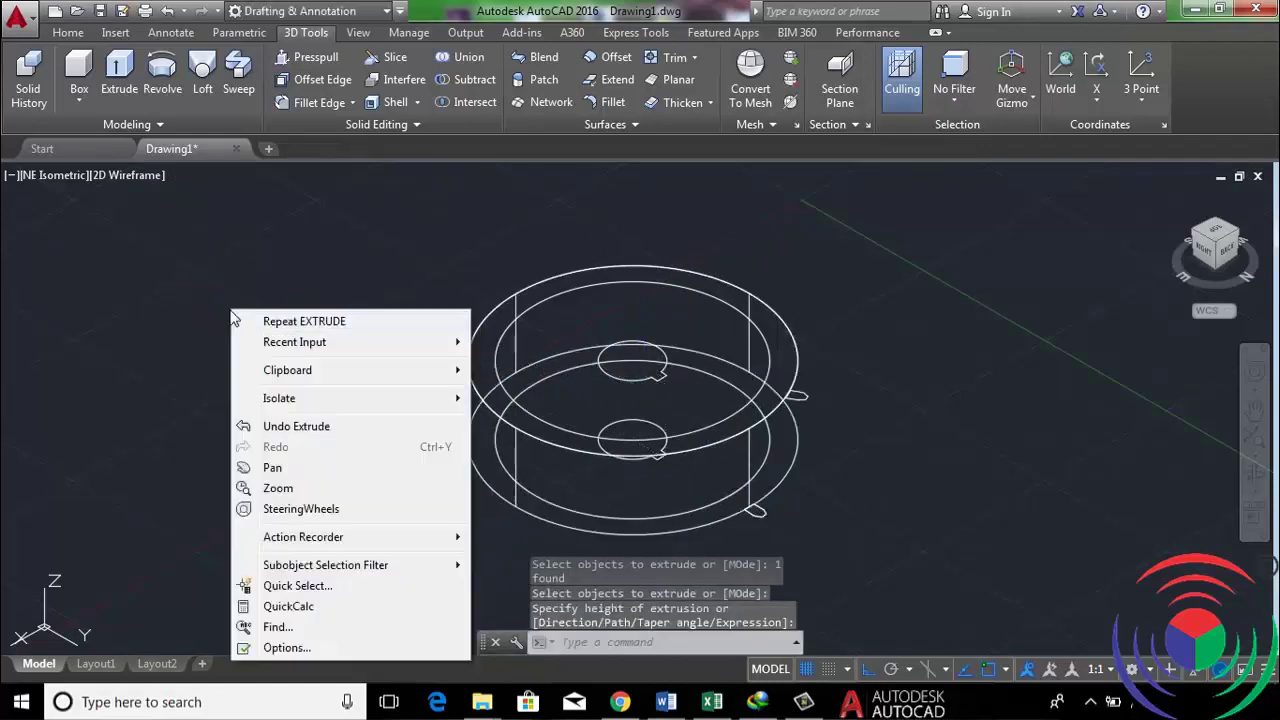
click(300, 319)
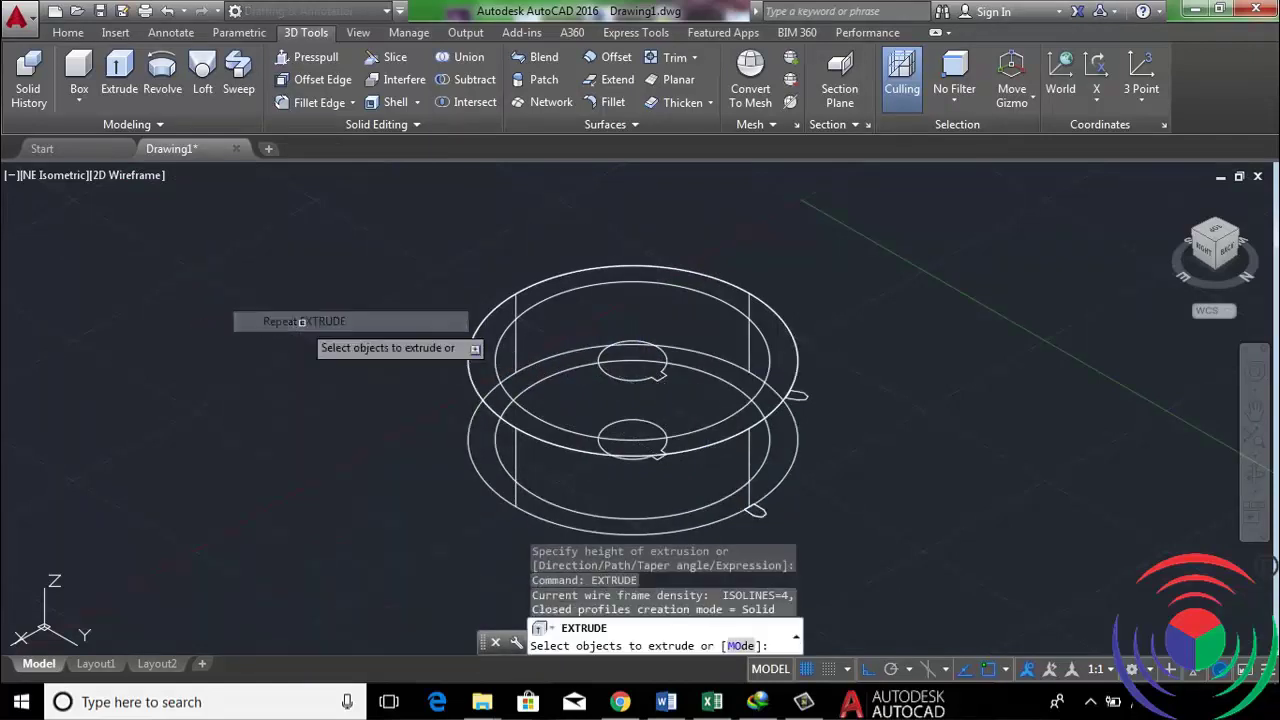
click(580, 514)
right_click(578, 495)
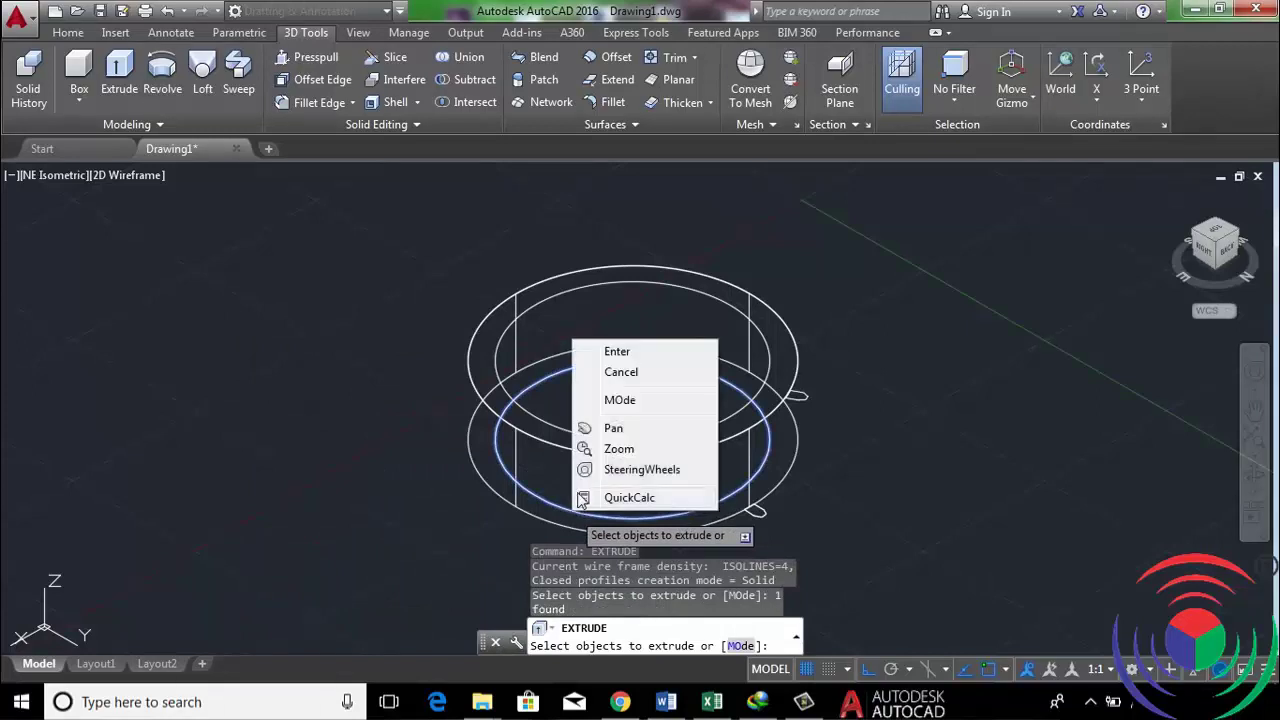
click(630, 354)
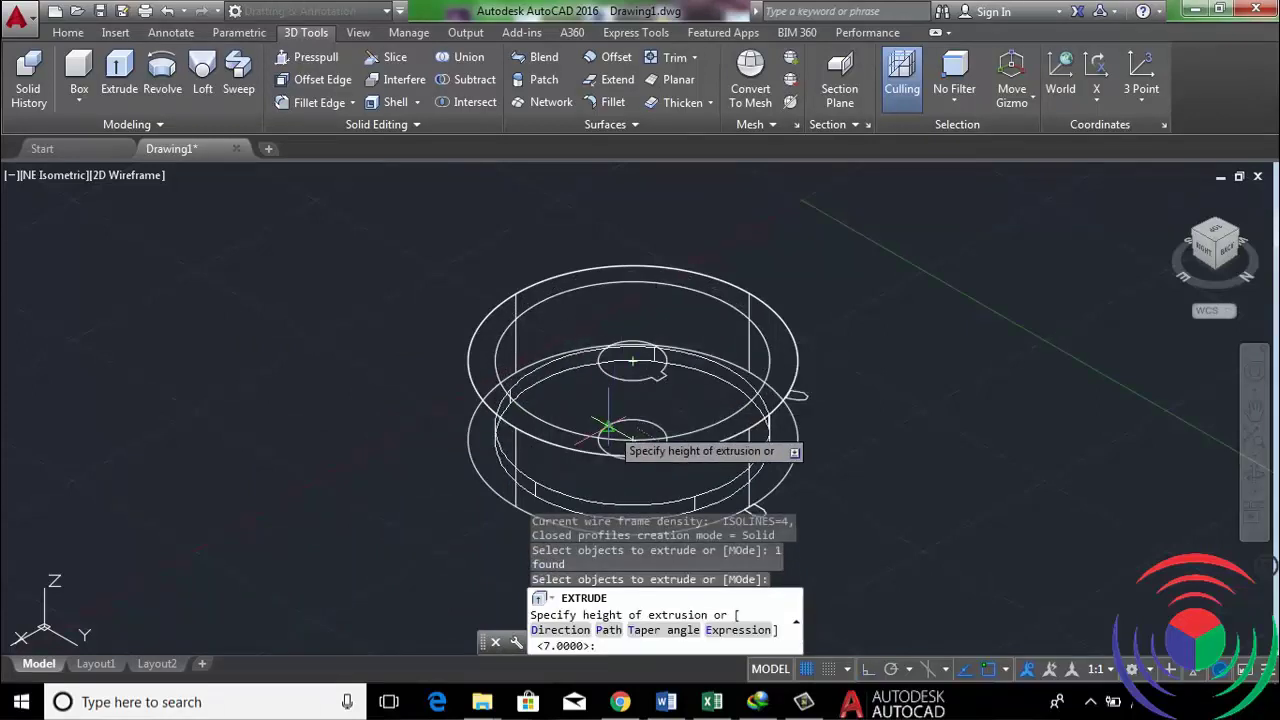
text(1)
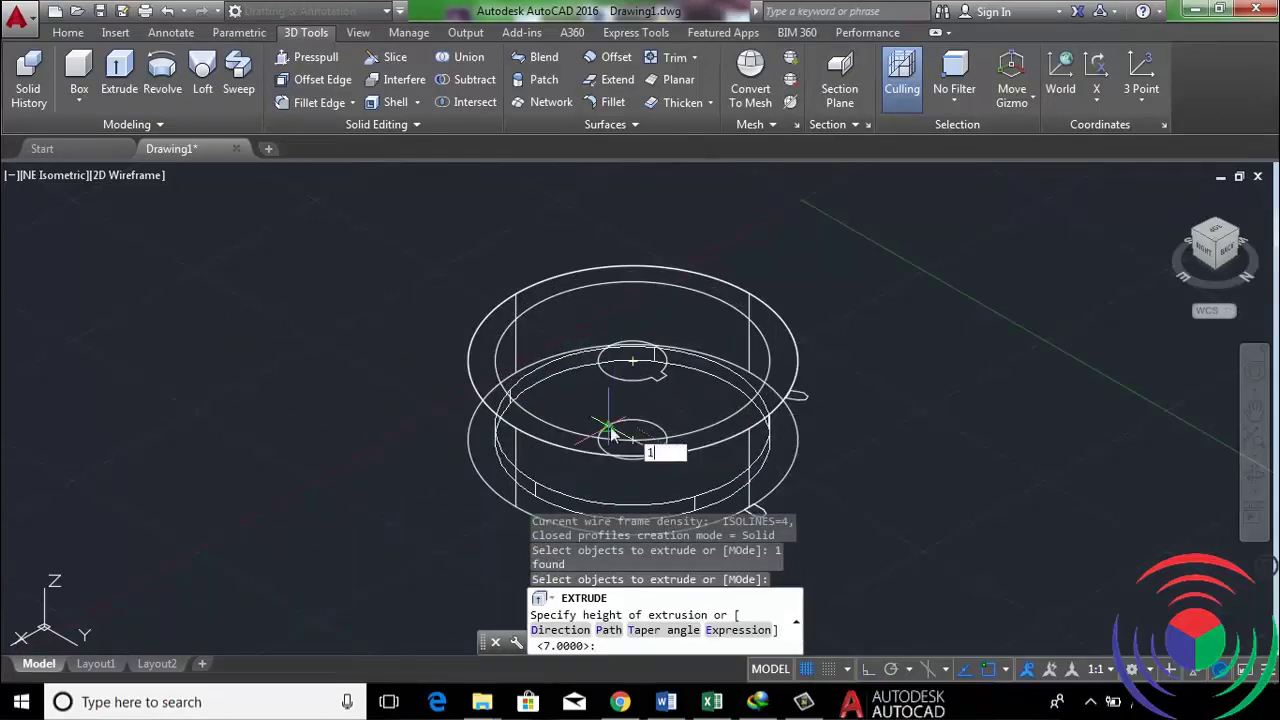
key(Return)
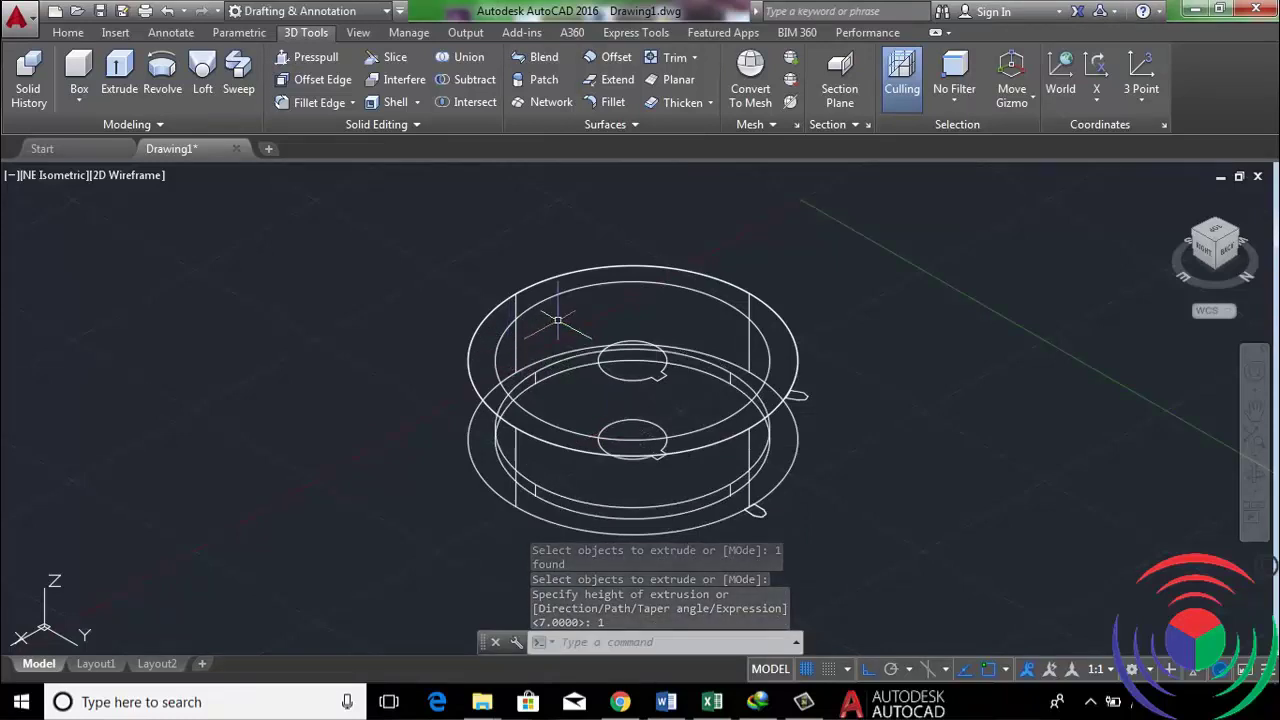
Extrude the upper inner circle into a disc 1 unit tall
key(Return)
click(560, 292)
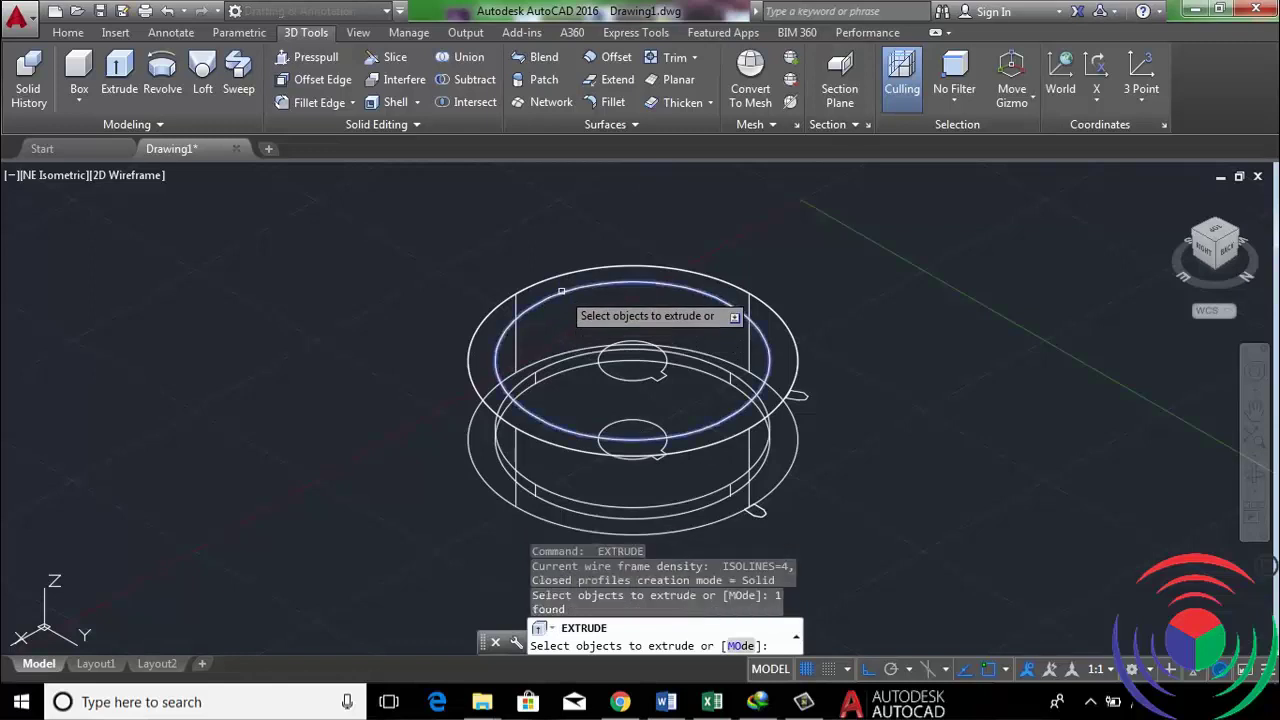
right_click(562, 301)
click(600, 311)
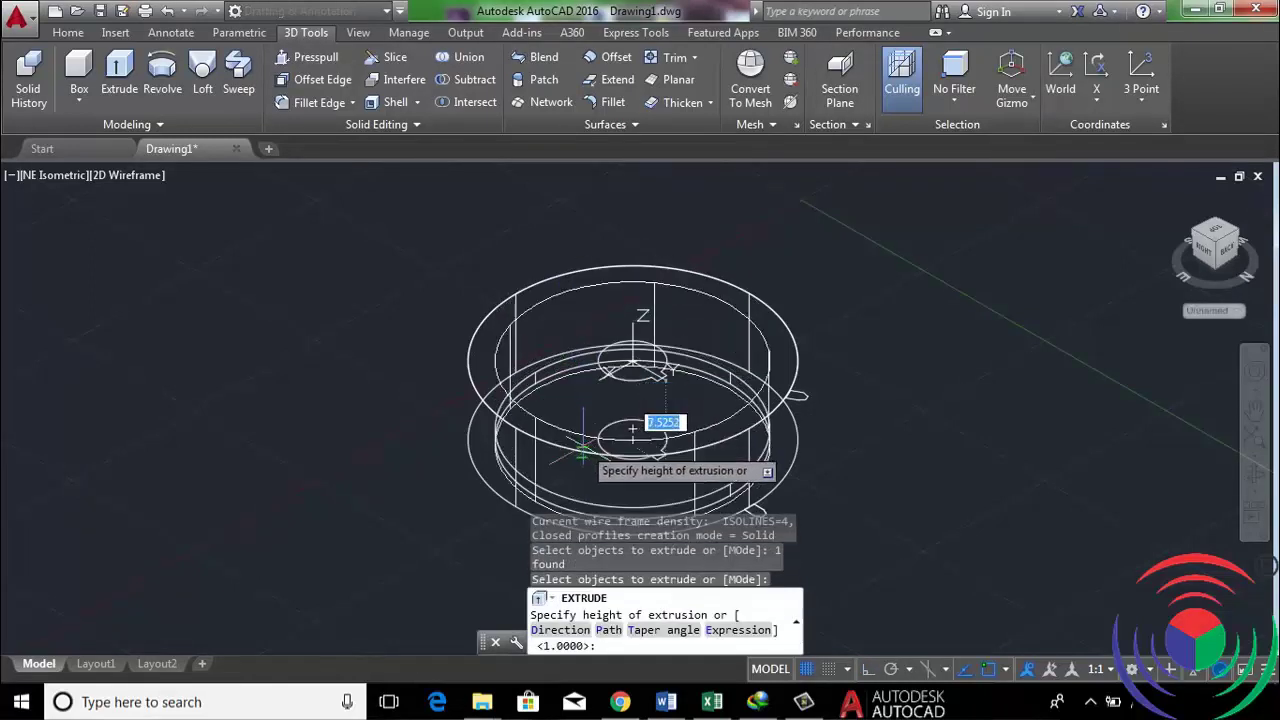
text(1)
key(Return)
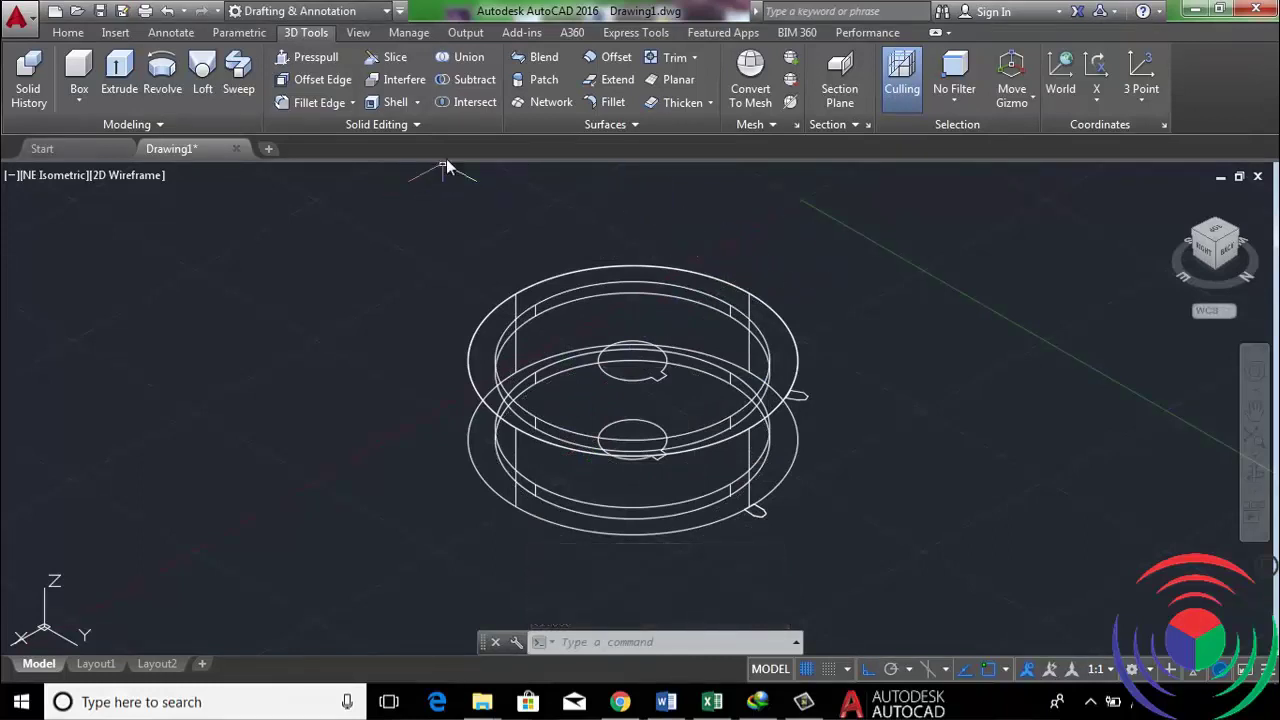
click(475, 80)
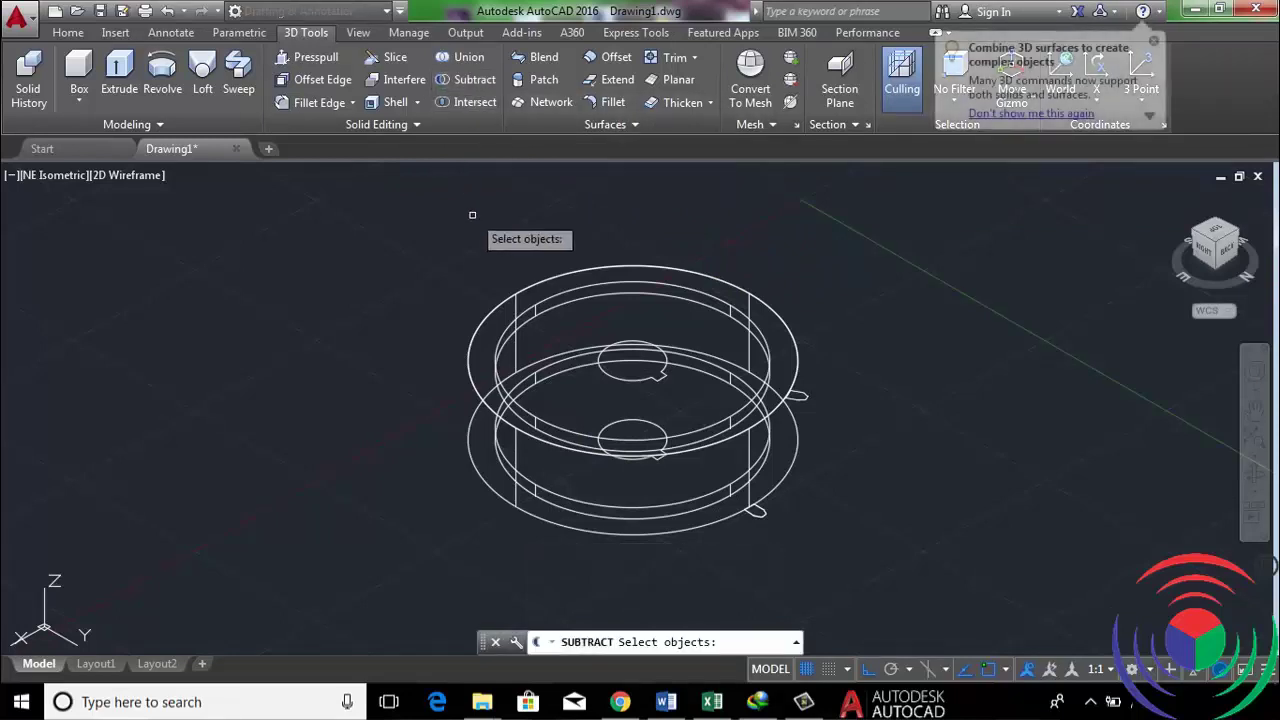
Subtract the upper and lower 1-unit inner discs from the wheel body
click(552, 278)
key(Return)
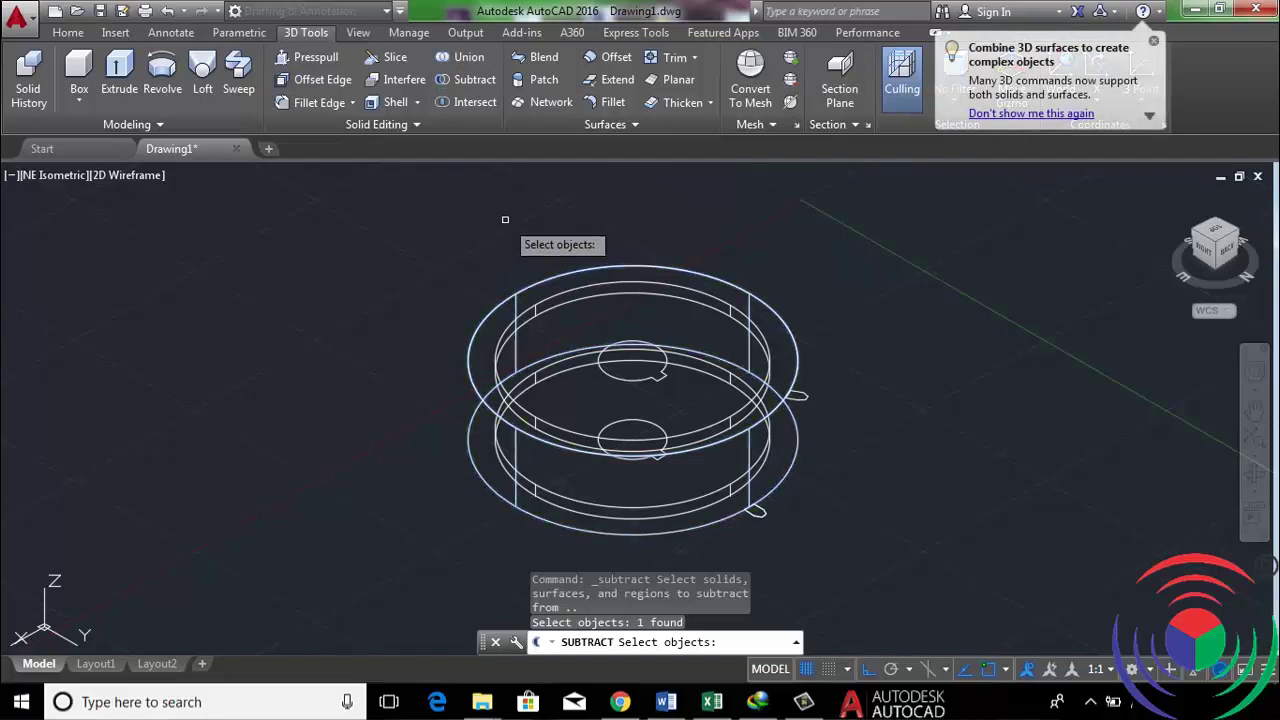
click(576, 298)
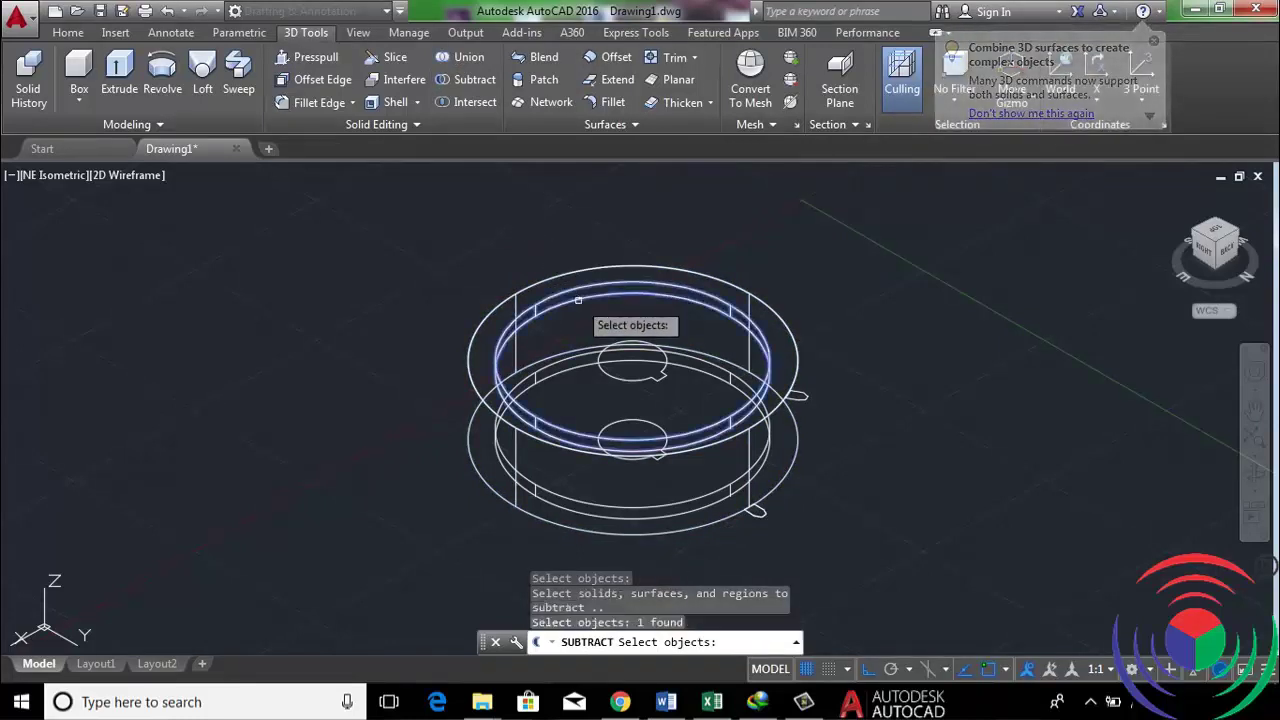
click(550, 374)
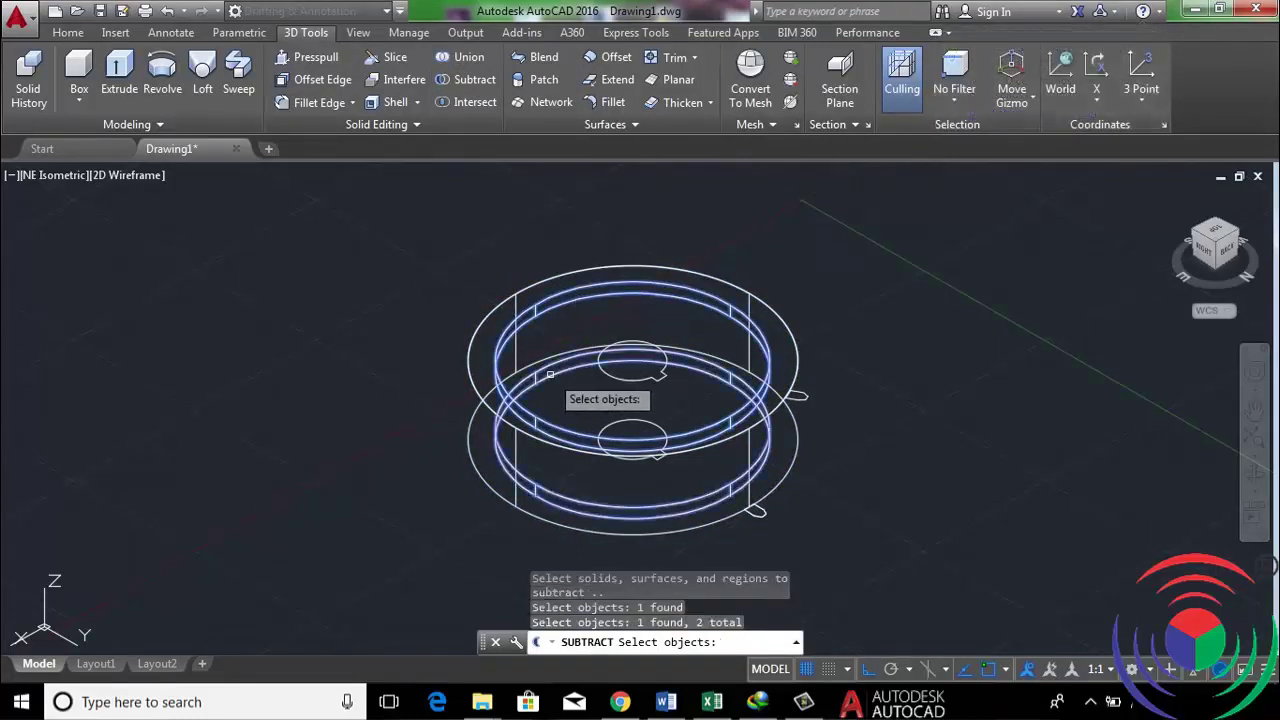
key(Return)
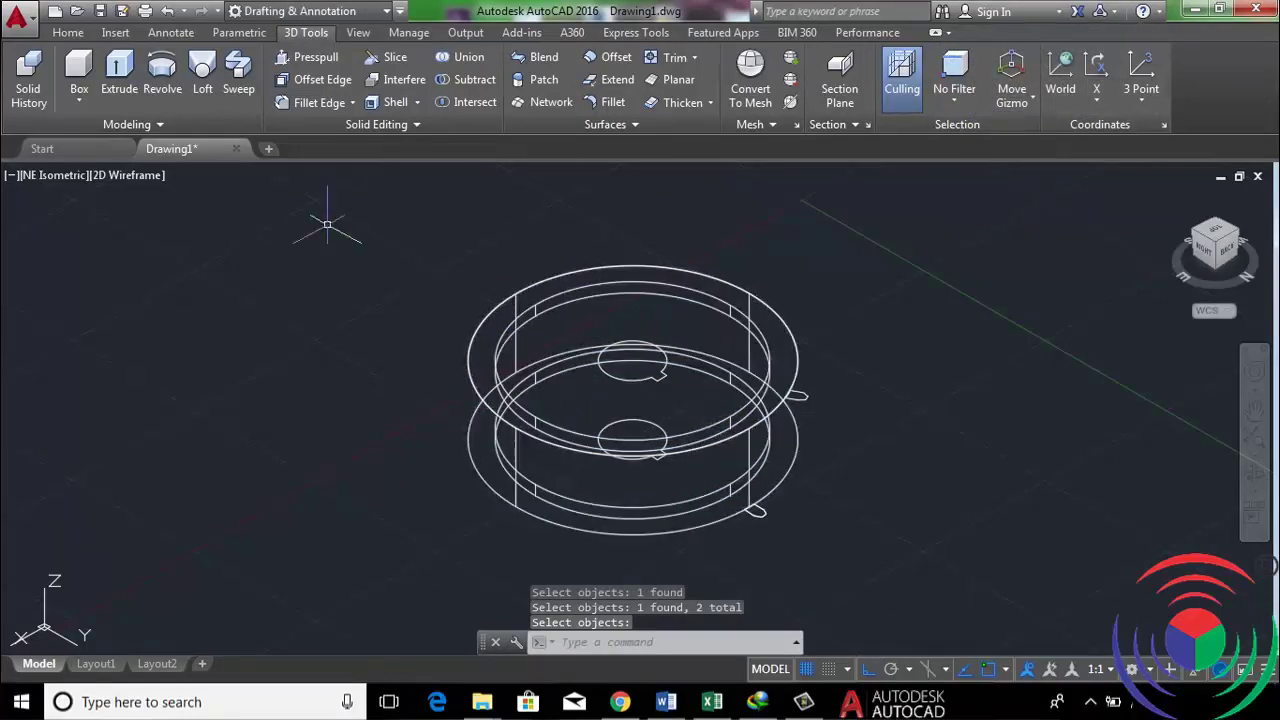
Switch the visual style from 2D Wireframe to Shaded and orbit slightly to view the wheel
click(115, 183)
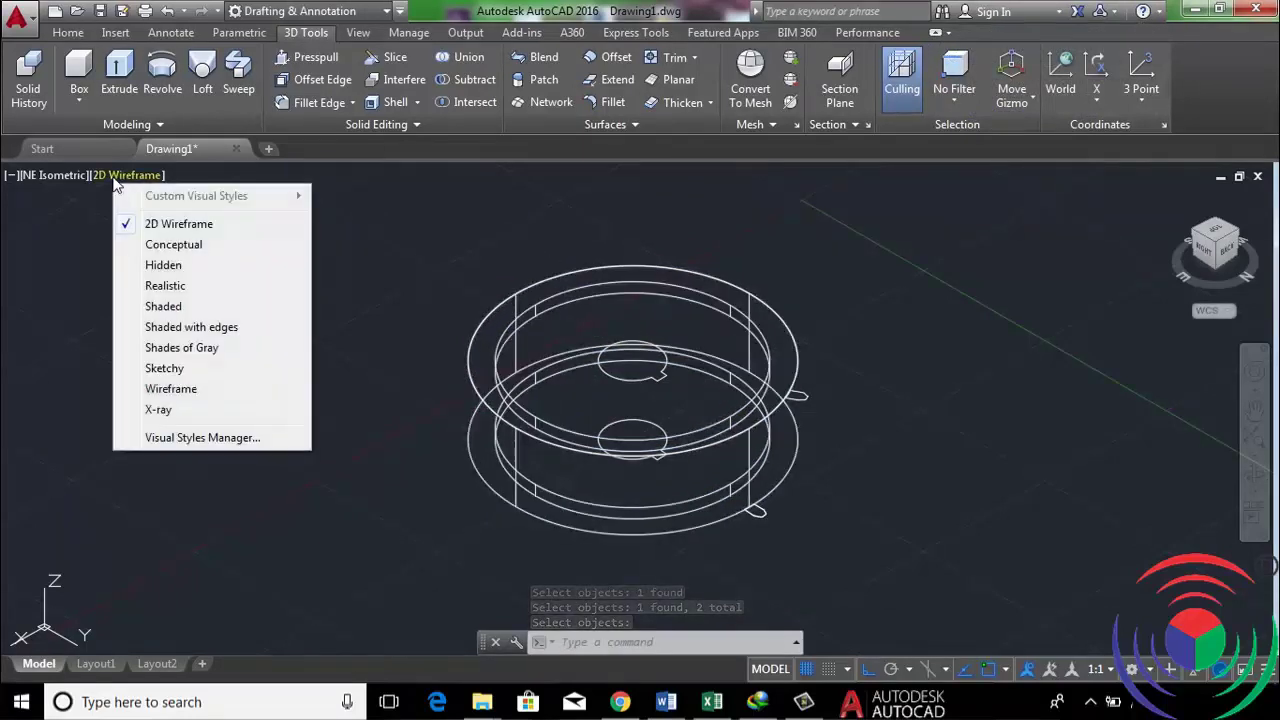
click(218, 314)
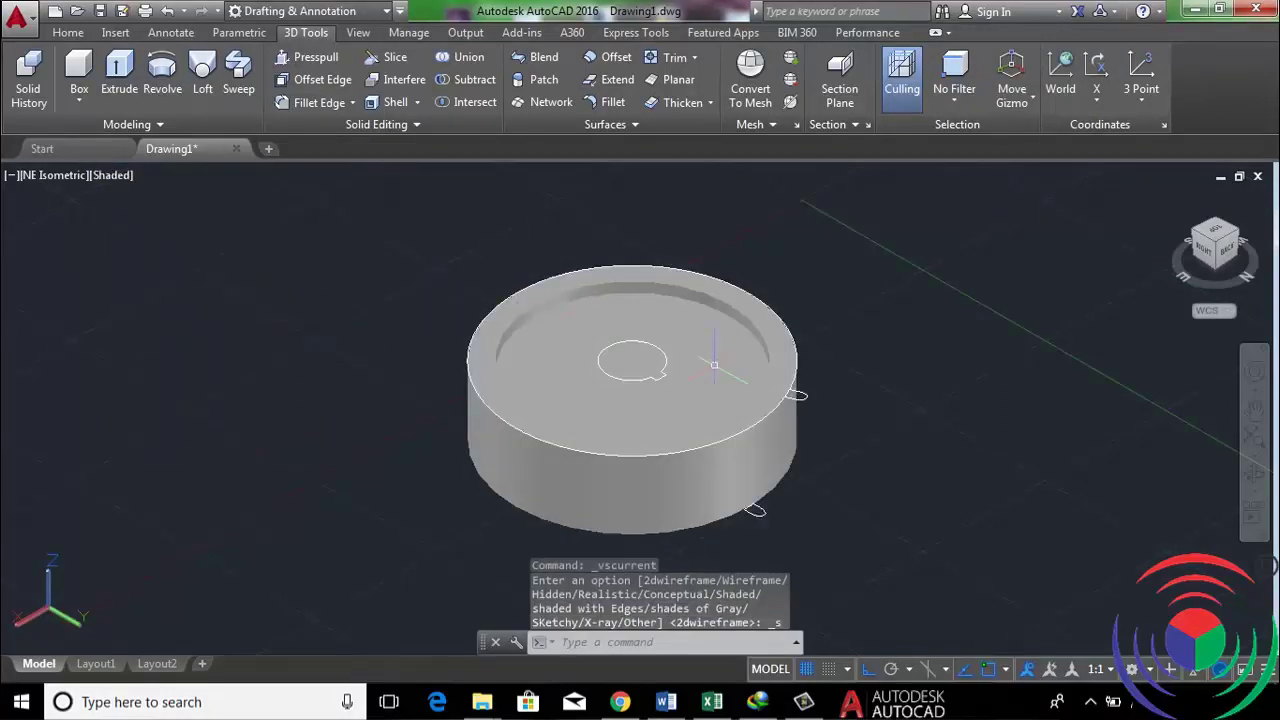
click(1255, 479)
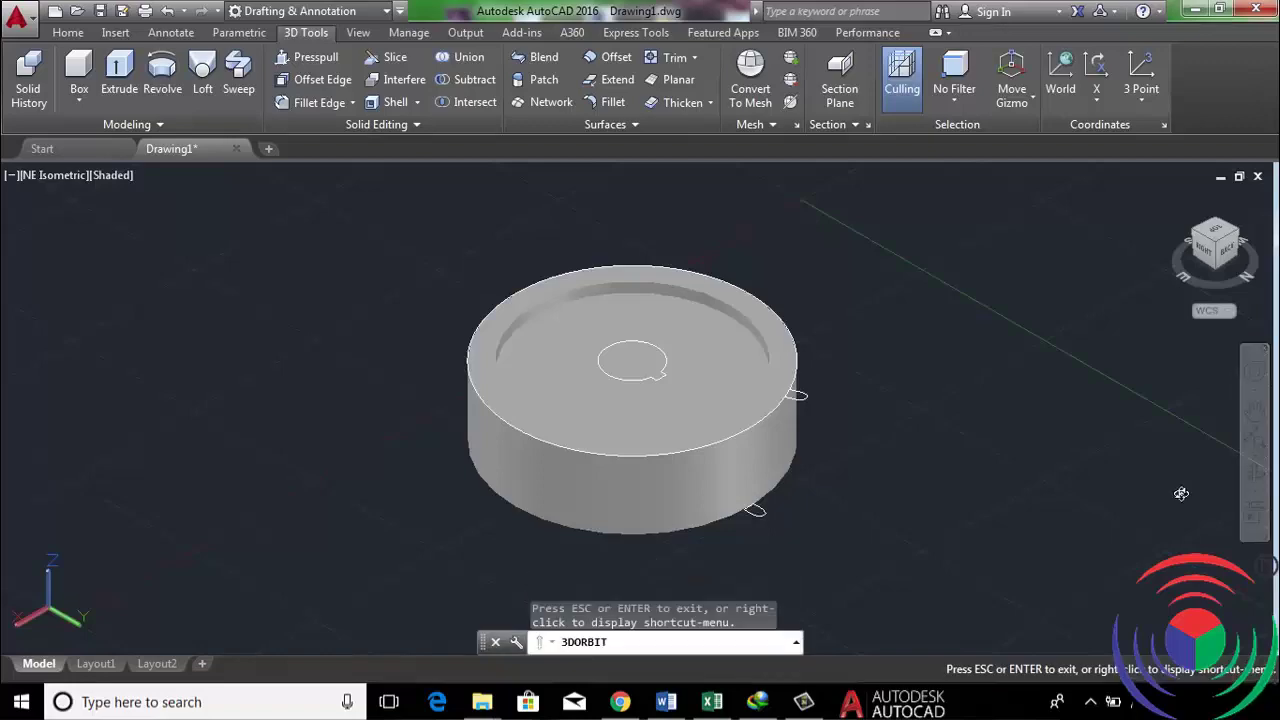
mouse_move(903, 477)
mouse_down()
mouse_move(838, 367)
mouse_move(817, 380)
mouse_move(886, 466)
mouse_move(977, 534)
mouse_move(864, 509)
mouse_move(900, 523)
mouse_move(946, 486)
mouse_move(912, 464)
mouse_up()
scroll(686, 372, up, 1)
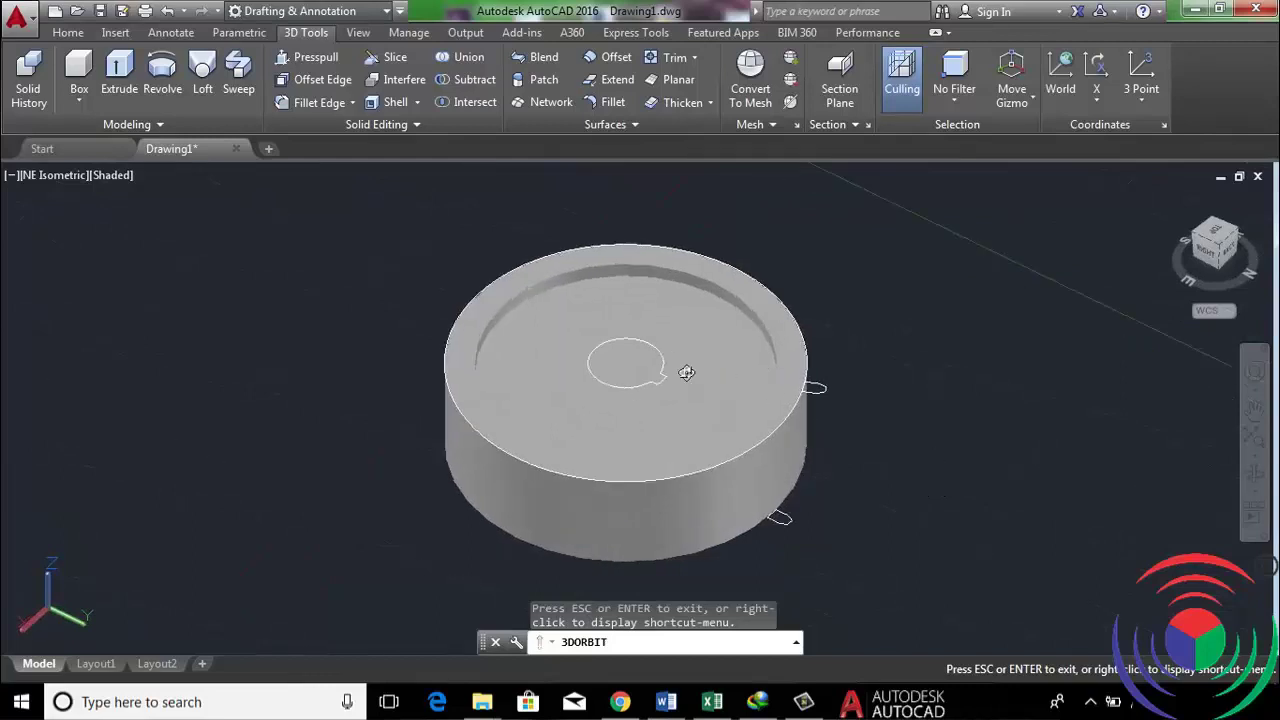
right_click(935, 251)
click(975, 268)
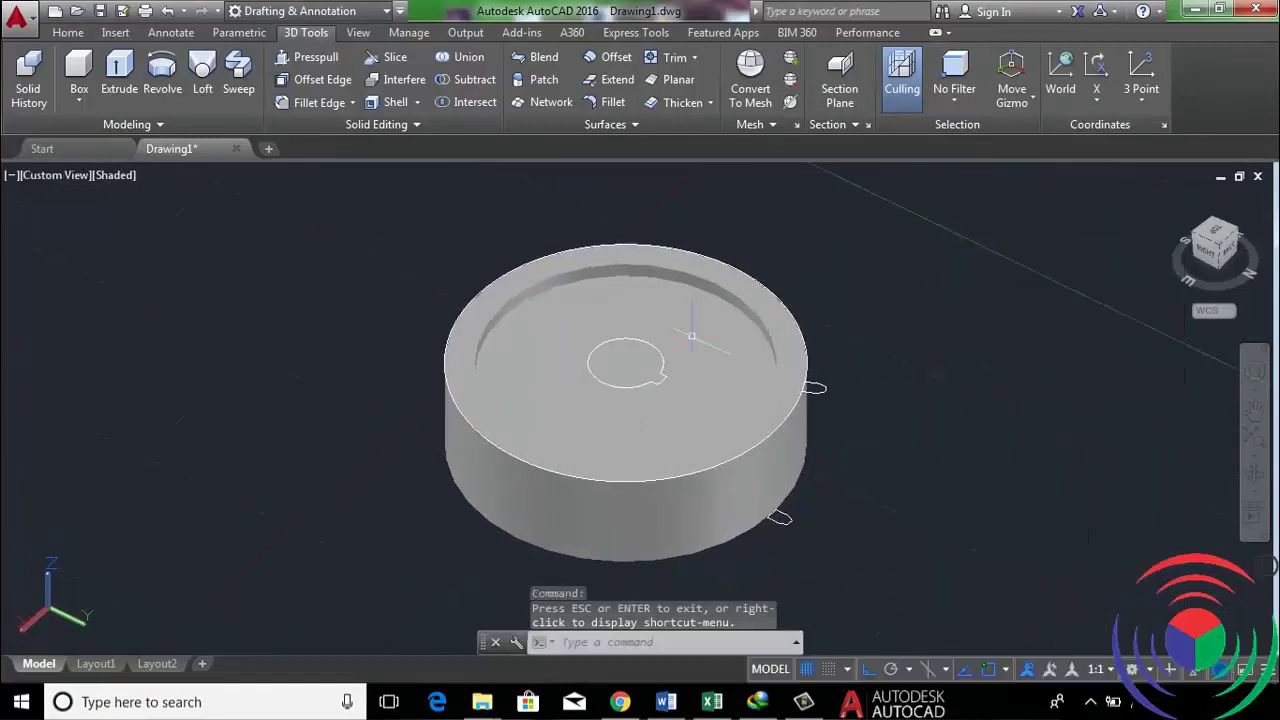
scroll(672, 383, up, 4)
scroll(672, 383, down, 3)
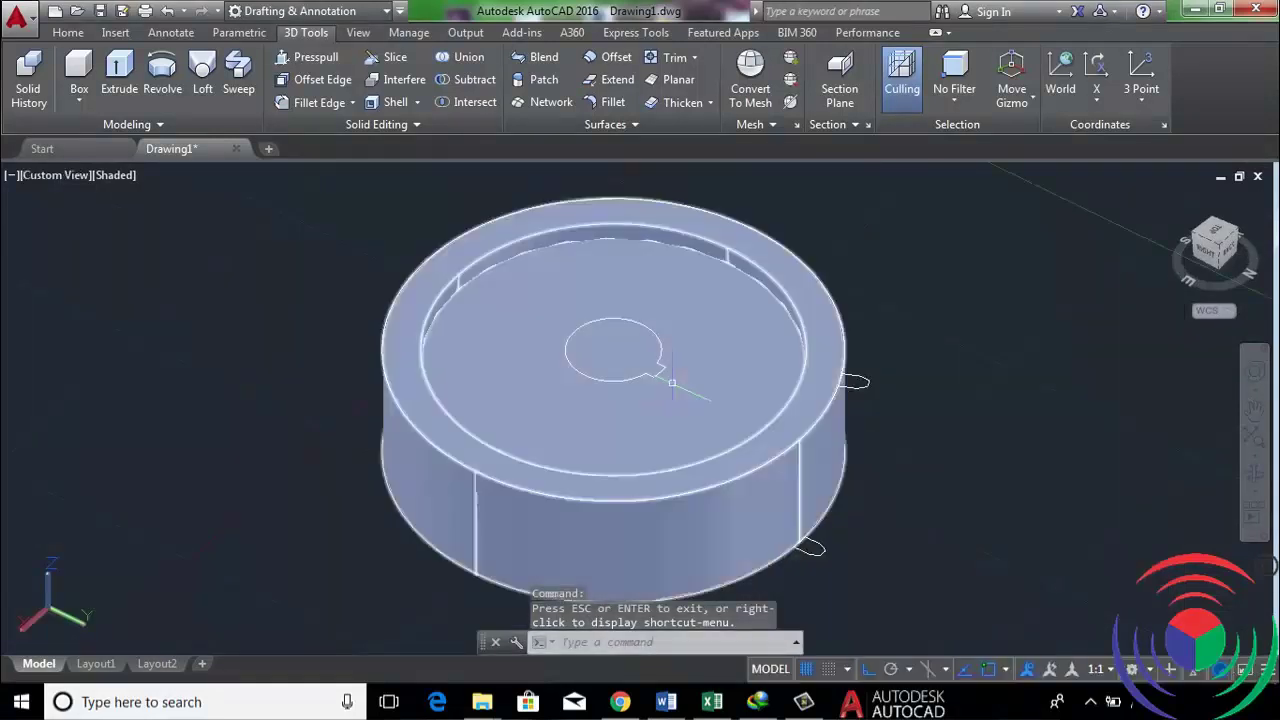
JOIN the bore circle and its keyway segments into one polyline, after restarting the command once
text(j)
key(Return)
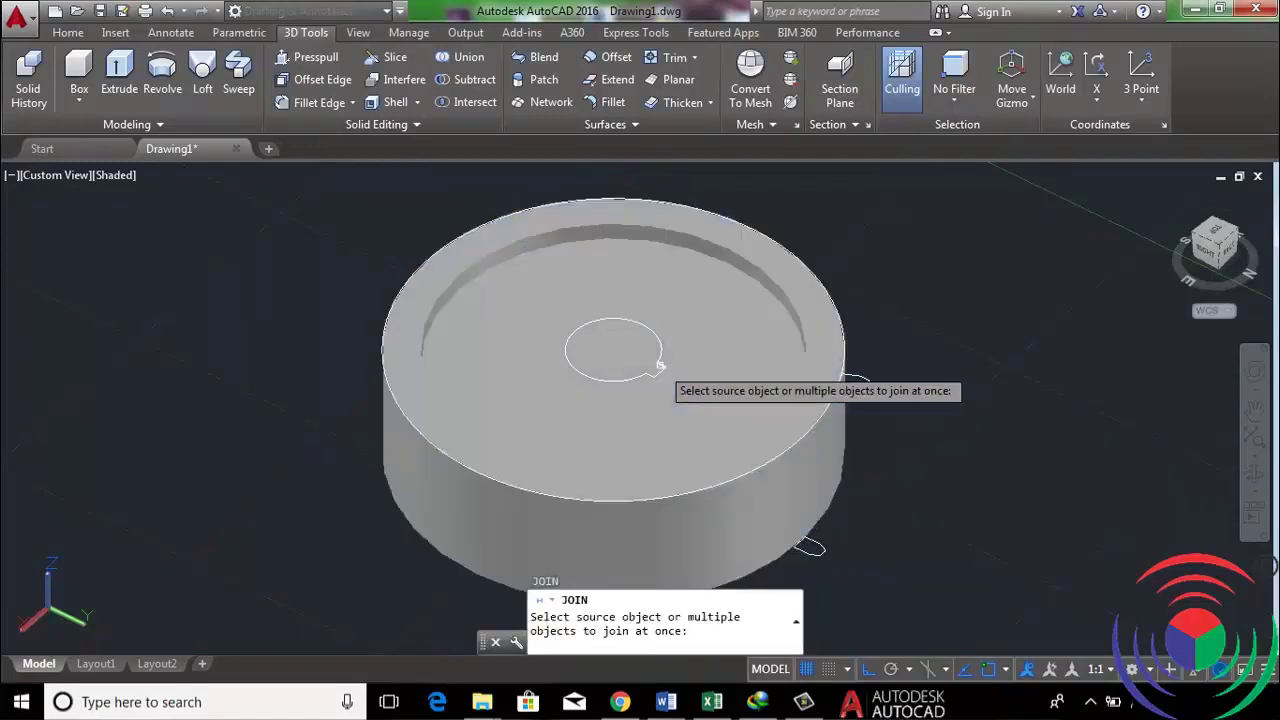
key(Escape)
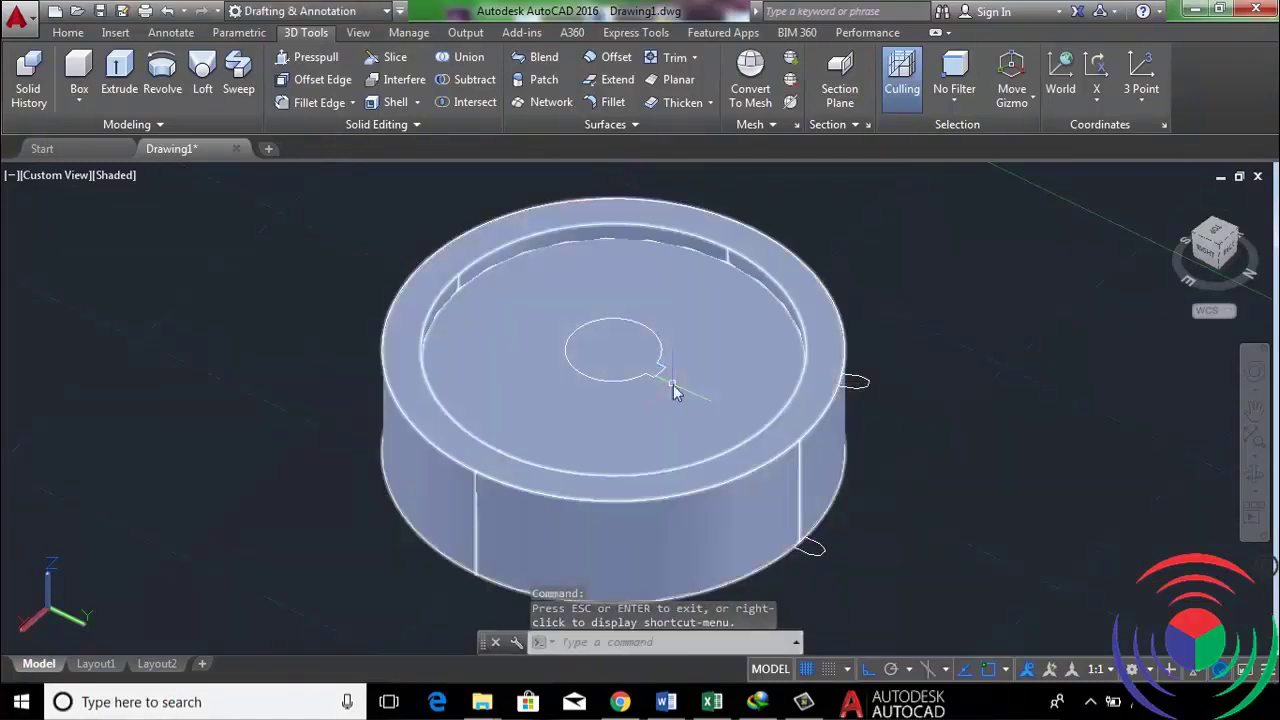
text(j)
key(Return)
click(660, 375)
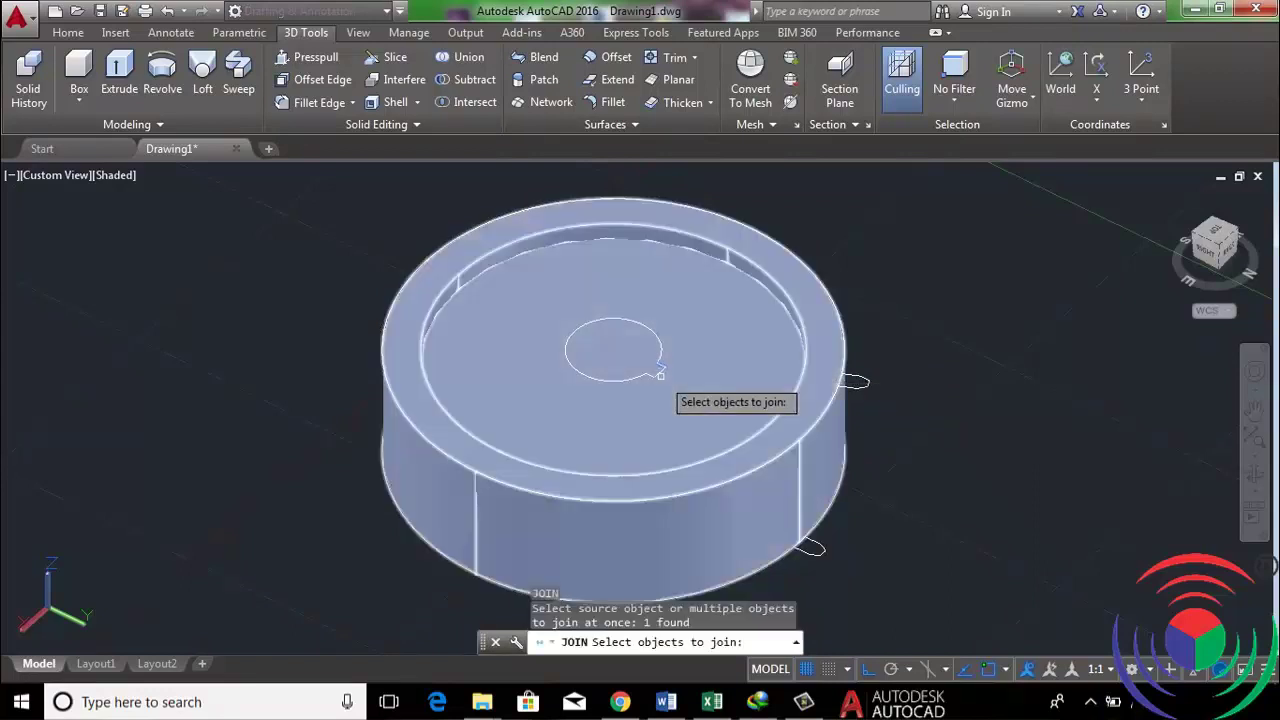
click(649, 375)
click(650, 374)
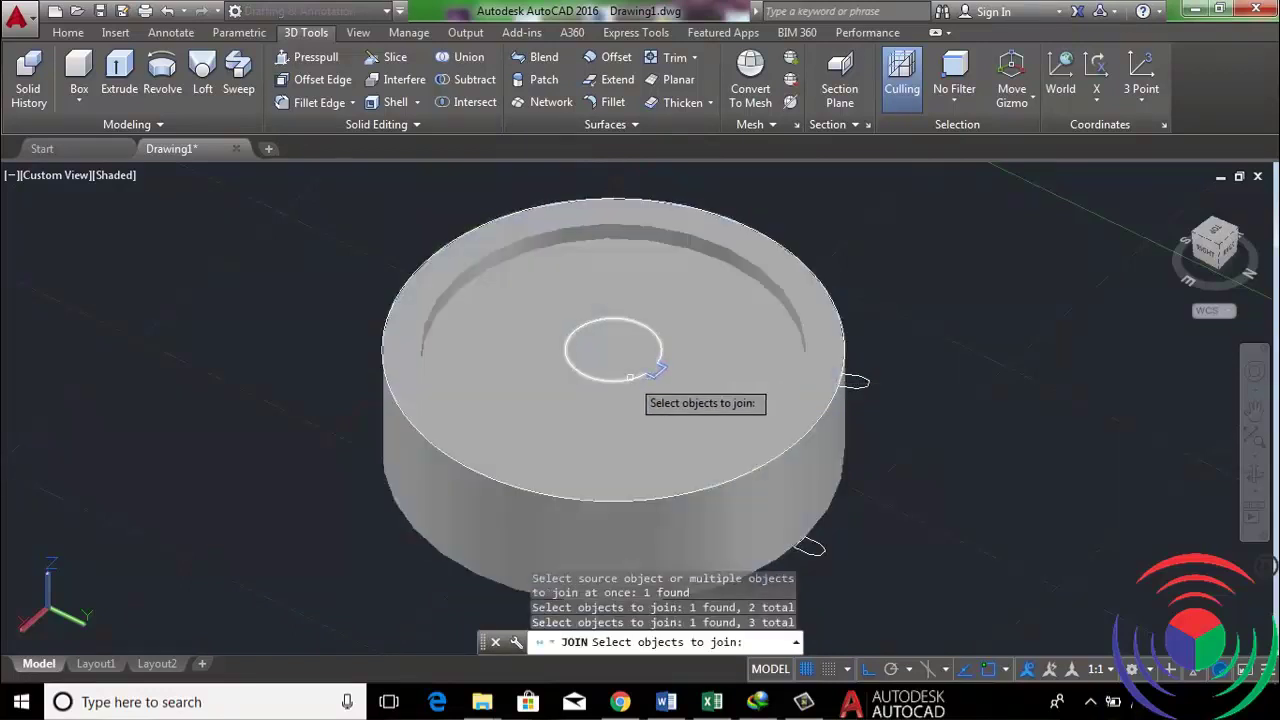
click(650, 375)
key(Return)
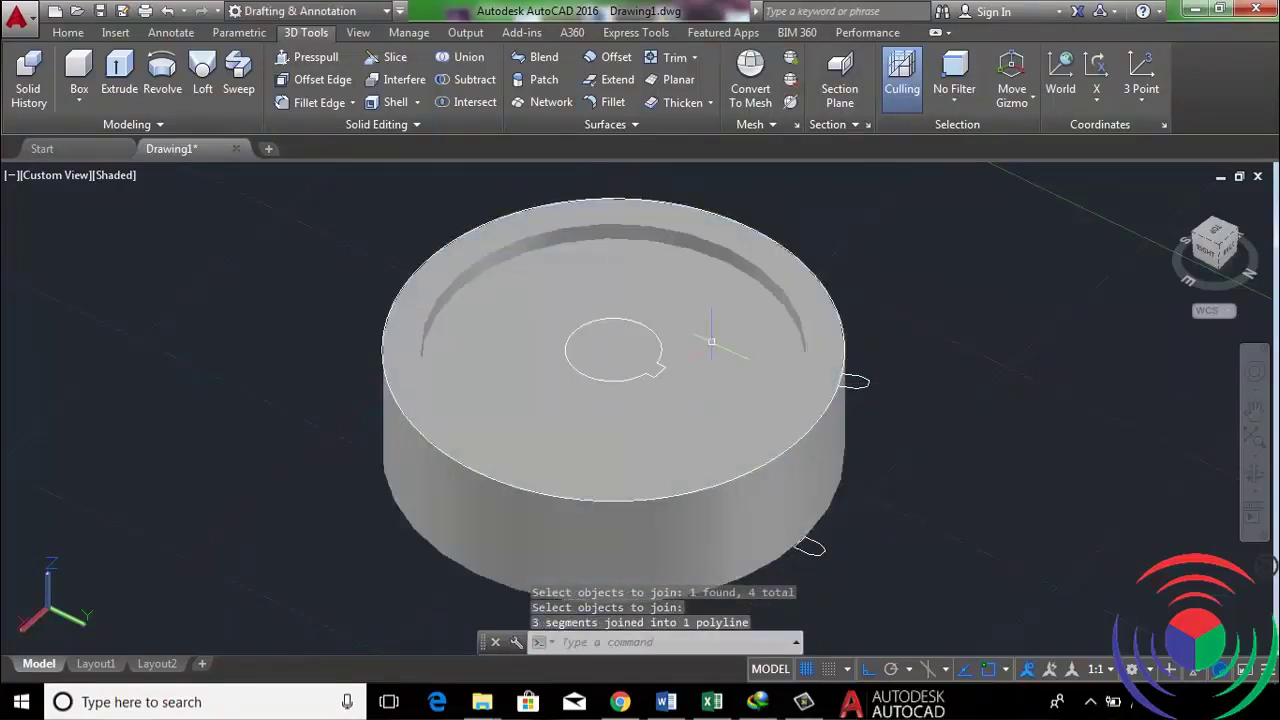
scroll(695, 383, down, 2)
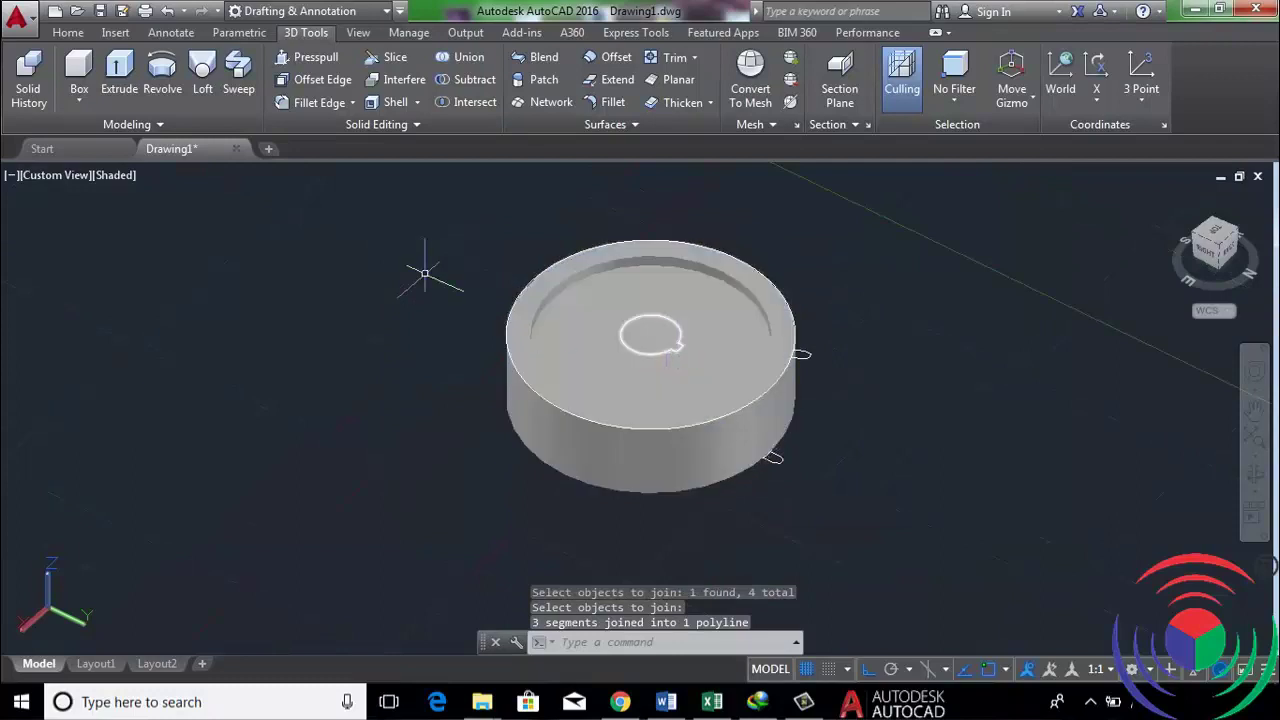
Extrude the joined keyed bore polyline downward through the full wheel height
click(119, 78)
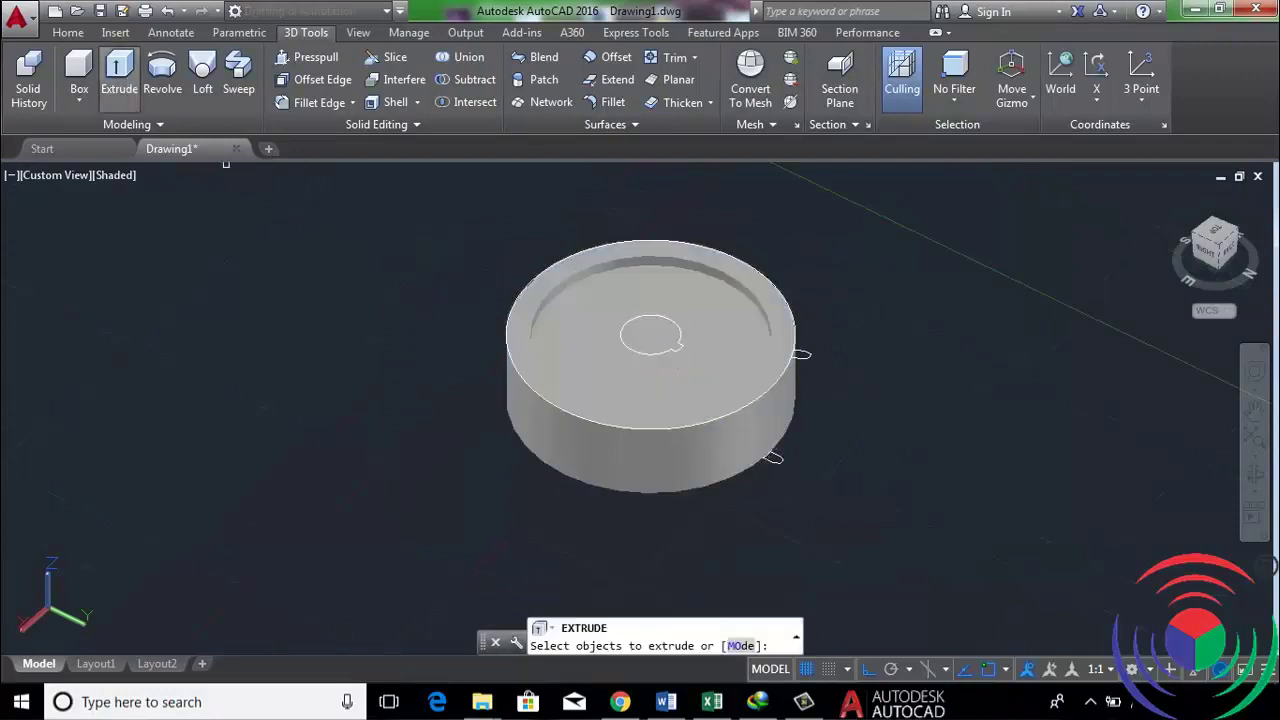
click(639, 352)
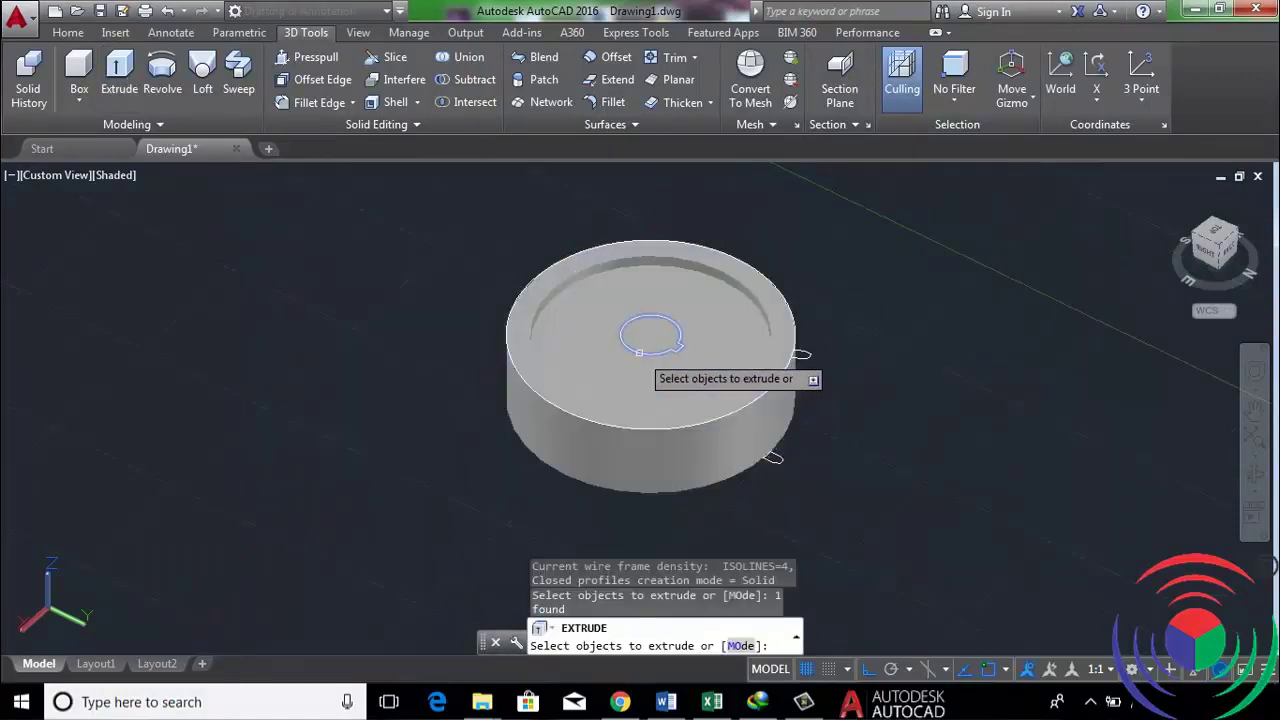
key(Return)
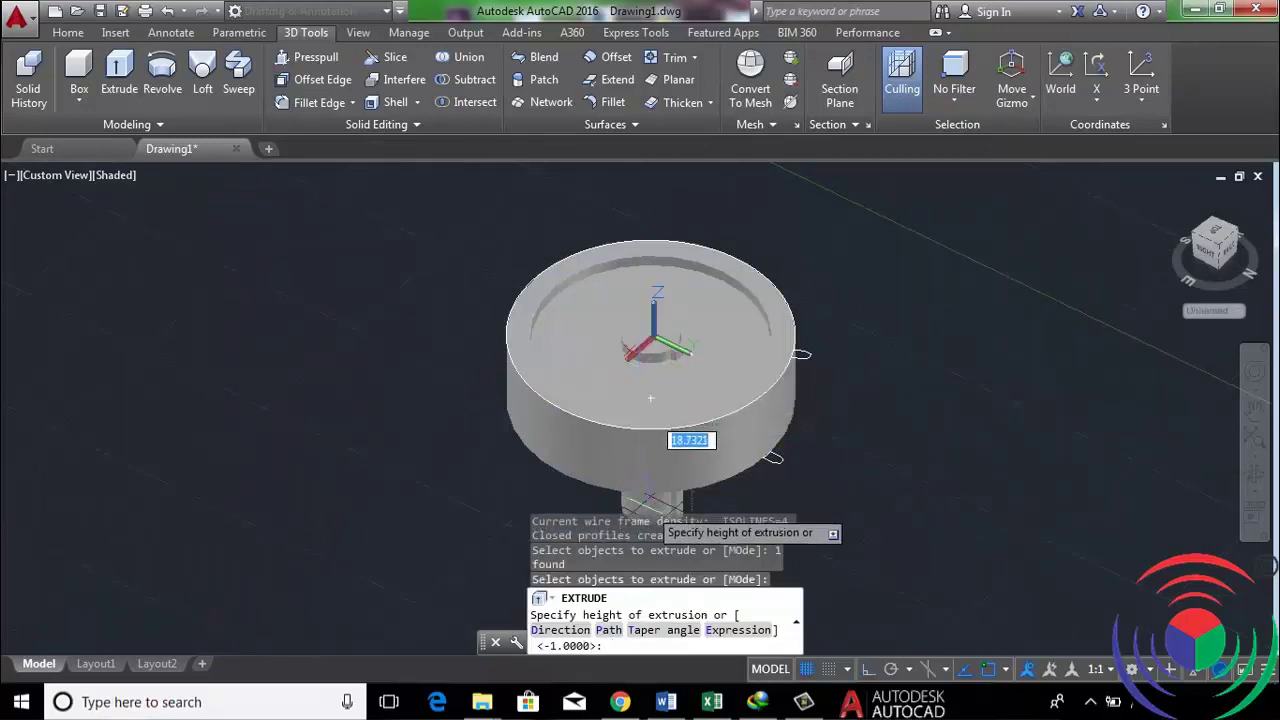
click(653, 498)
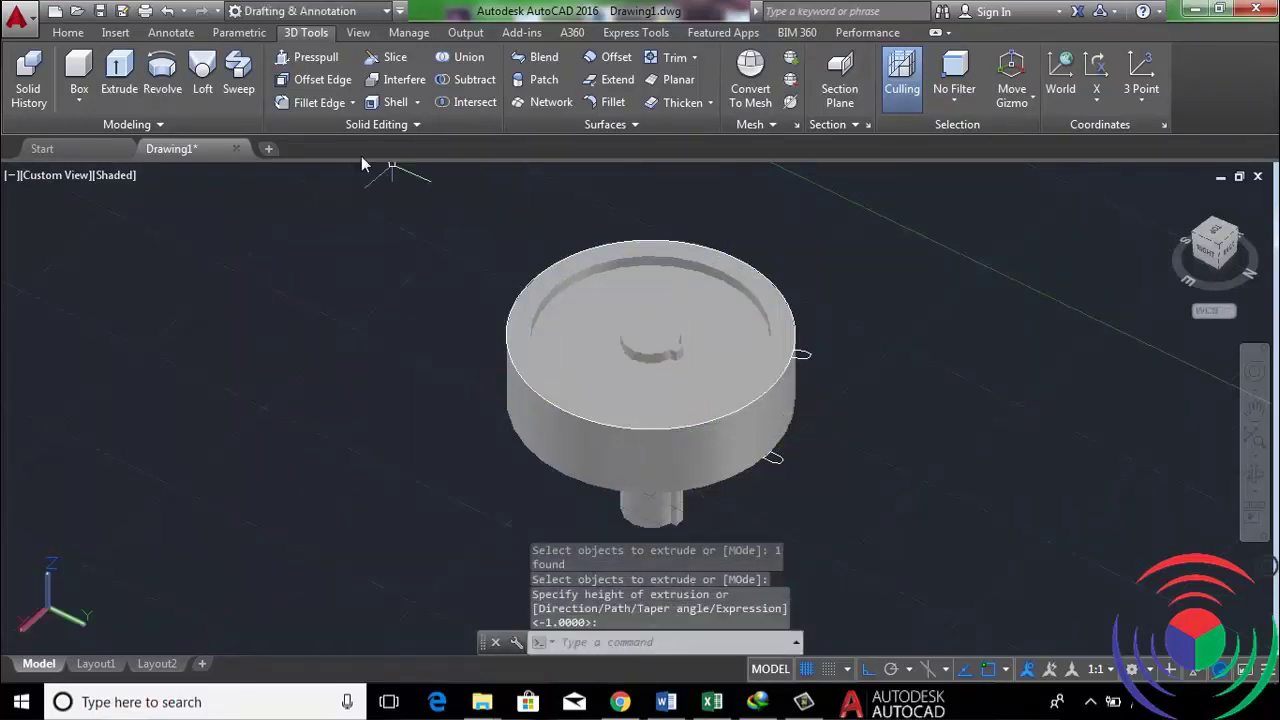
Subtract the keyed shaft solid from the wheel disc, leaving a keyed bore through the centre
click(441, 87)
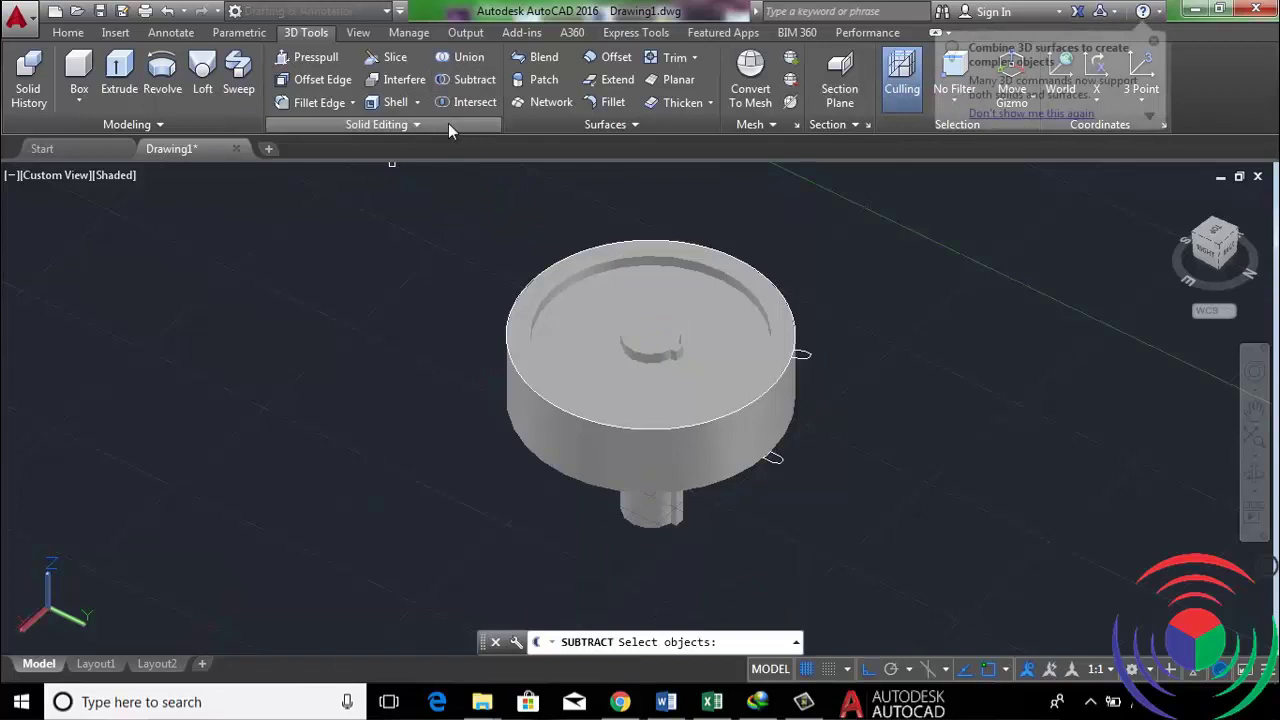
click(535, 291)
key(Return)
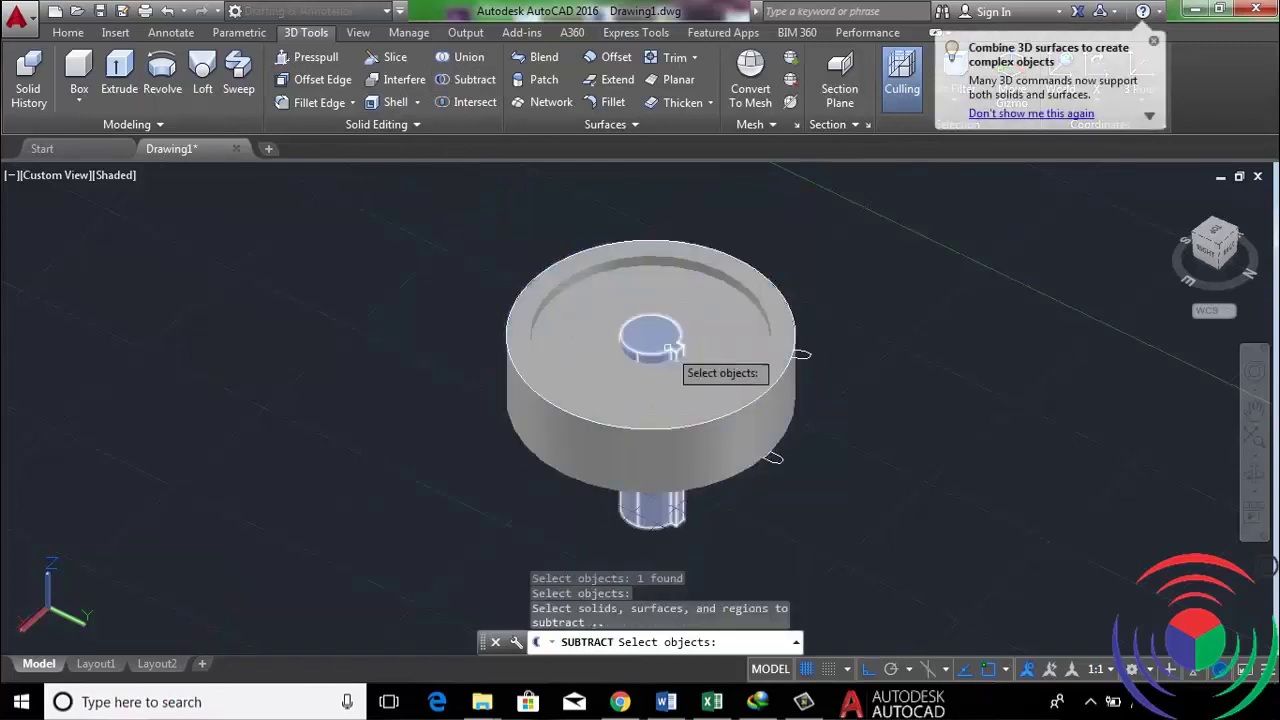
click(667, 348)
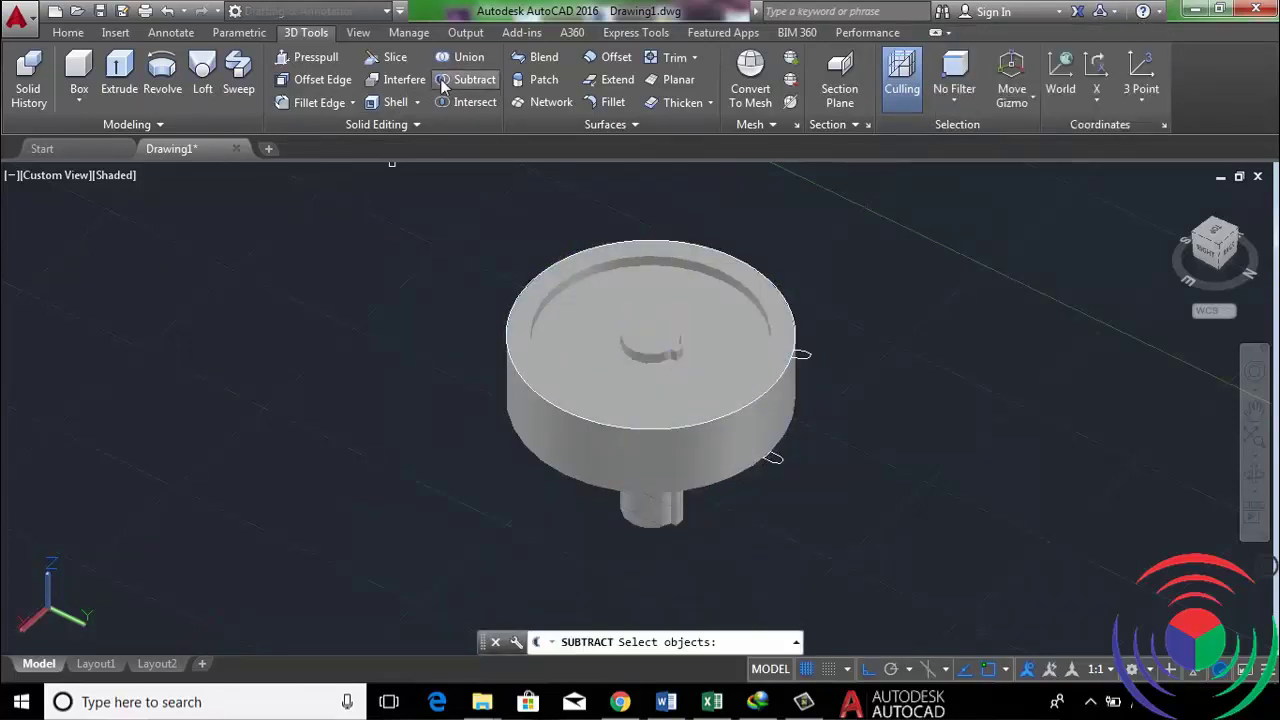
key(Return)
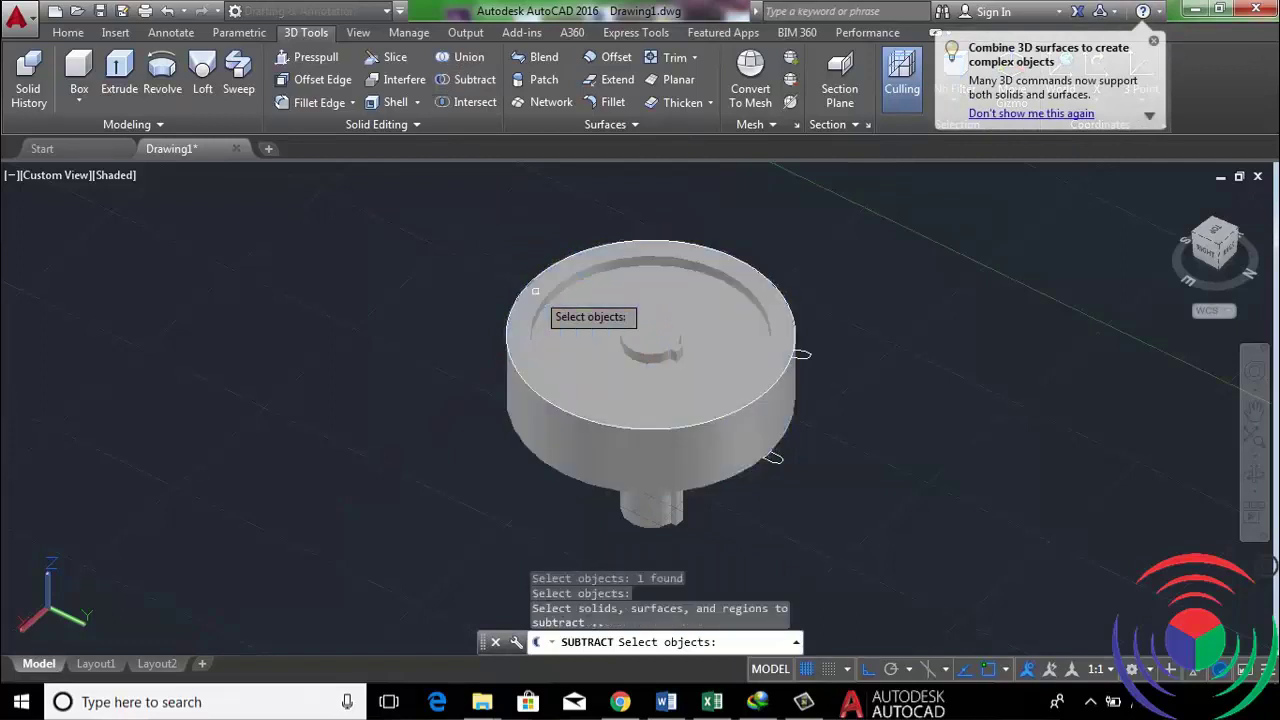
click(667, 348)
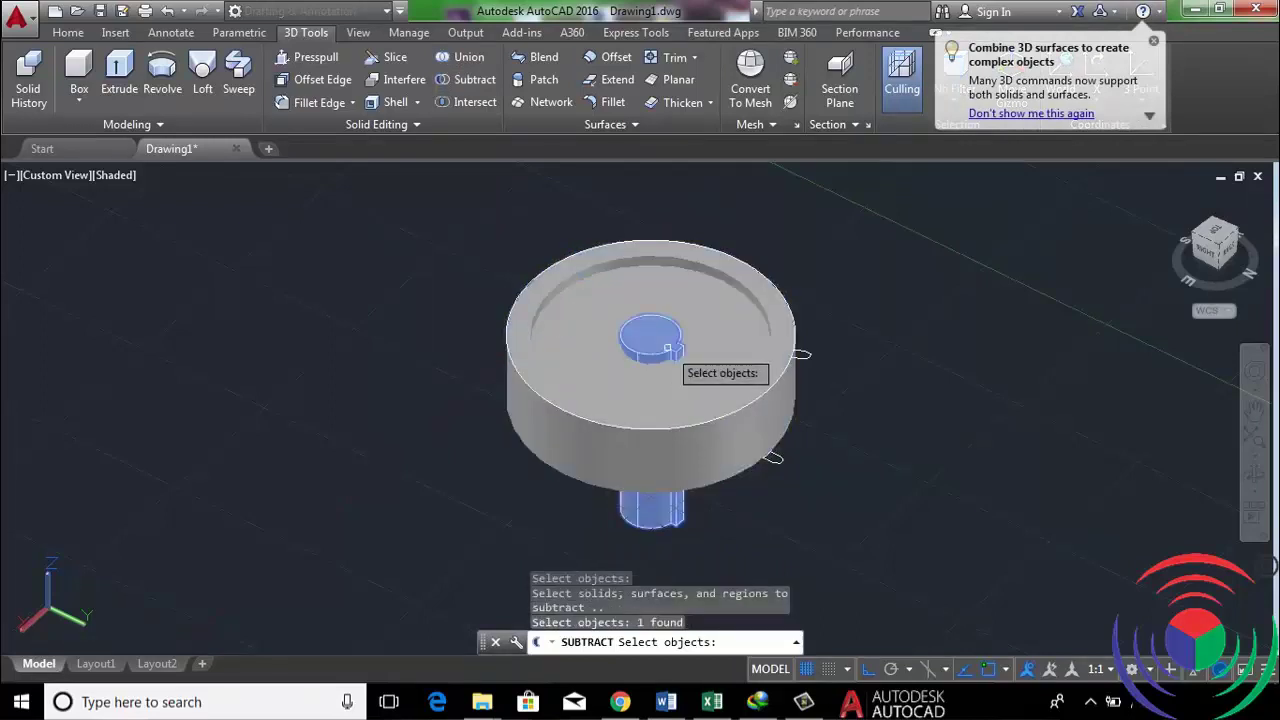
key(Return)
scroll(694, 343, up, 3)
scroll(694, 343, down, 2)
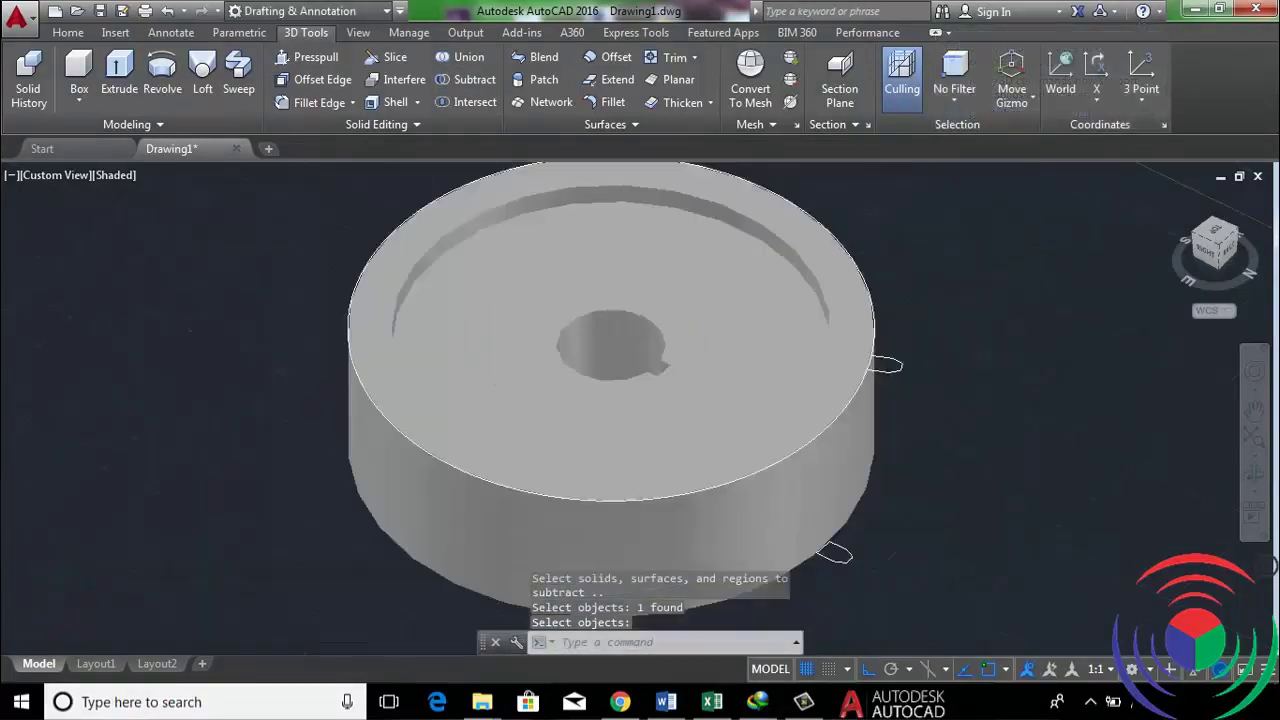
scroll(610, 332, down, 3)
scroll(536, 252, up, 4)
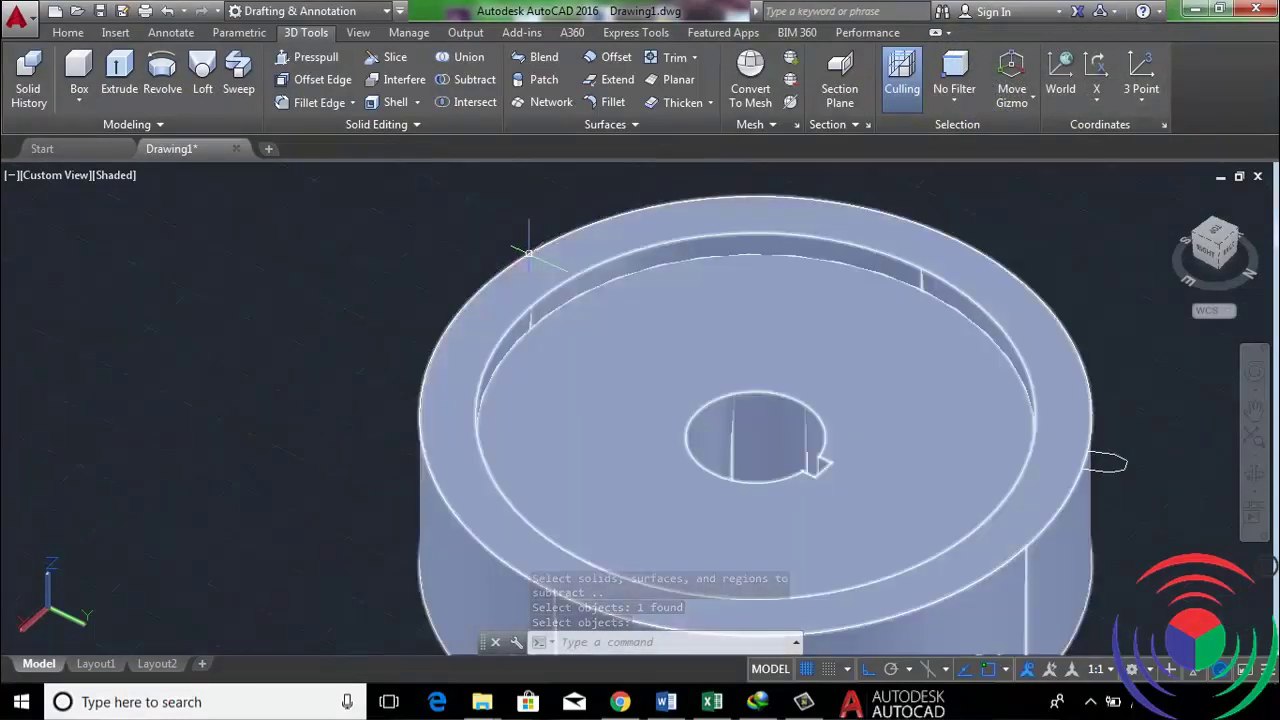
Erase the stray circle outline left on the wheel's top rim
click(527, 251)
text(E)
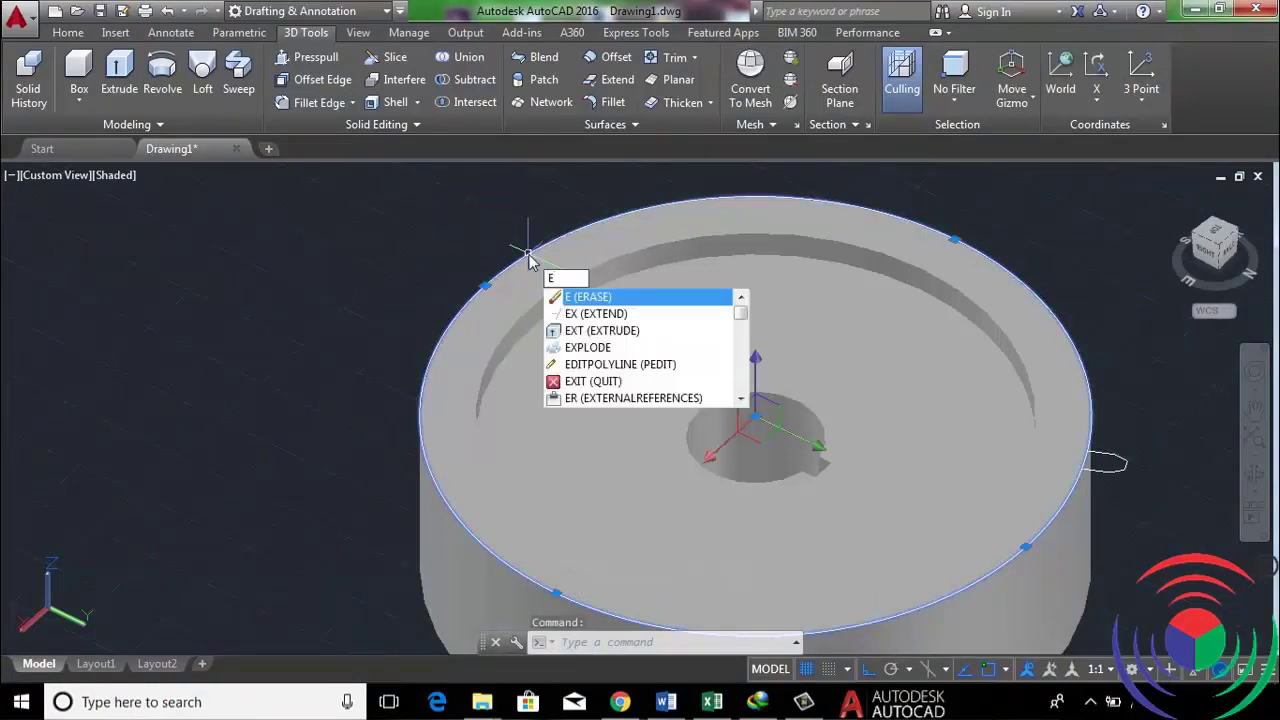
key(Return)
scroll(540, 235, down, 2)
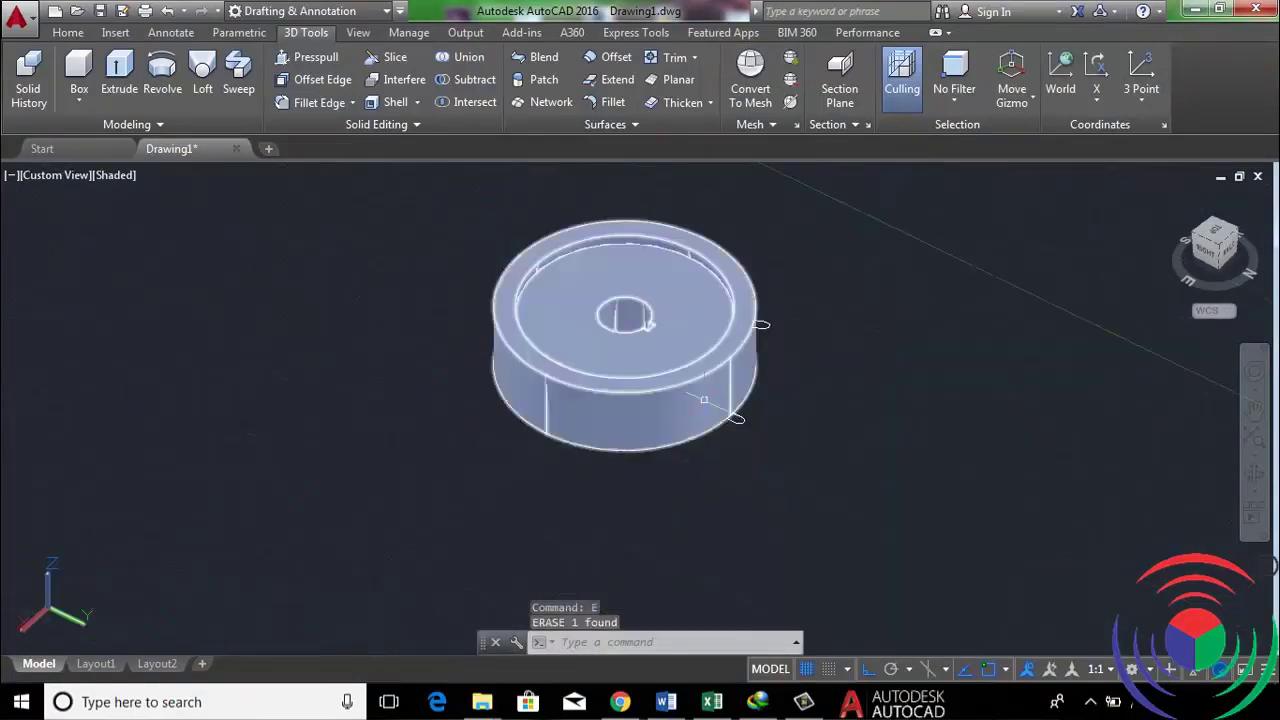
scroll(780, 325, up, 1)
scroll(790, 333, up, 2)
scroll(790, 333, down, 2)
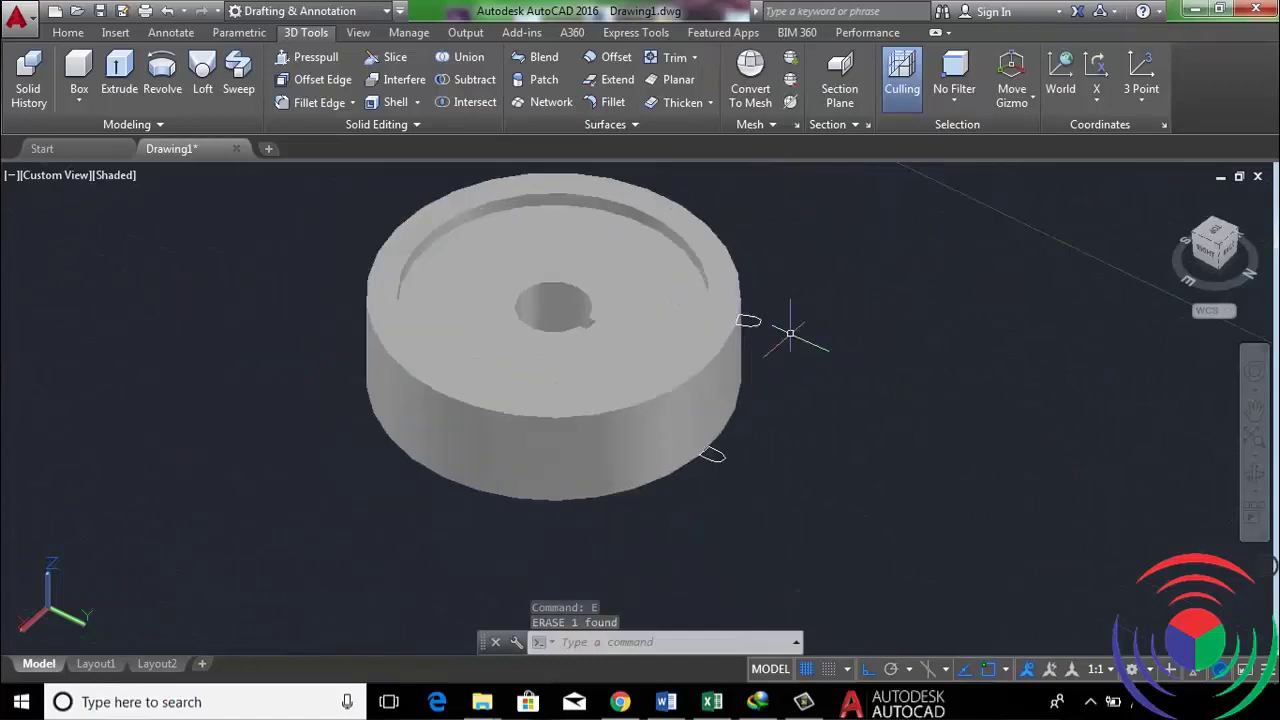
scroll(790, 333, up, 2)
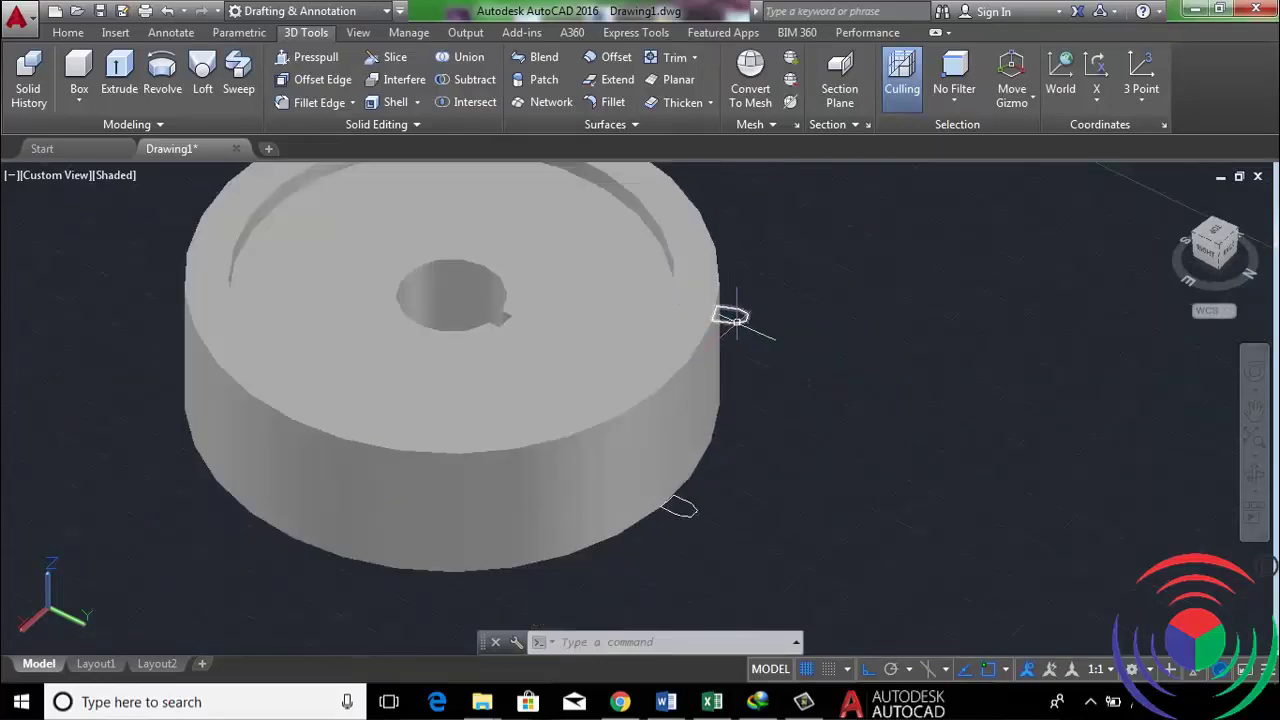
Loft a solid tooth from the lower to the twisted upper tooth profile using Cross sections only
click(212, 88)
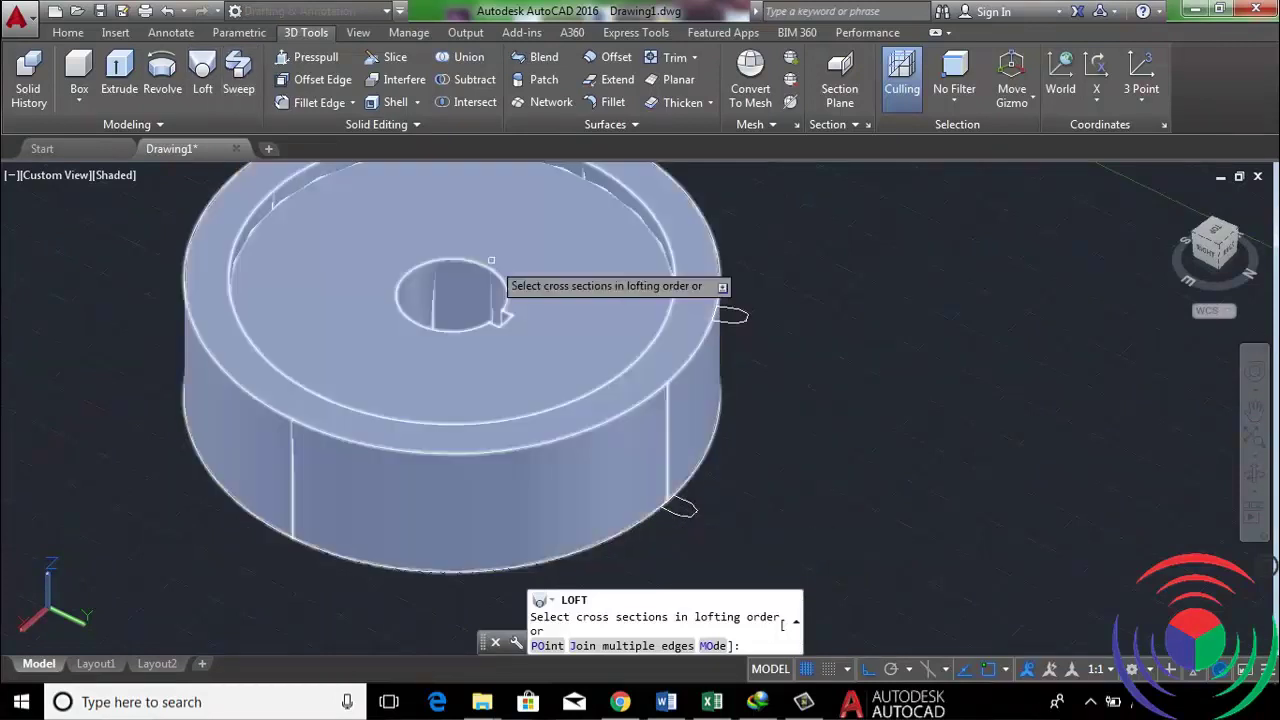
scroll(675, 511, up, 3)
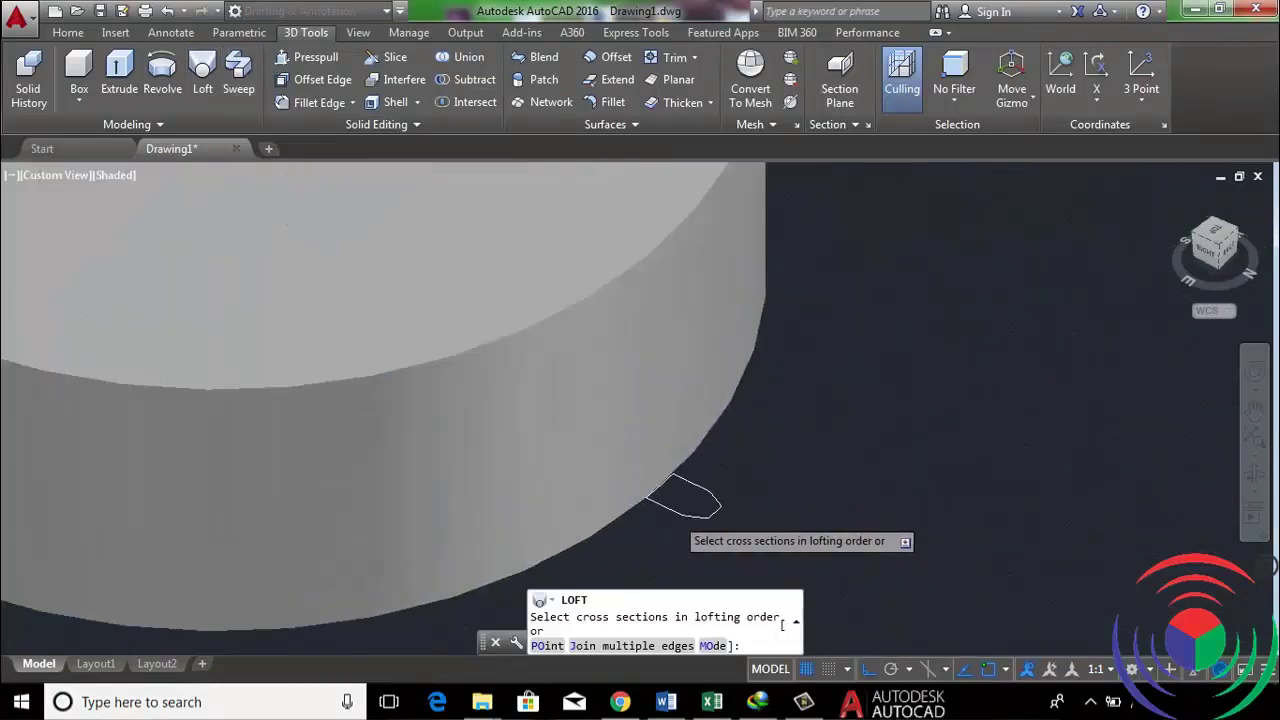
click(650, 494)
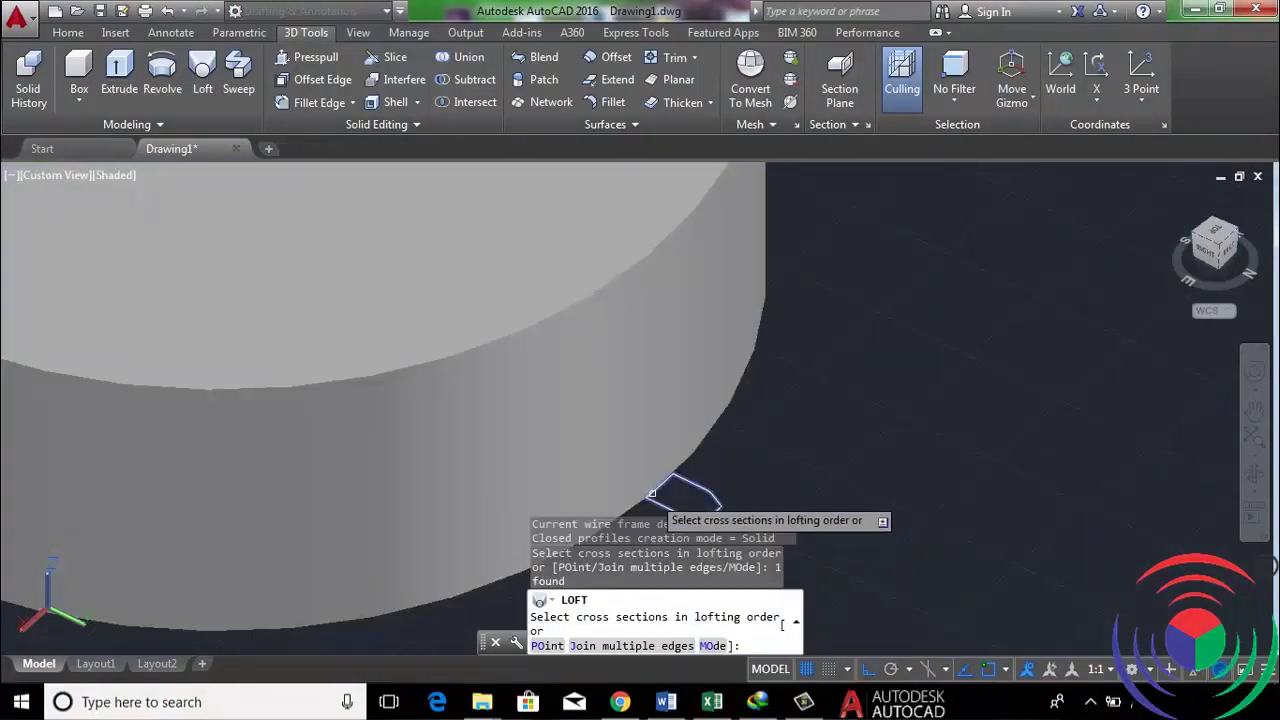
scroll(662, 490, down, 2)
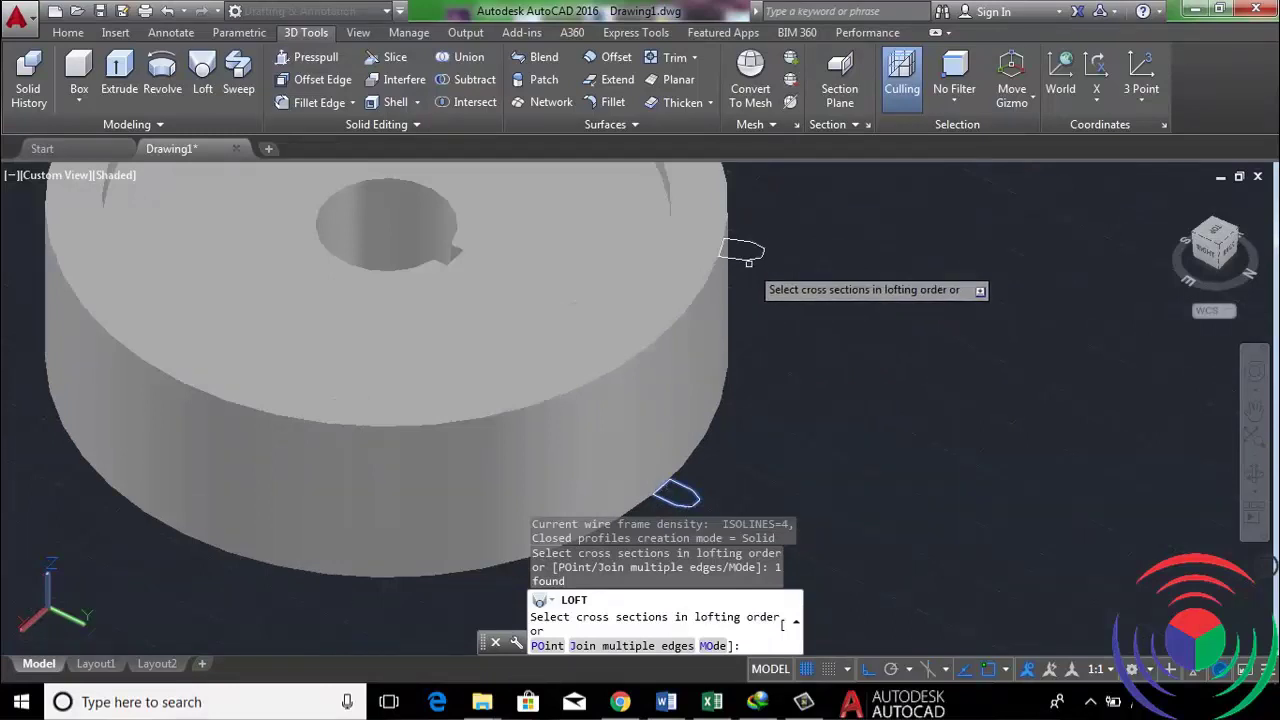
click(741, 250)
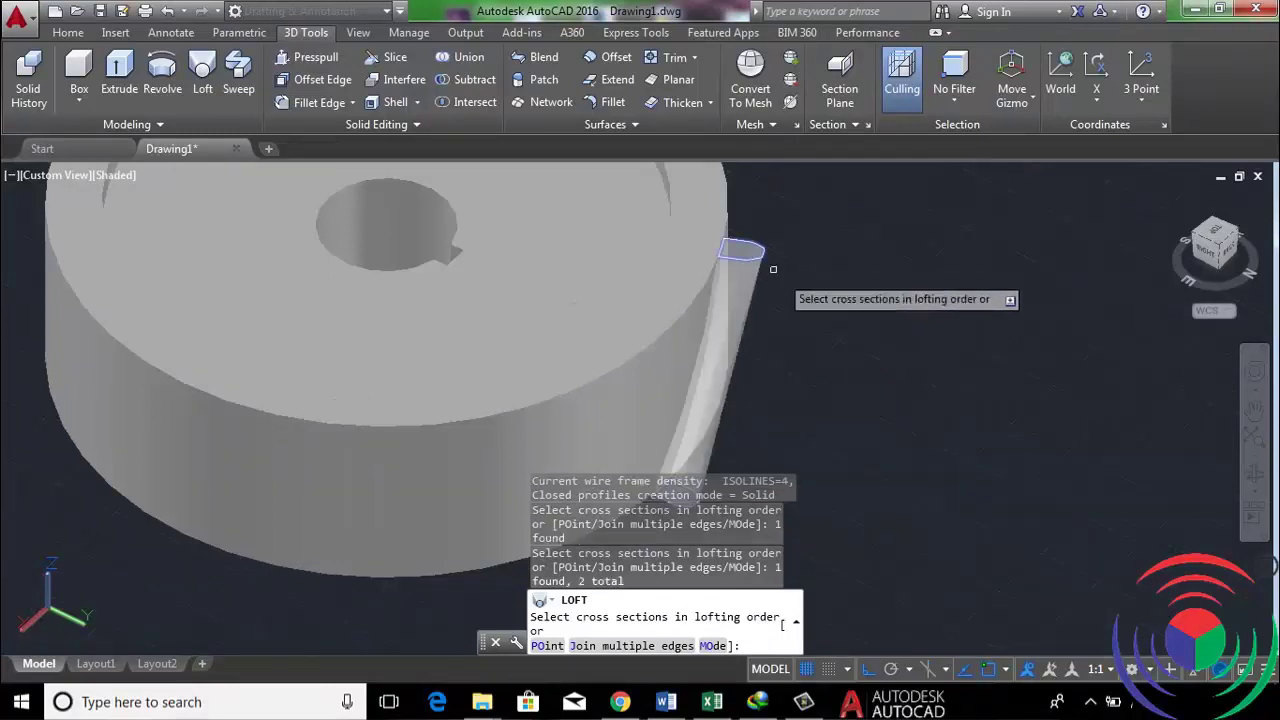
scroll(790, 282, down, 2)
scroll(814, 292, up, 1)
right_click(817, 296)
key(Escape)
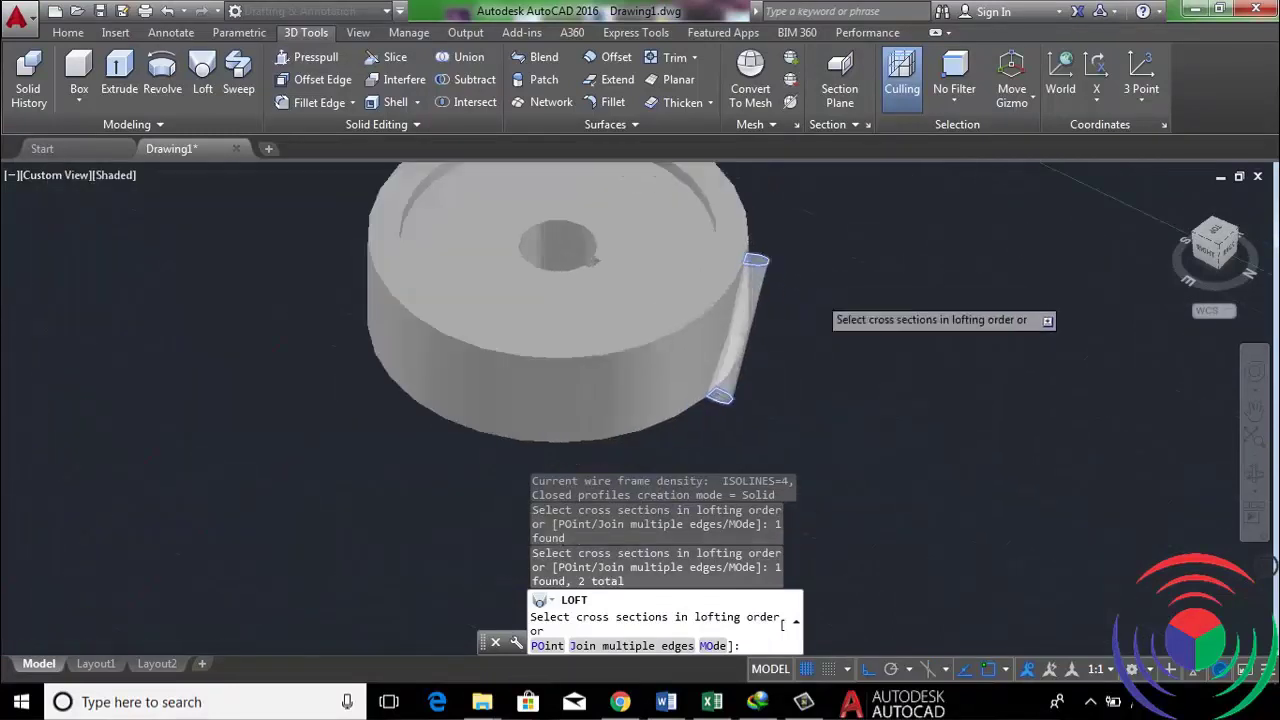
right_click(817, 296)
click(853, 311)
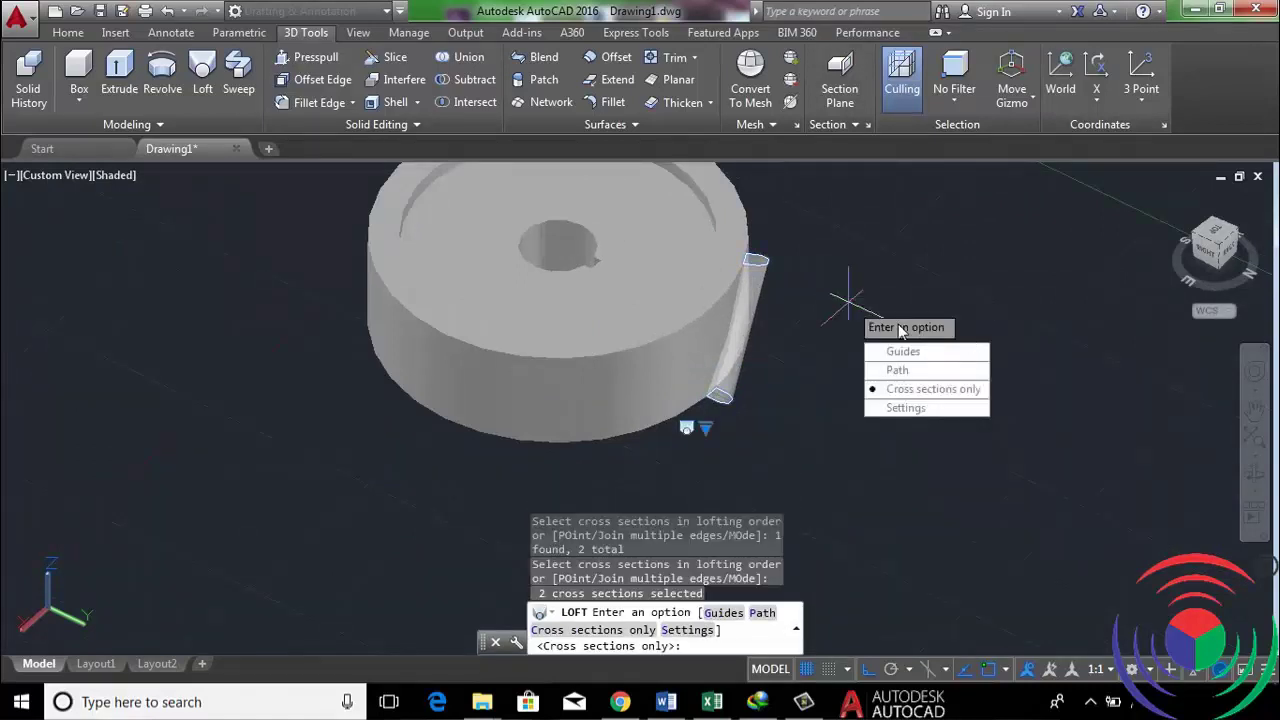
click(931, 395)
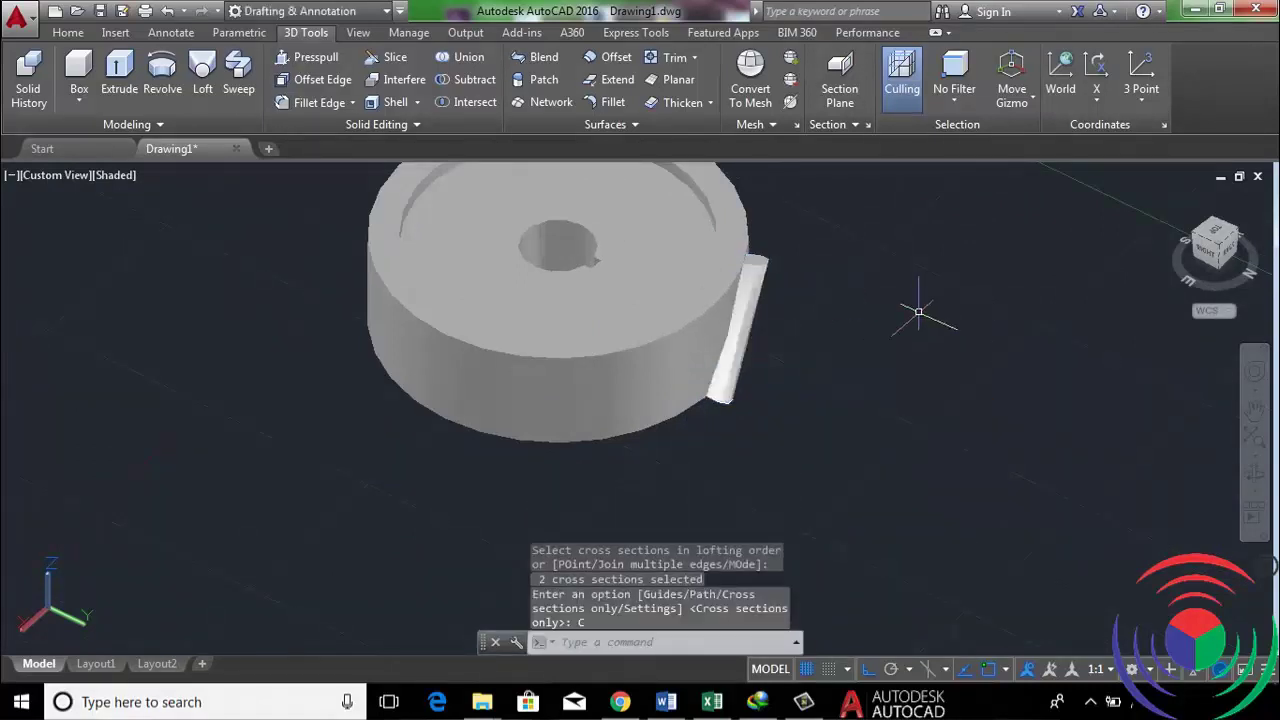
Orbit freely around the wheel to inspect the new lofted tooth, then exit orbit
click(1255, 486)
mouse_move(908, 321)
mouse_down()
mouse_move(771, 309)
mouse_move(766, 274)
mouse_move(686, 277)
mouse_move(563, 306)
mouse_move(551, 320)
mouse_move(637, 298)
mouse_move(563, 306)
mouse_move(546, 325)
mouse_move(560, 377)
mouse_move(654, 409)
mouse_move(910, 381)
mouse_move(957, 251)
mouse_move(889, 286)
mouse_move(863, 354)
mouse_move(808, 314)
mouse_move(697, 331)
mouse_move(755, 320)
mouse_up()
mouse_move(838, 343)
mouse_down()
mouse_move(849, 346)
mouse_move(773, 249)
mouse_up()
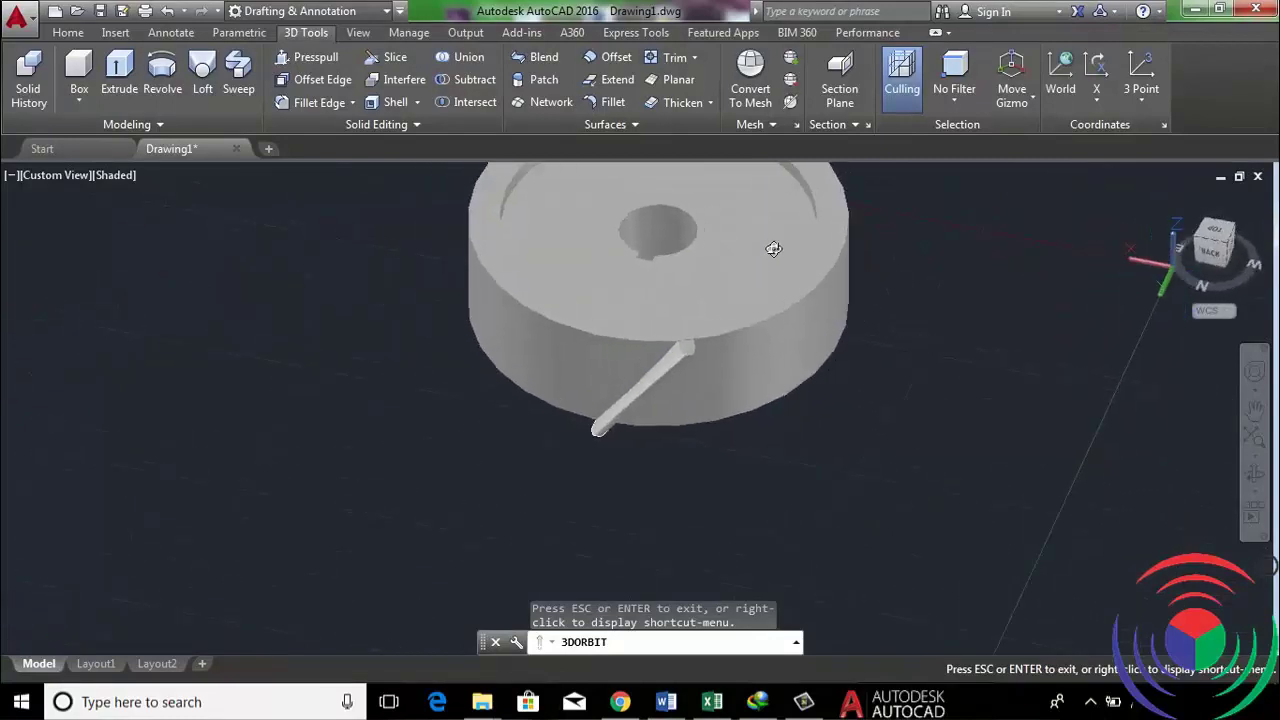
right_click(960, 285)
click(970, 292)
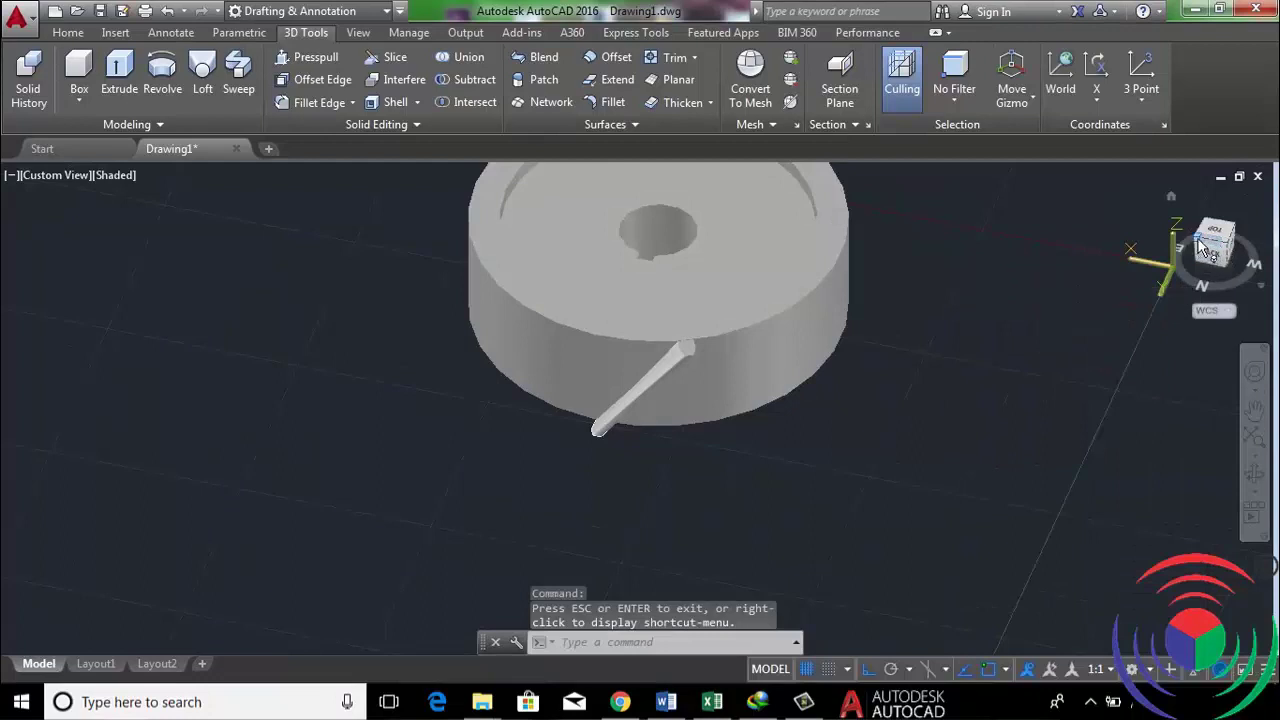
Settle on the southeast isometric view from the ViewCube, undoing a northeast detour
click(1203, 247)
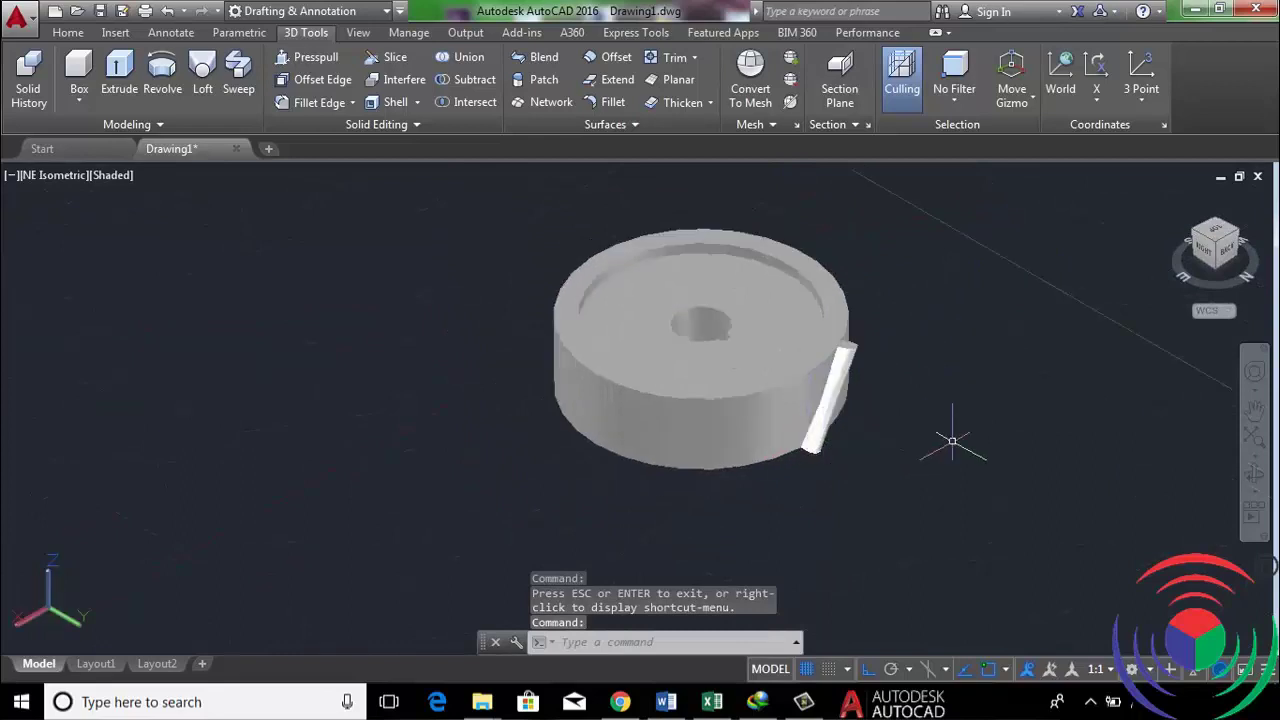
key(ctrl+z)
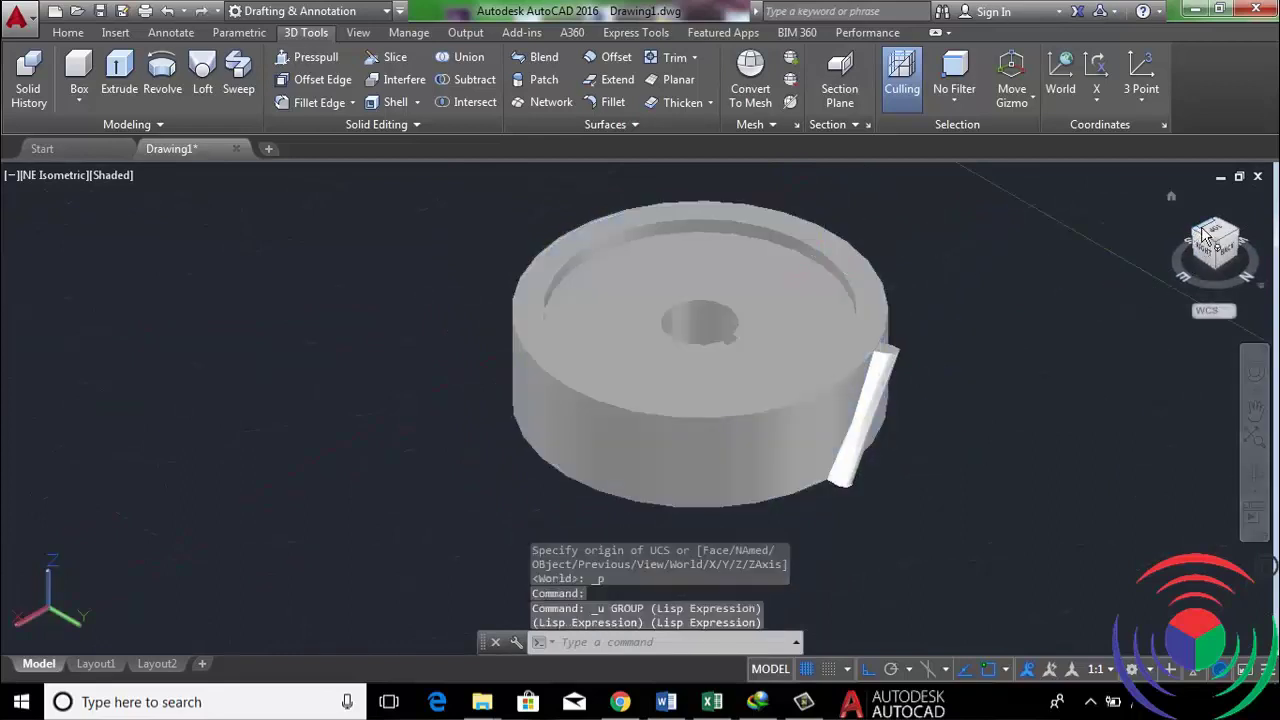
click(1200, 237)
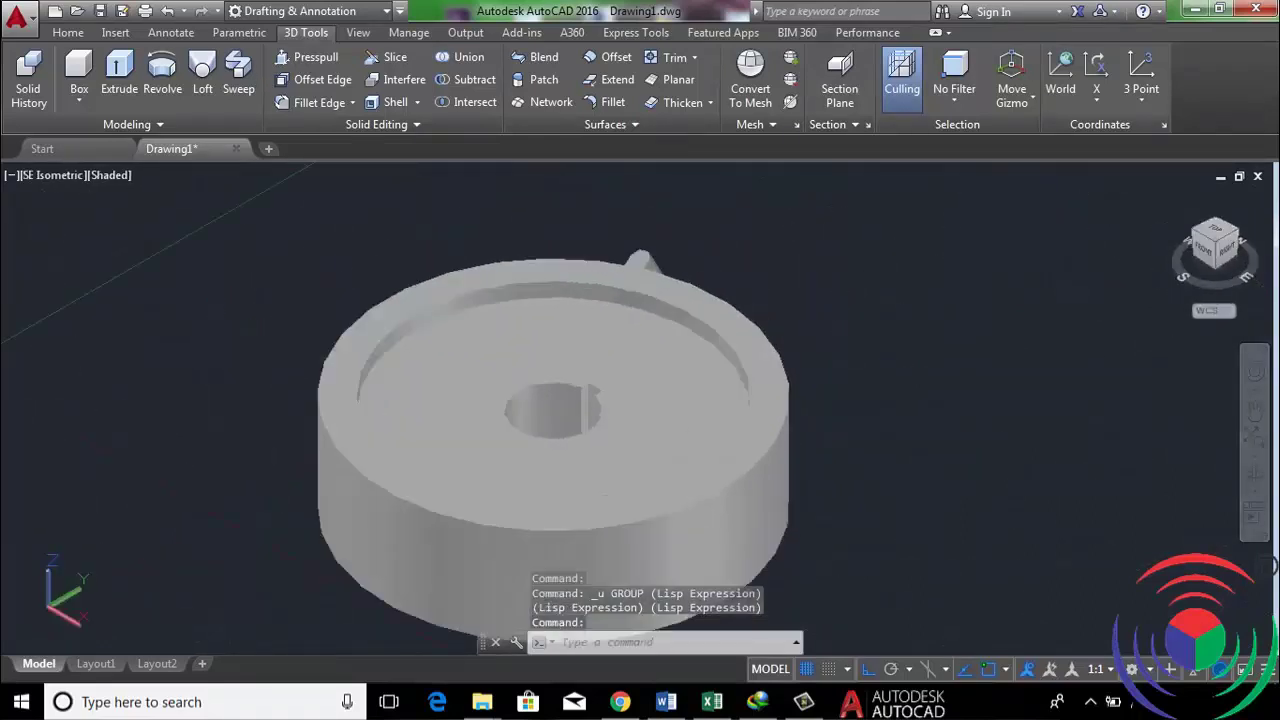
scroll(806, 322, up, 2)
scroll(806, 322, down, 3)
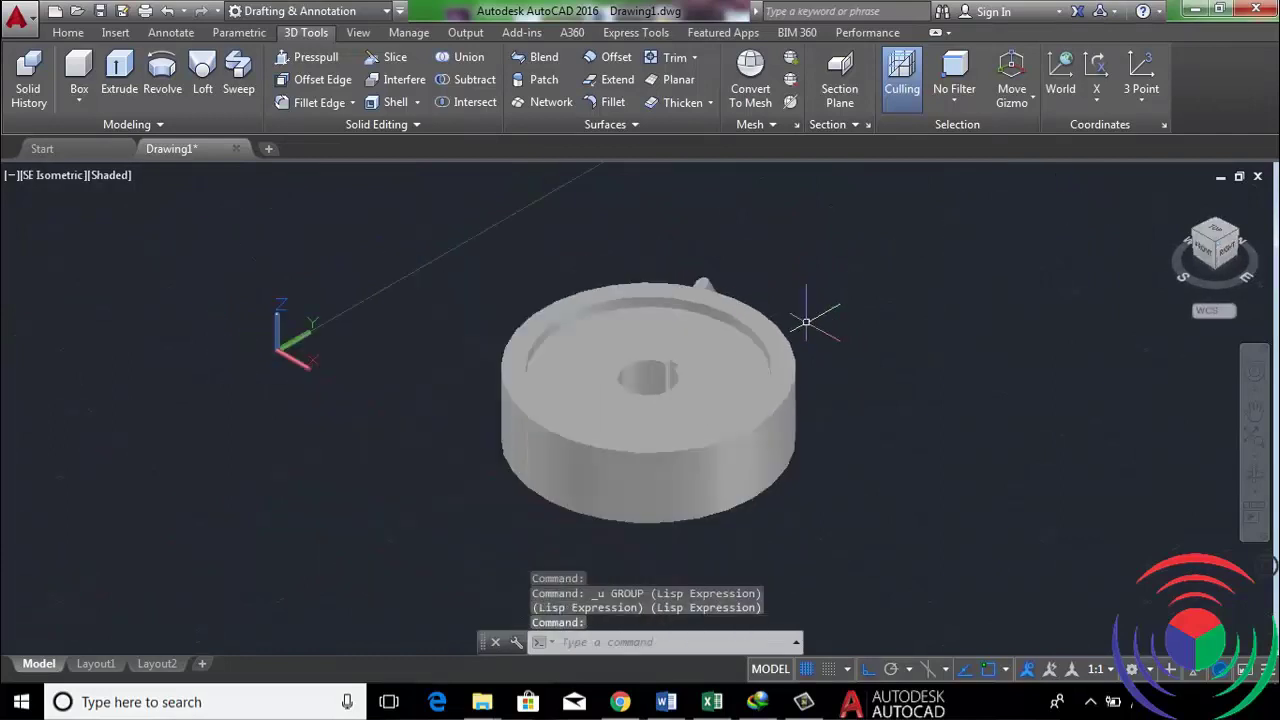
scroll(752, 383, up, 2)
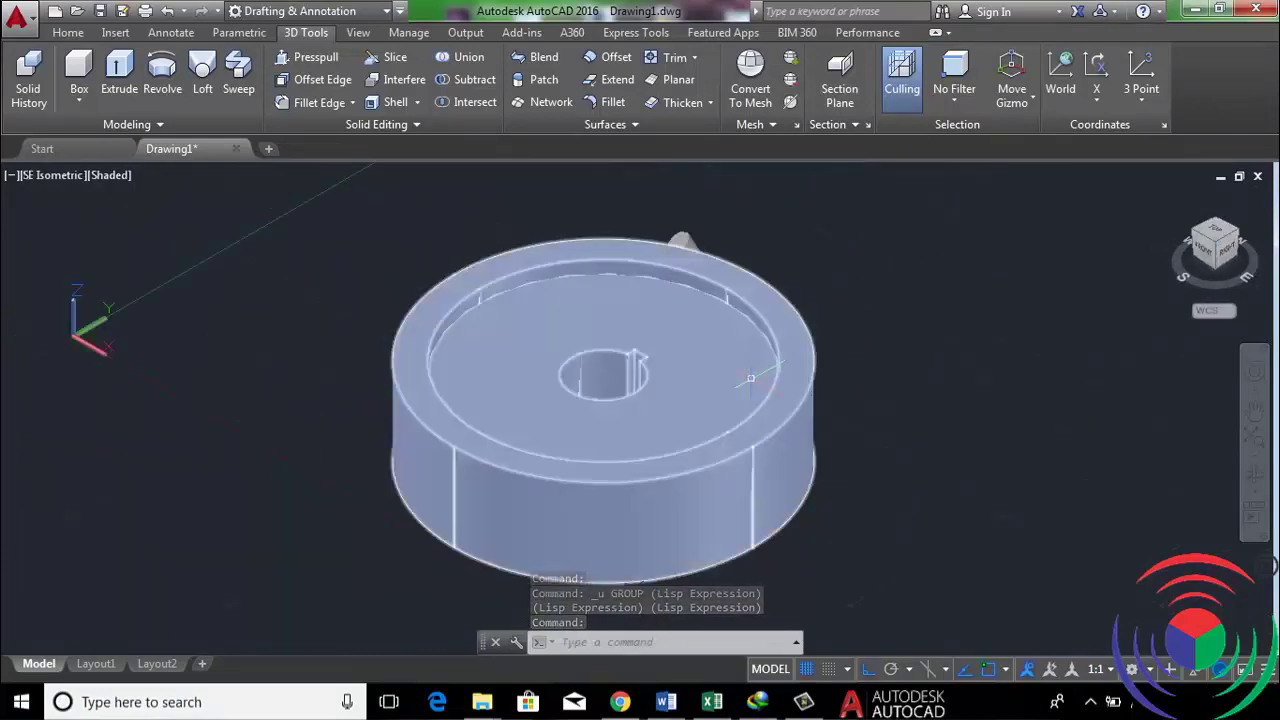
3DARRAY the tooth as a rotated polar array of 45 items about the bore-centre Z axis
text(3D)
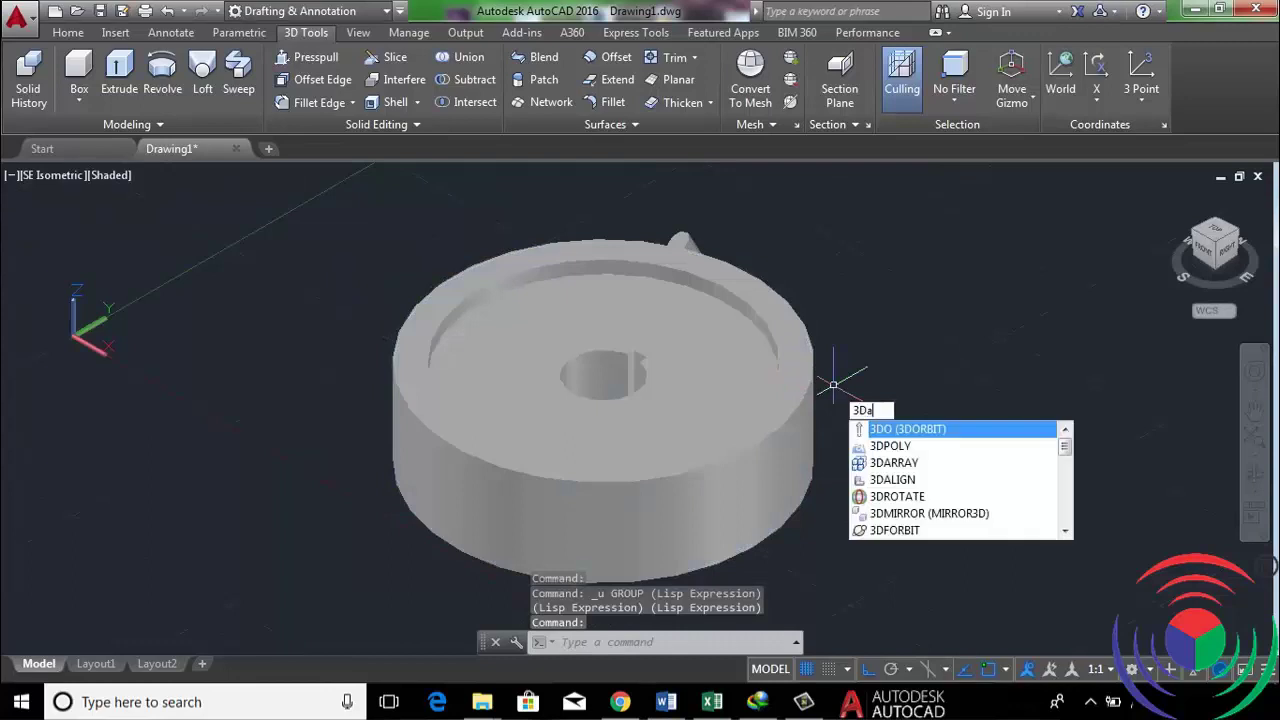
text(a)
key(BackSpace)
text(ar)
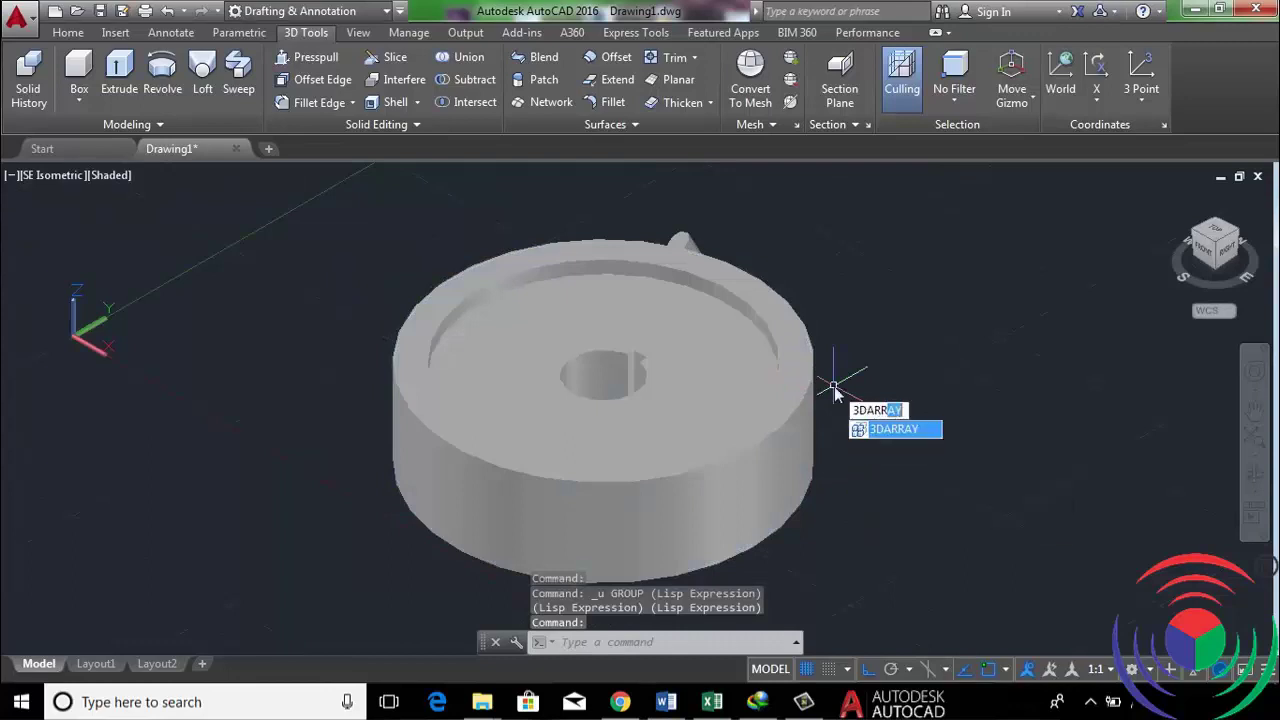
text(y)
key(Return)
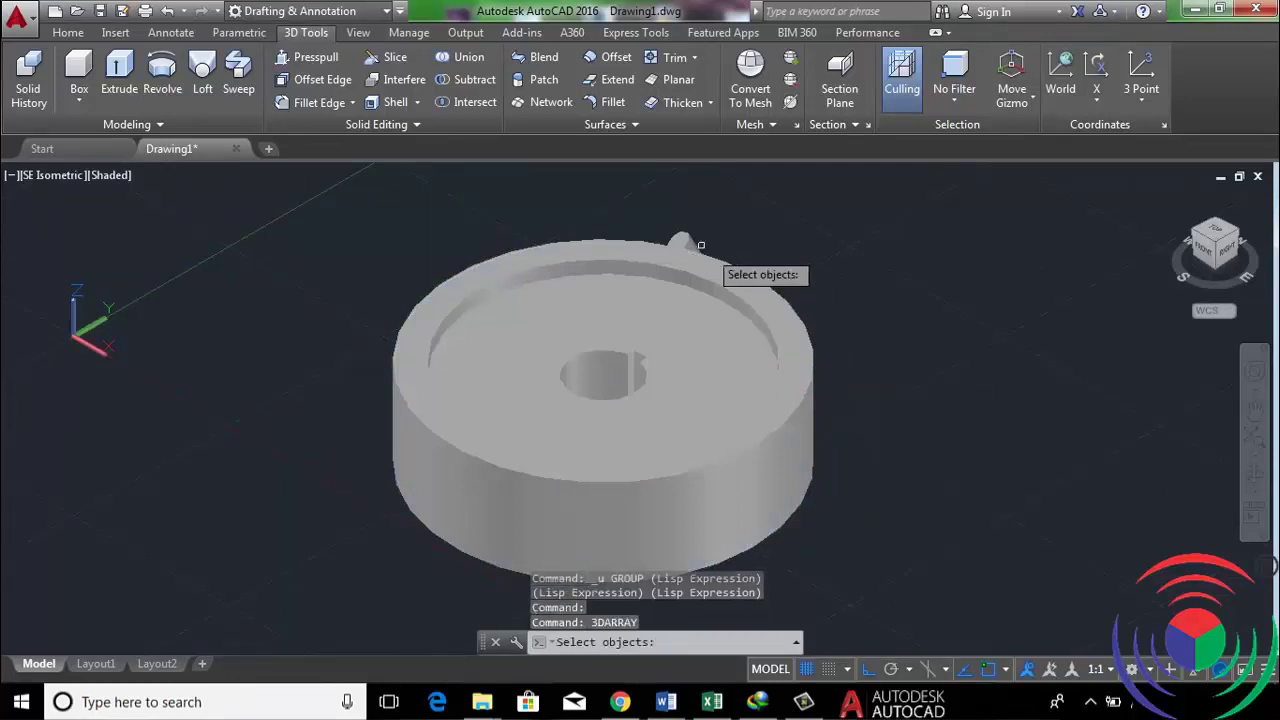
click(690, 241)
key(Return)
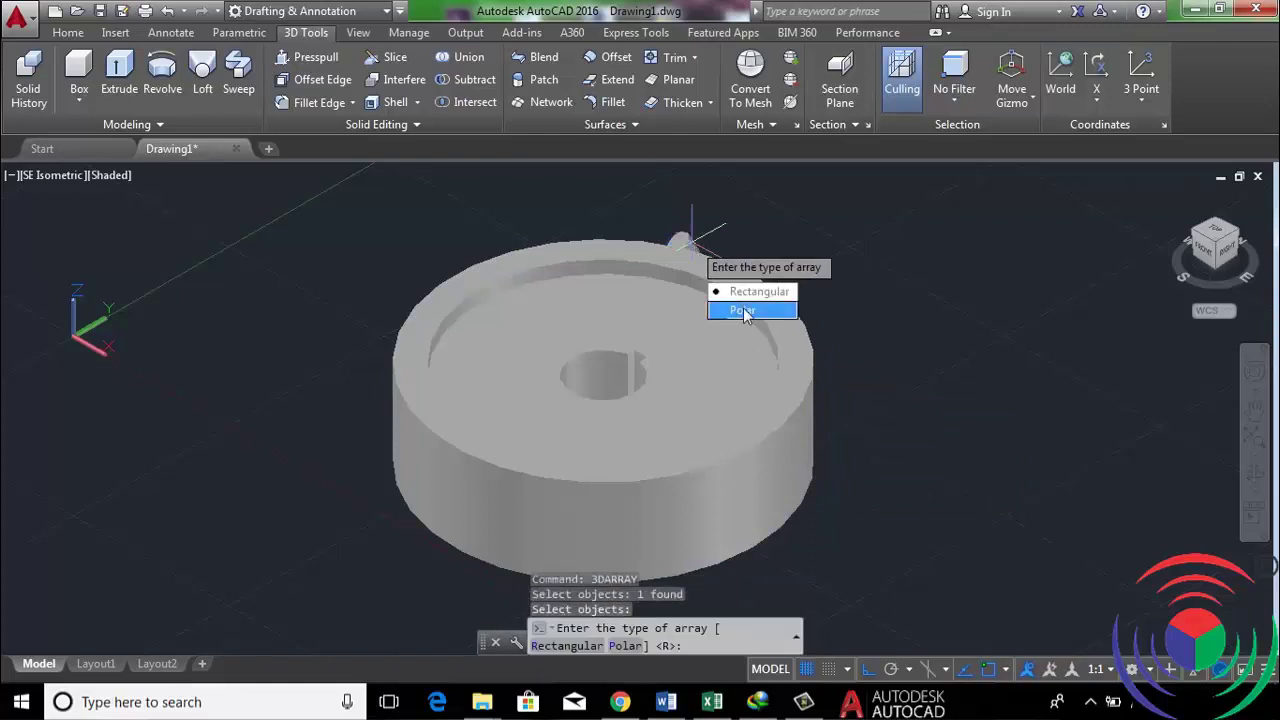
click(743, 311)
text(45)
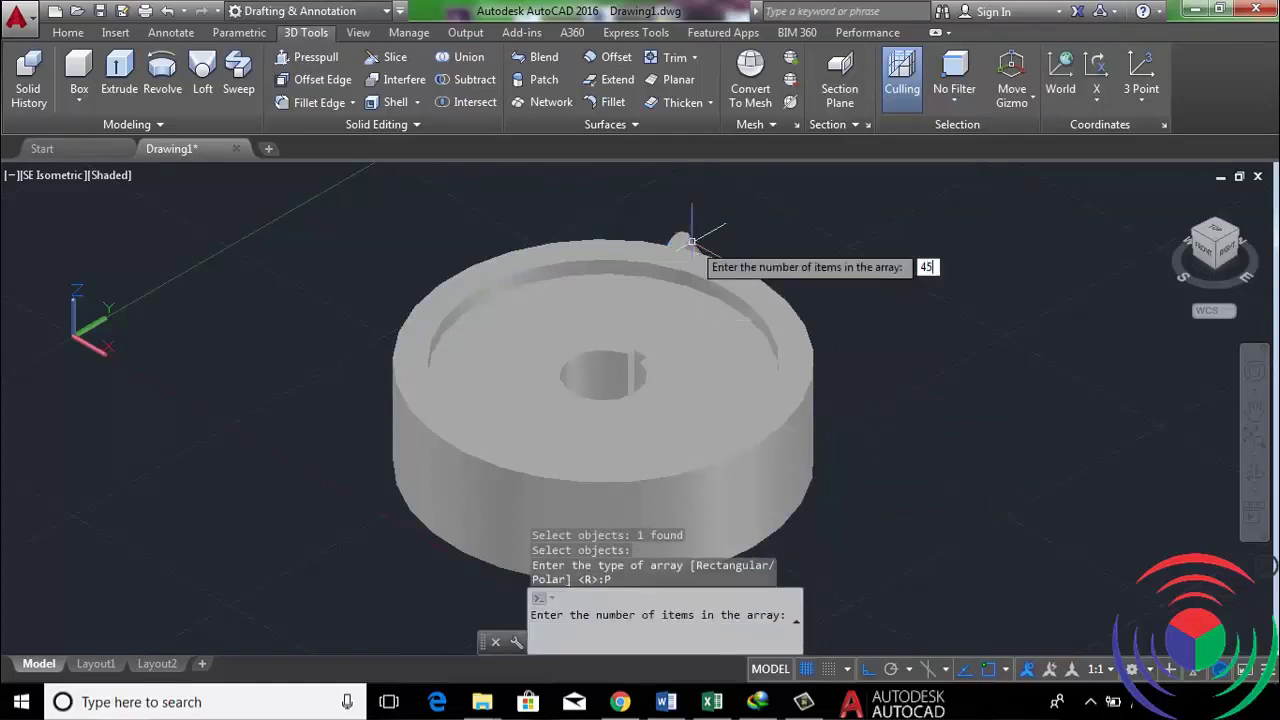
key(Return)
key(Return)
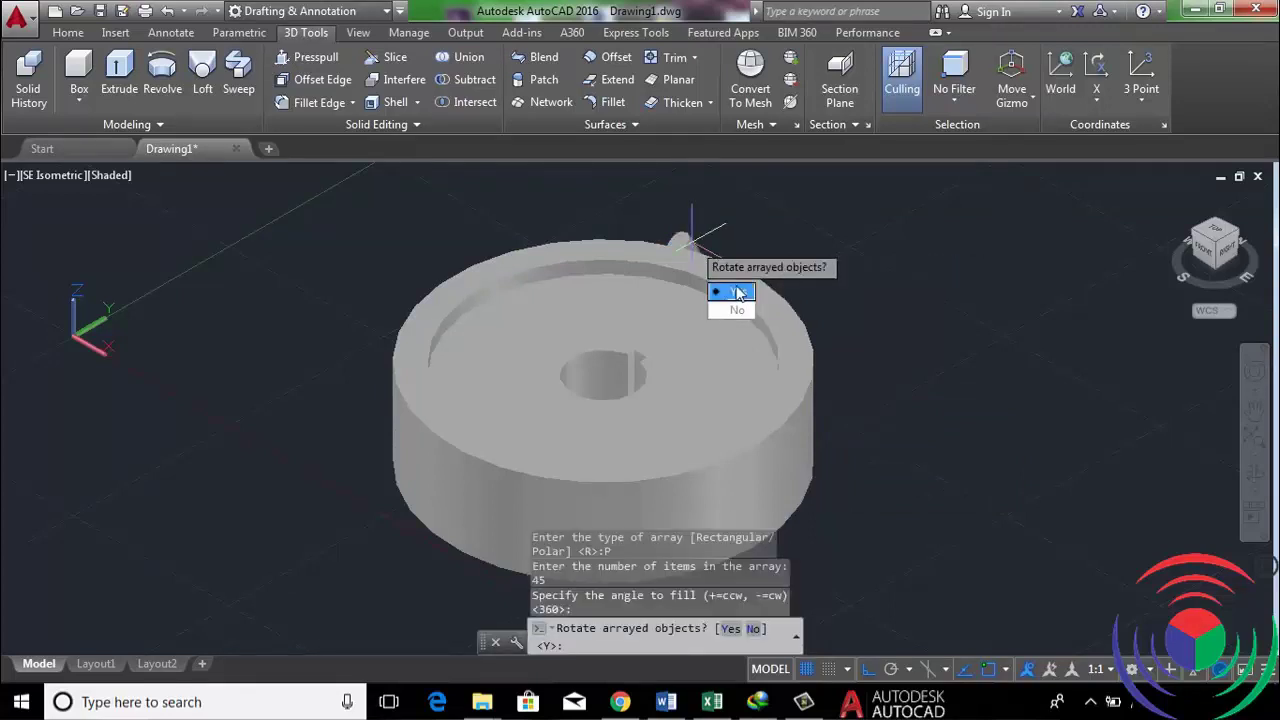
click(739, 292)
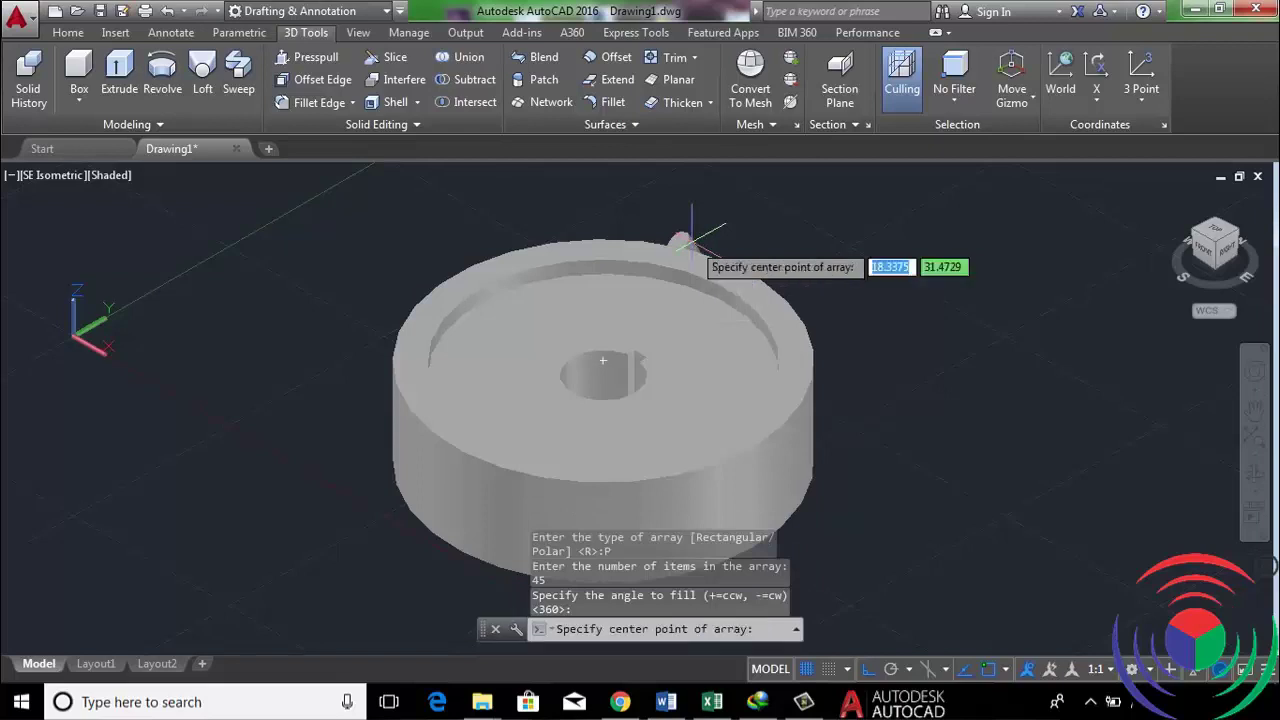
click(603, 447)
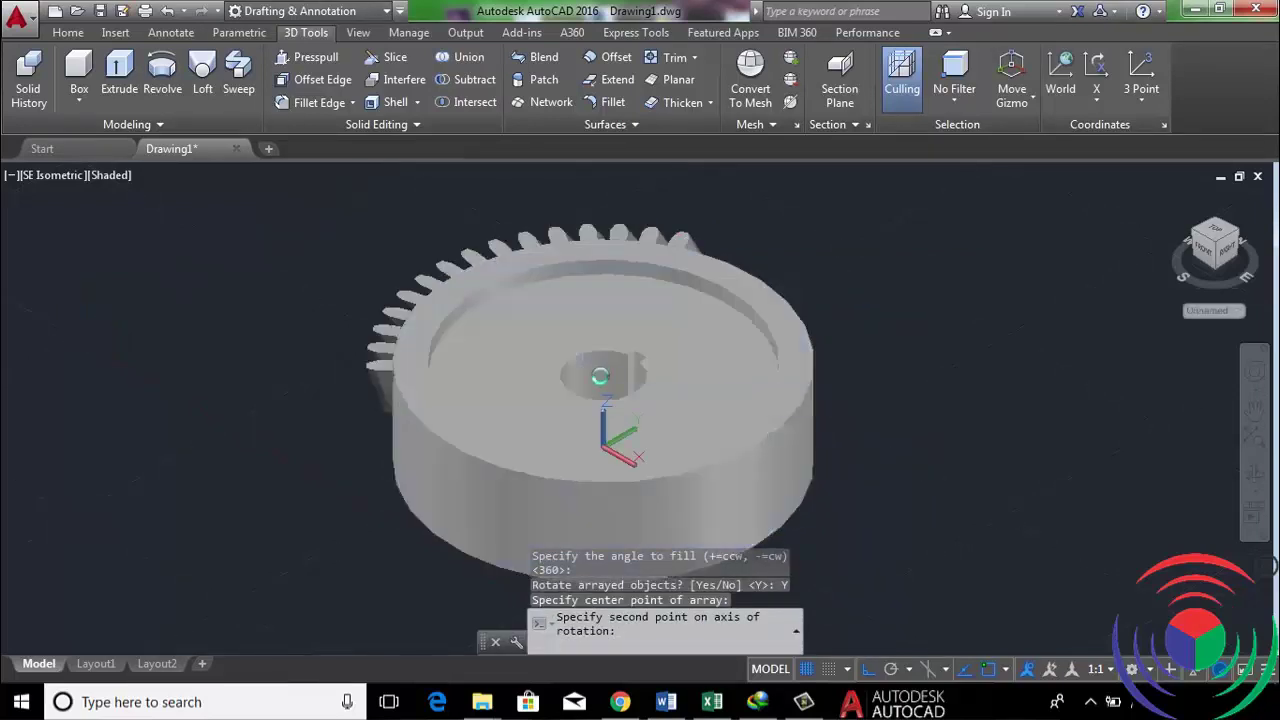
click(600, 376)
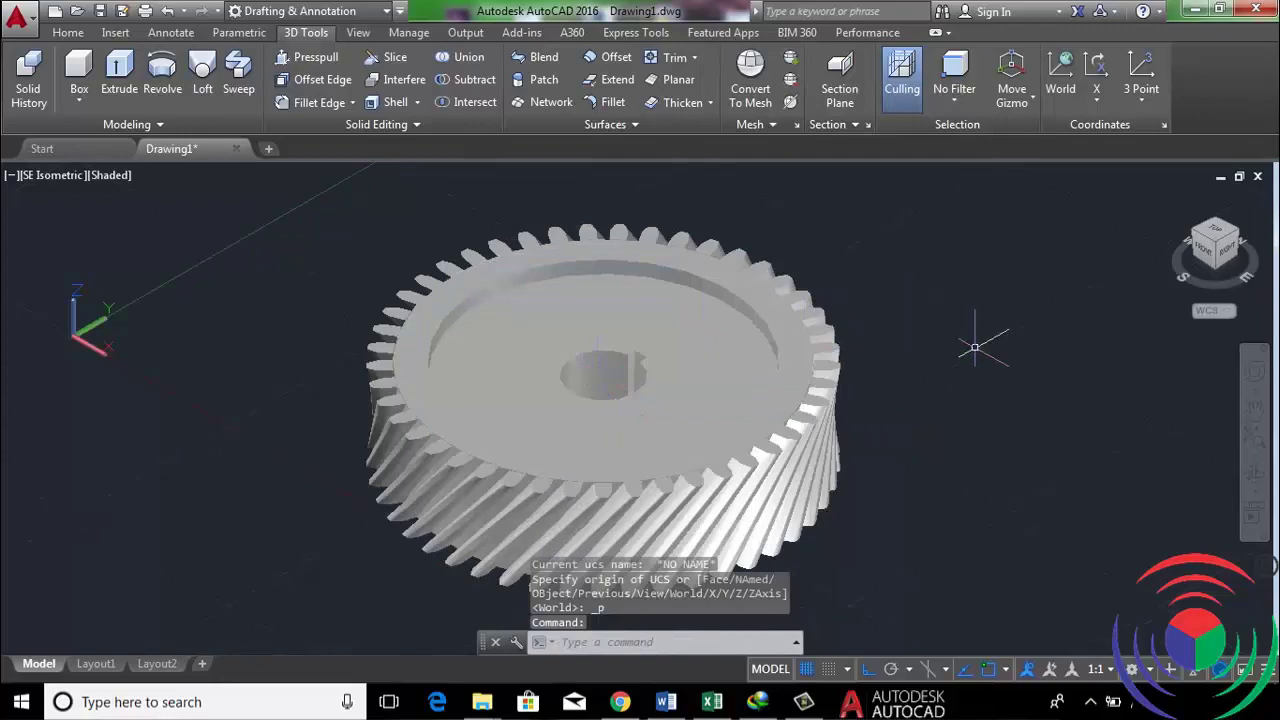
click(1256, 479)
Orbit to an oblique view showing the gear's top face and recess, then exit orbit
mouse_move(1057, 414)
mouse_down()
mouse_move(645, 397)
mouse_move(514, 434)
mouse_move(709, 443)
mouse_move(732, 421)
mouse_move(700, 330)
mouse_move(757, 363)
mouse_move(511, 437)
mouse_move(689, 443)
mouse_move(646, 423)
mouse_move(733, 420)
mouse_move(606, 409)
mouse_move(729, 266)
mouse_move(671, 354)
mouse_move(653, 413)
mouse_up()
mouse_move(847, 402)
mouse_down()
mouse_move(894, 449)
mouse_move(860, 416)
mouse_up()
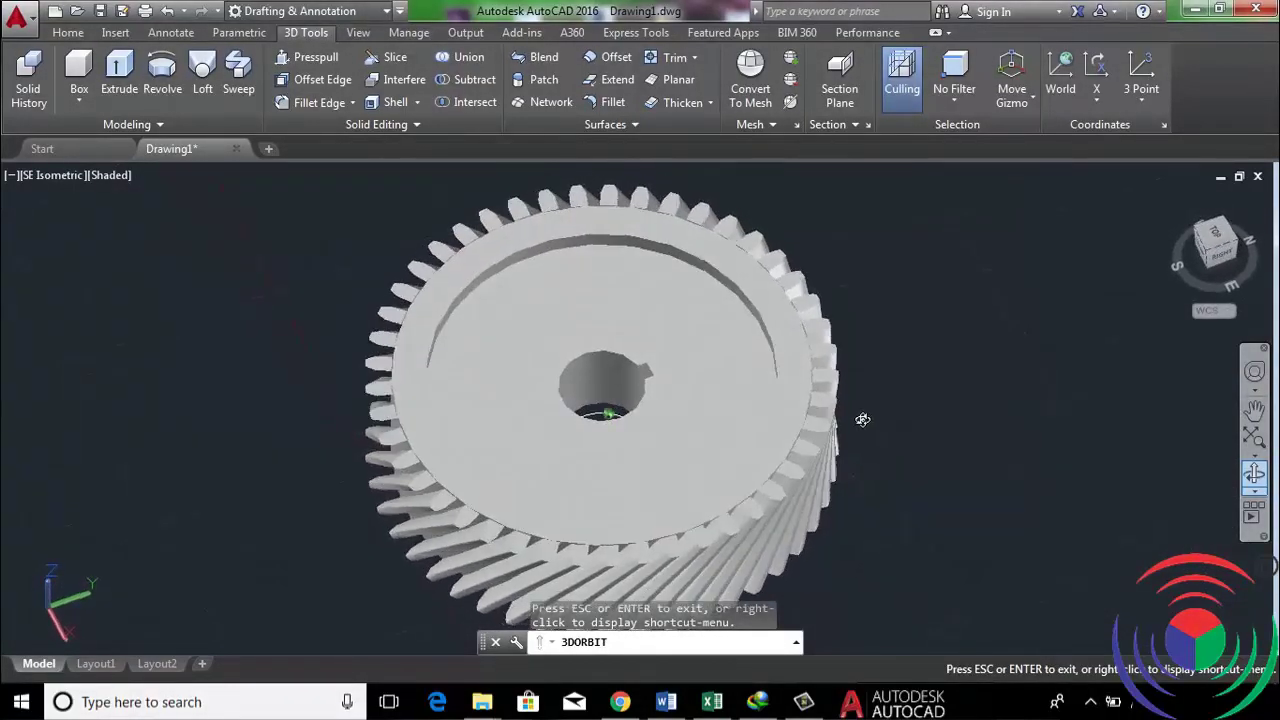
mouse_move(862, 419)
mouse_down()
mouse_move(700, 366)
mouse_move(600, 408)
mouse_move(600, 470)
mouse_move(598, 410)
mouse_up()
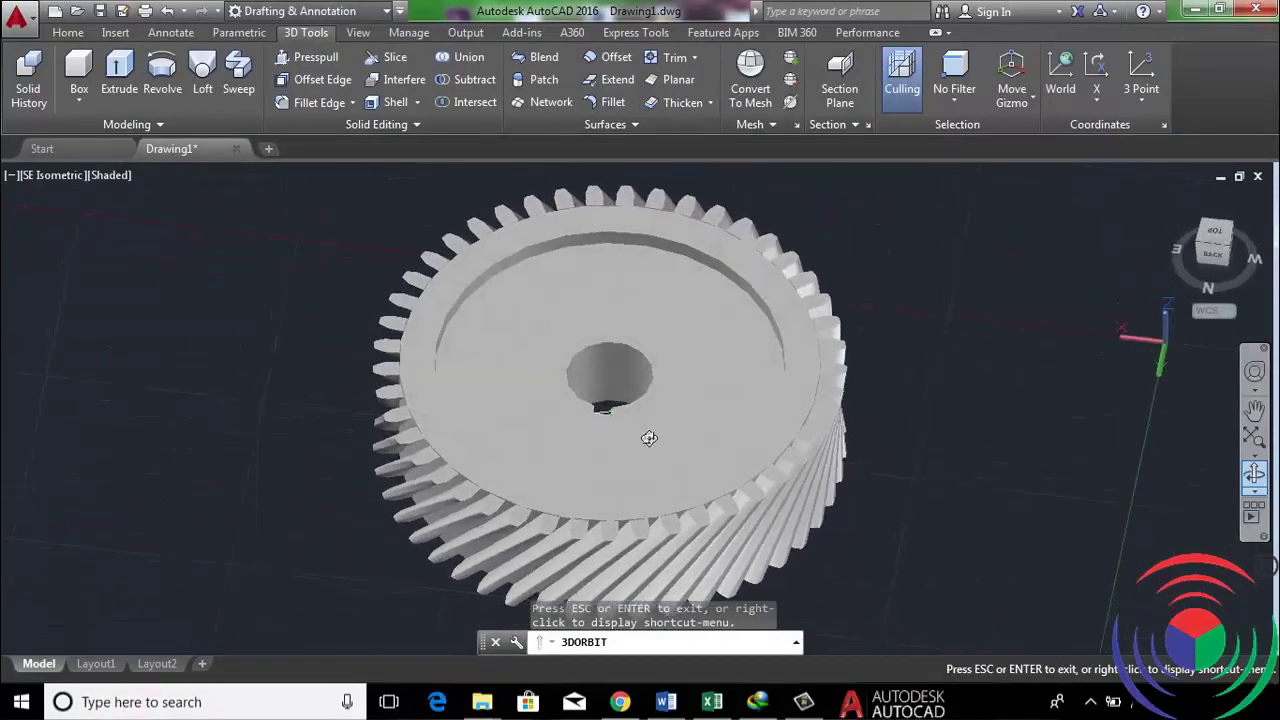
right_click(936, 314)
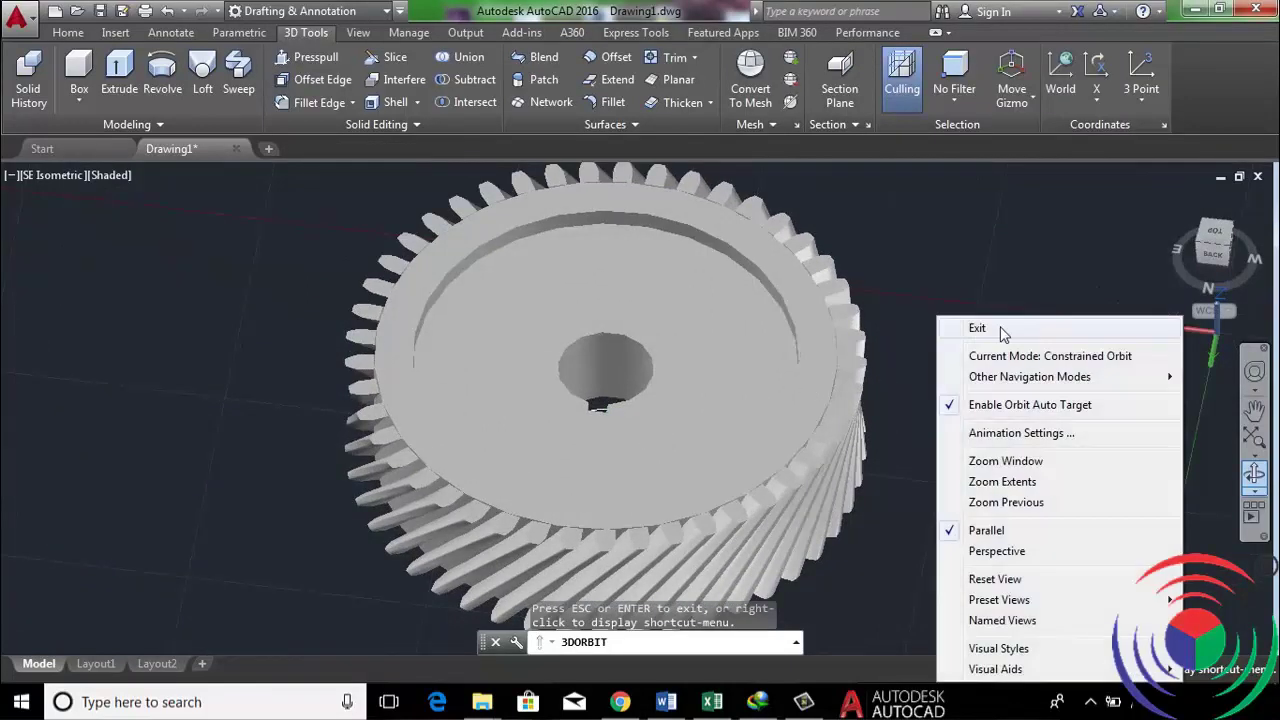
click(1003, 332)
Fillet the top-face recess edge with a 0.2 radius
key(Return)
text(r)
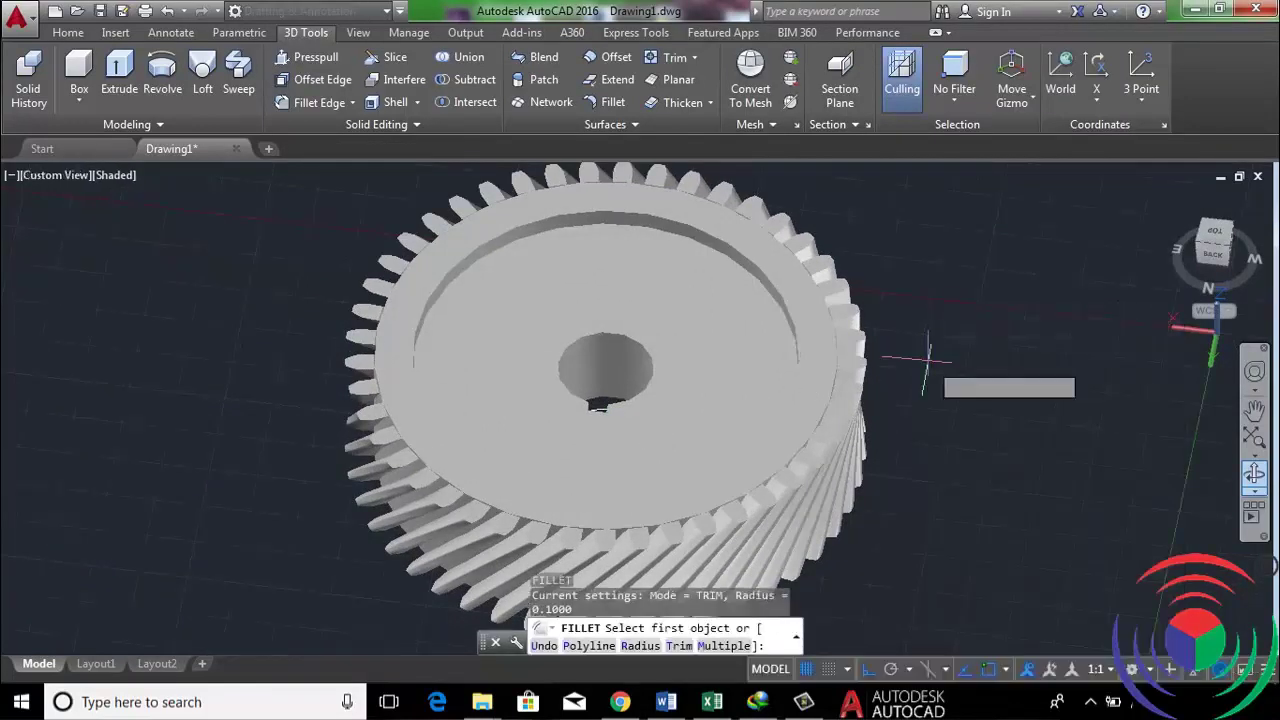
key(Return)
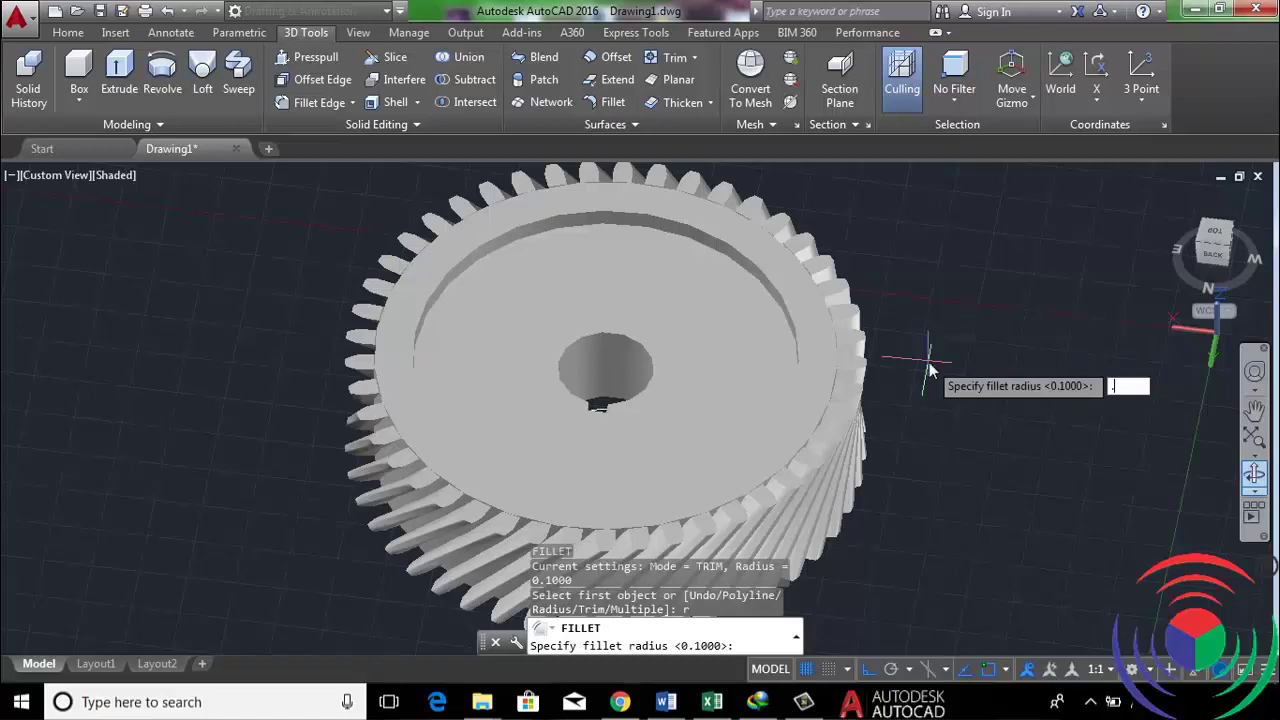
text(.2)
key(Return)
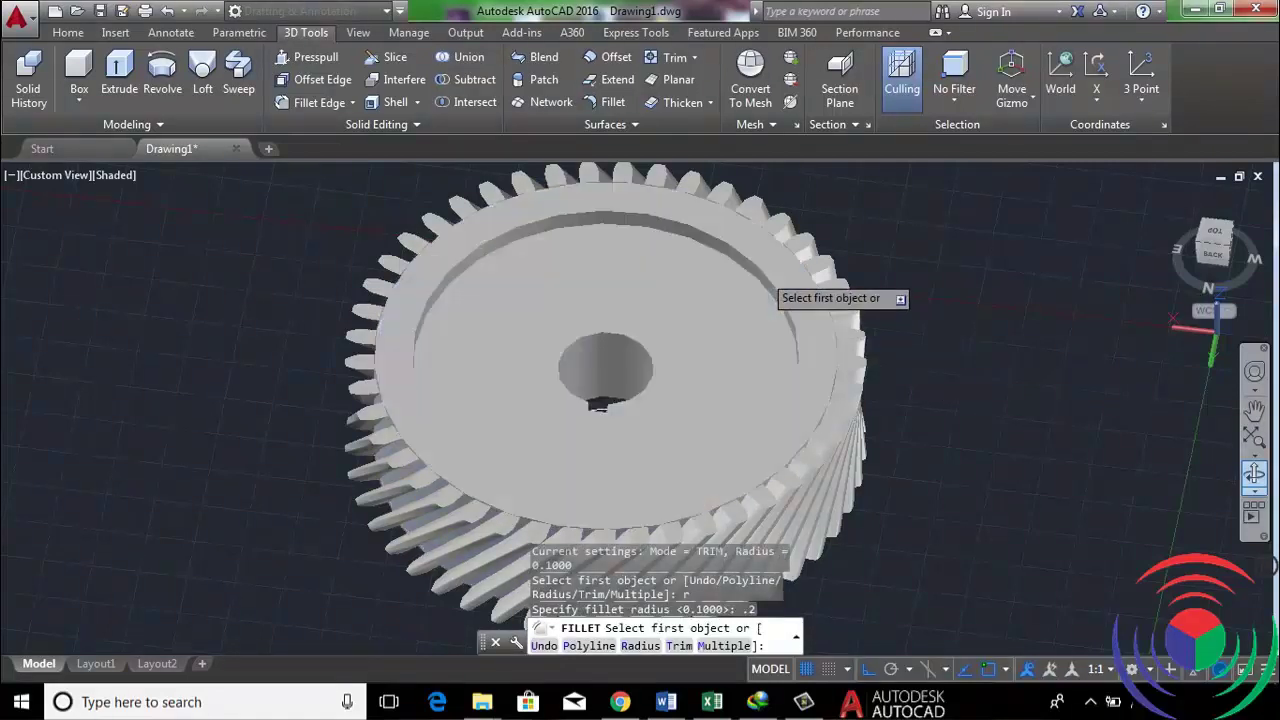
click(762, 272)
key(Return)
click(773, 262)
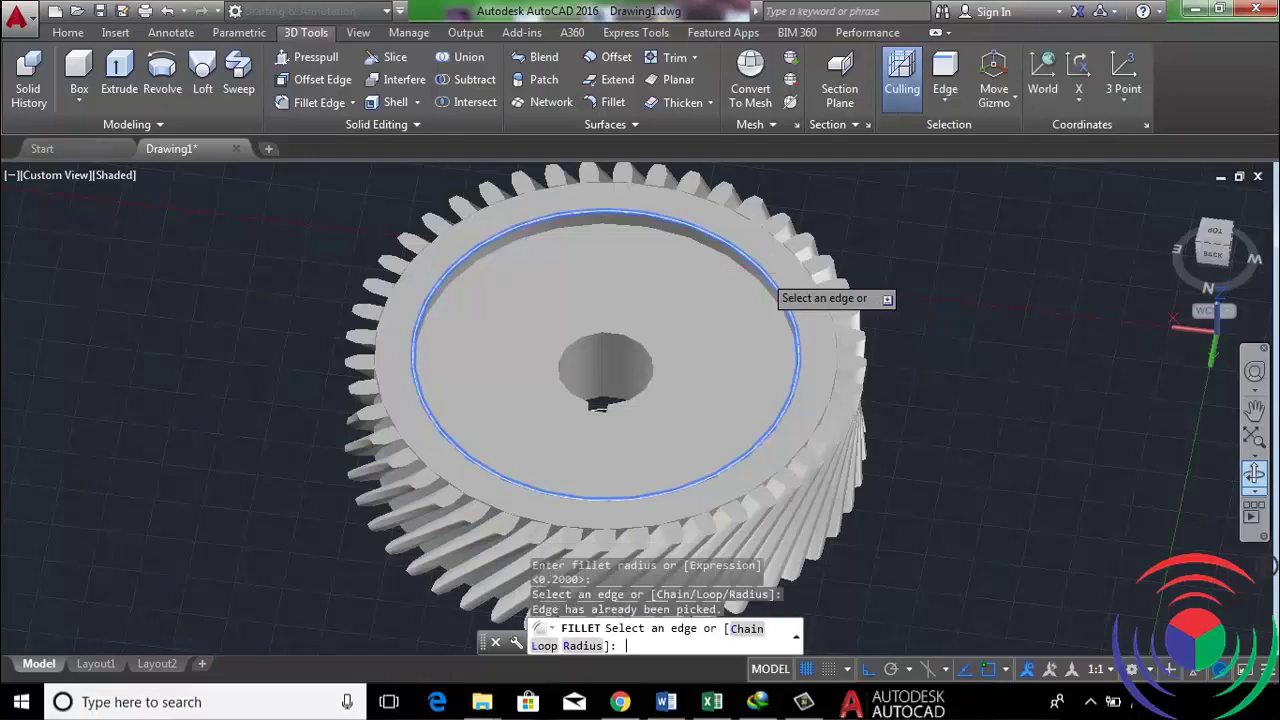
key(Return)
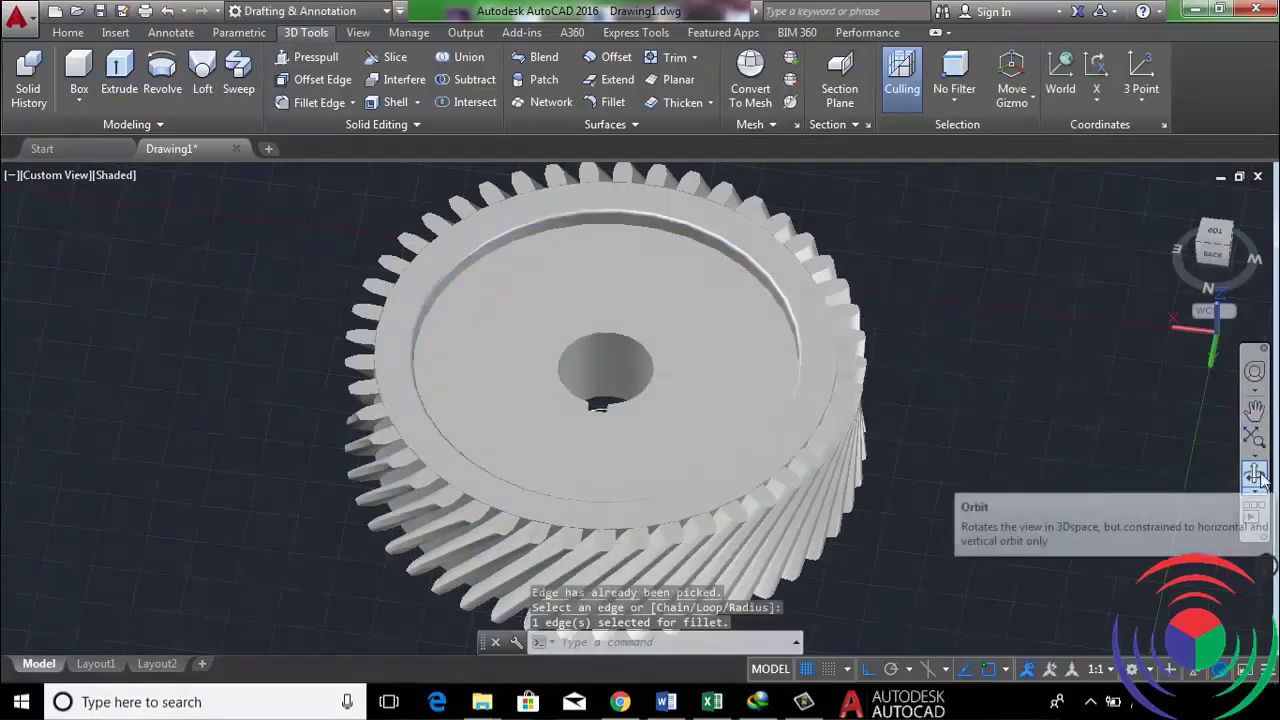
Orbit beneath the gear to bring its underside into view
click(1254, 472)
drag(966, 494, 904, 391)
right_click(904, 391)
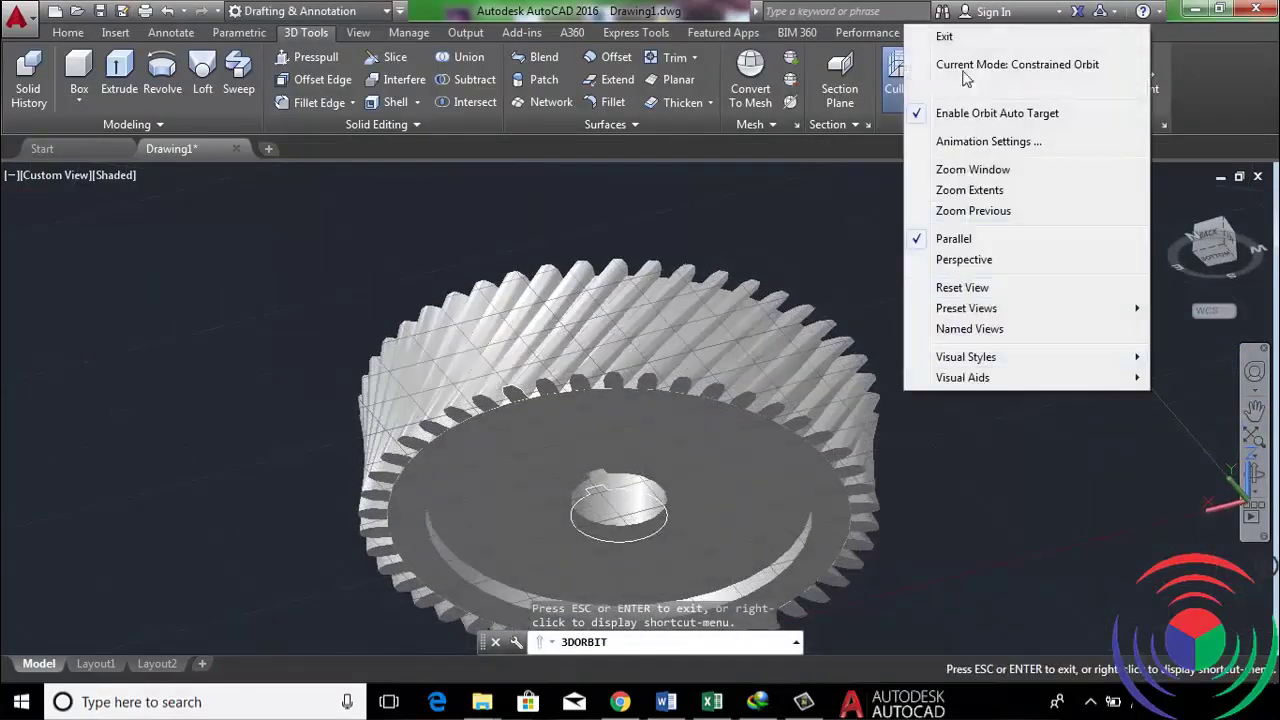
click(945, 37)
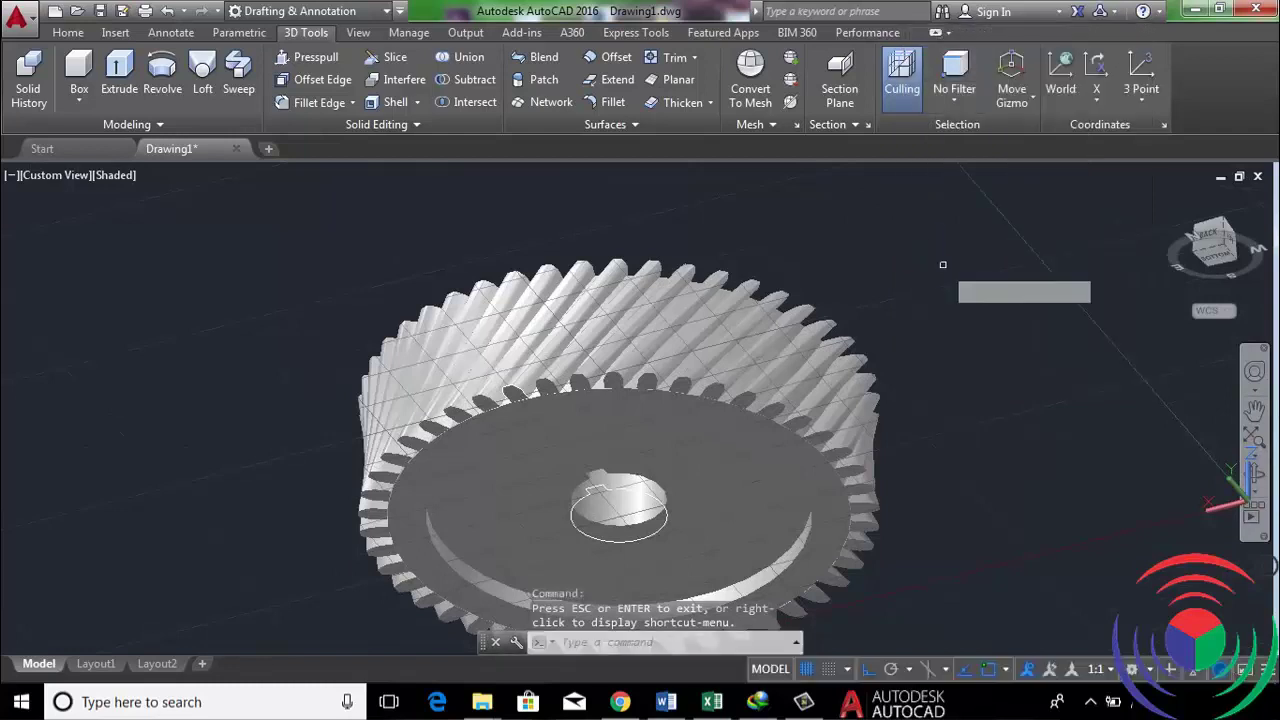
Fillet the underside recess edge with the same 0.2 radius, then orbit back toward the top
text(f)
key(Return)
text(r)
key(Return)
key(Return)
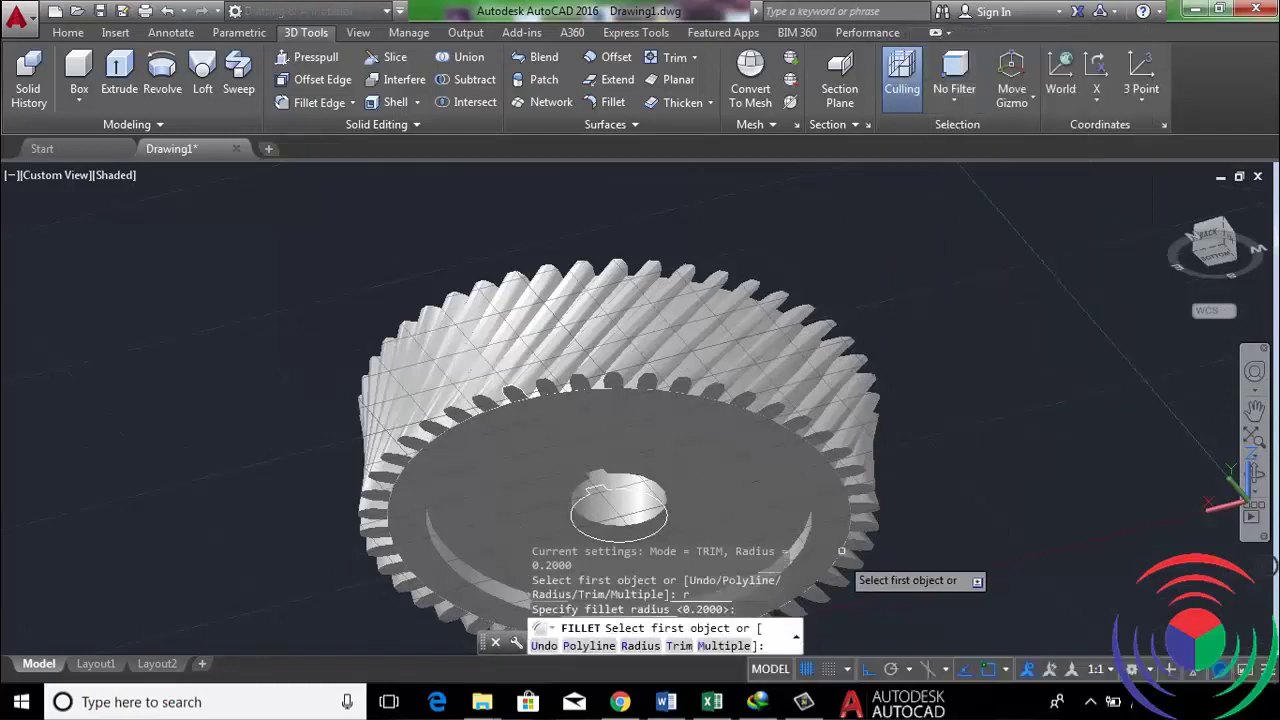
click(493, 597)
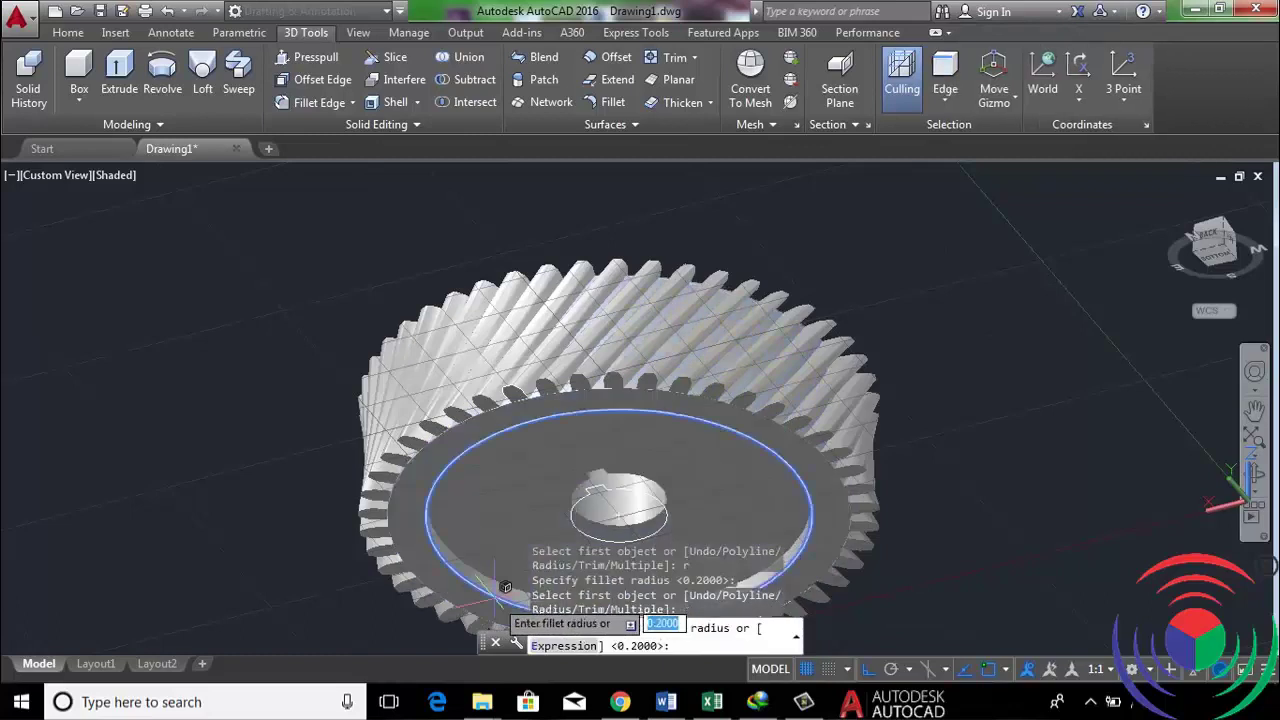
key(Return)
click(493, 597)
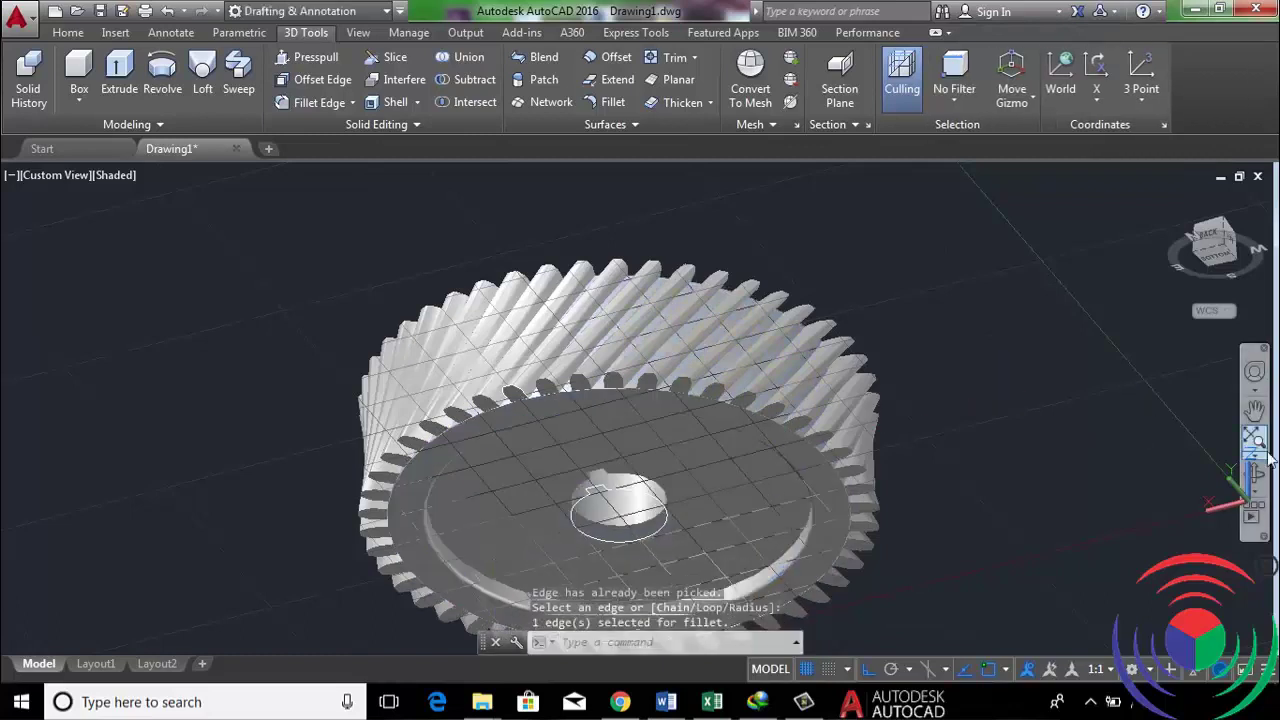
click(505, 587)
key(Return)
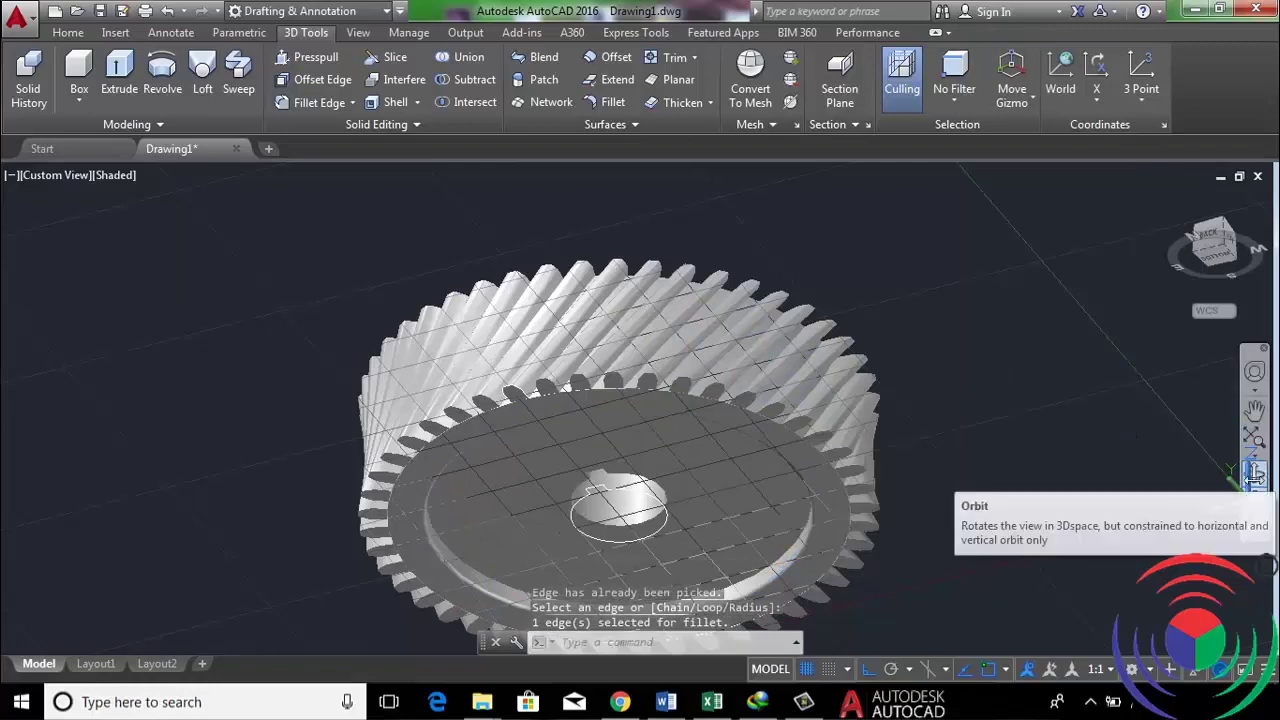
click(1256, 474)
mouse_move(949, 329)
mouse_down()
mouse_move(984, 458)
mouse_move(960, 493)
mouse_move(776, 478)
mouse_move(914, 486)
mouse_move(920, 514)
mouse_move(911, 443)
mouse_move(928, 478)
mouse_move(927, 466)
mouse_up()
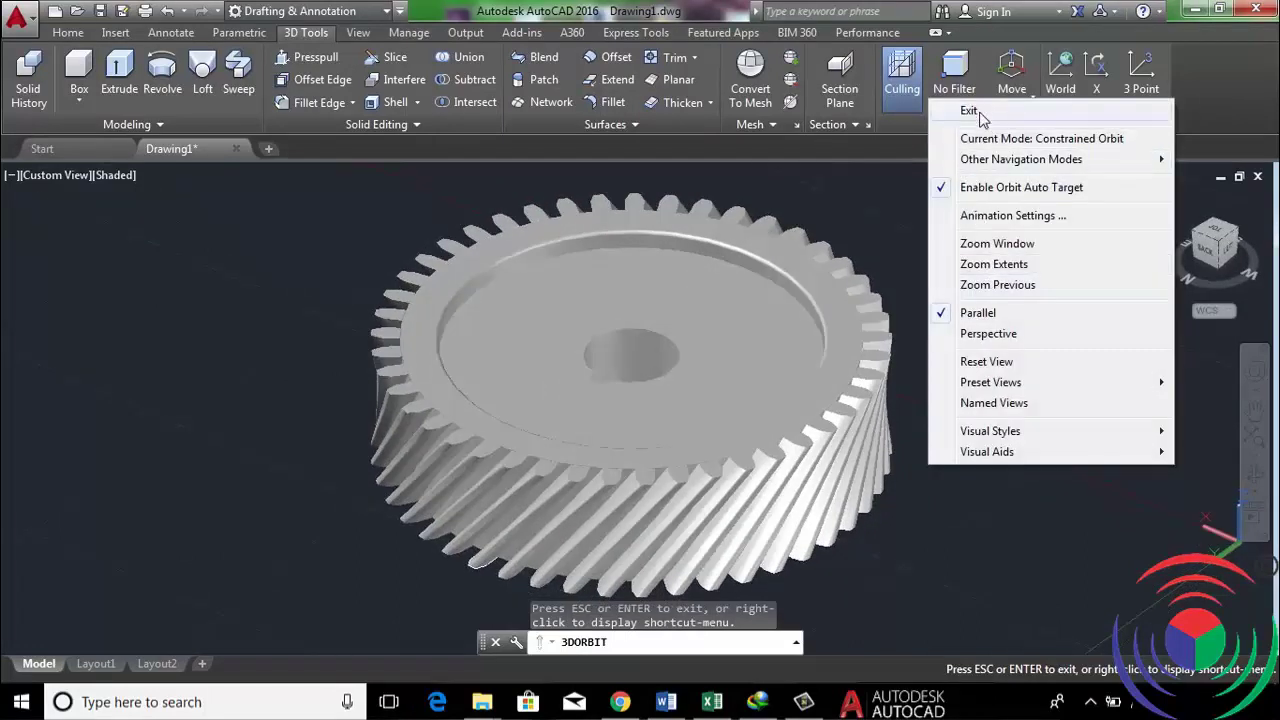
Exit orbit, leaving the finished 45-tooth gear in an oblique top view
click(968, 112)
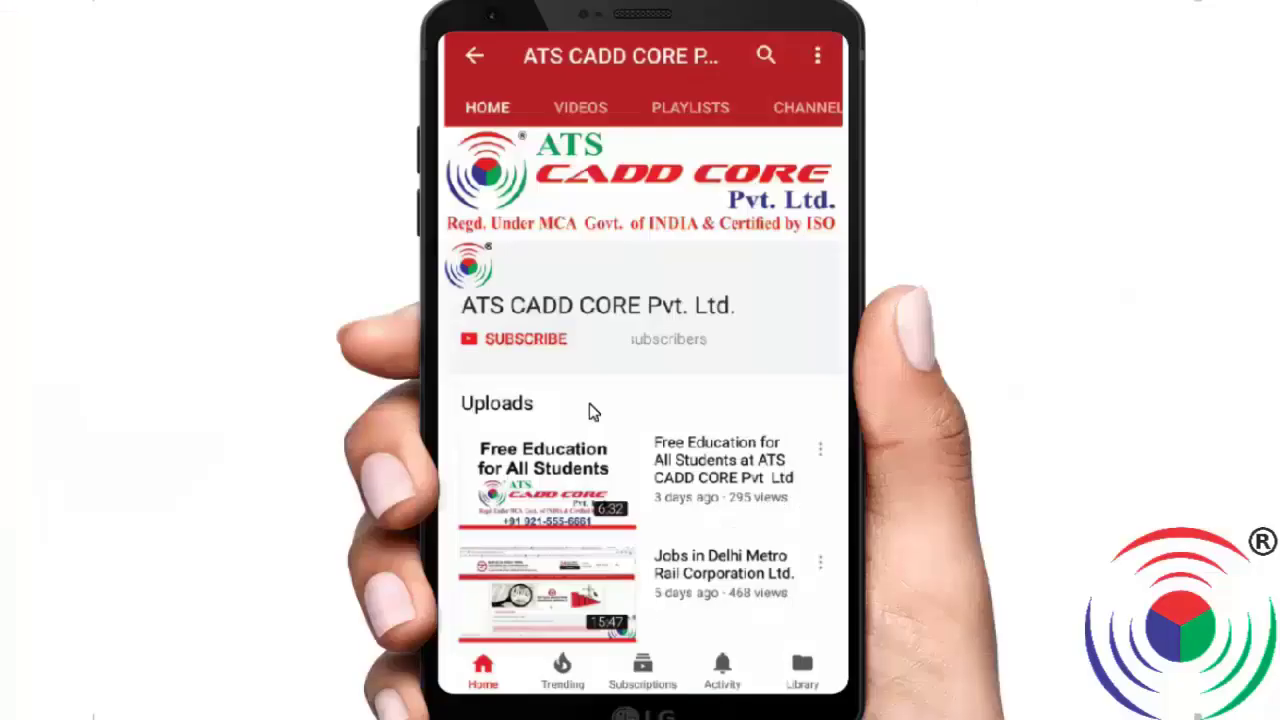
Subscribe to ATS CADD CORE with notifications, like the video, open Share, and browse comments
click(525, 345)
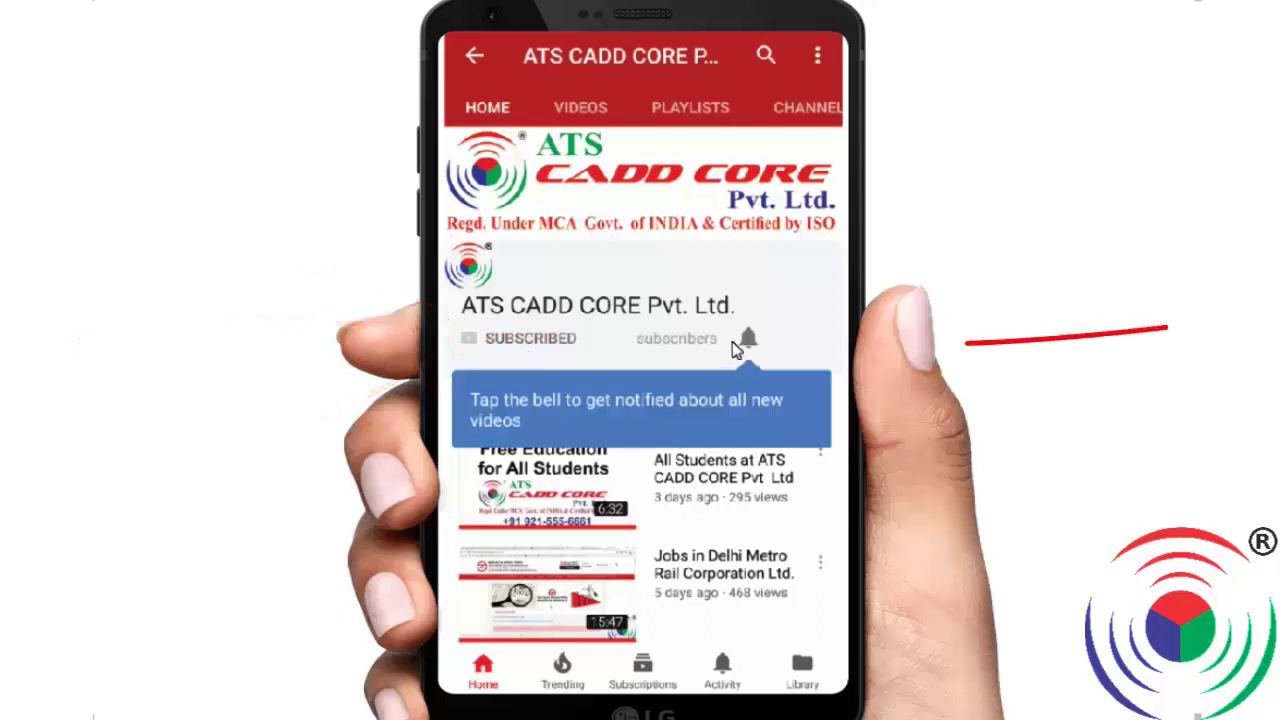
click(752, 338)
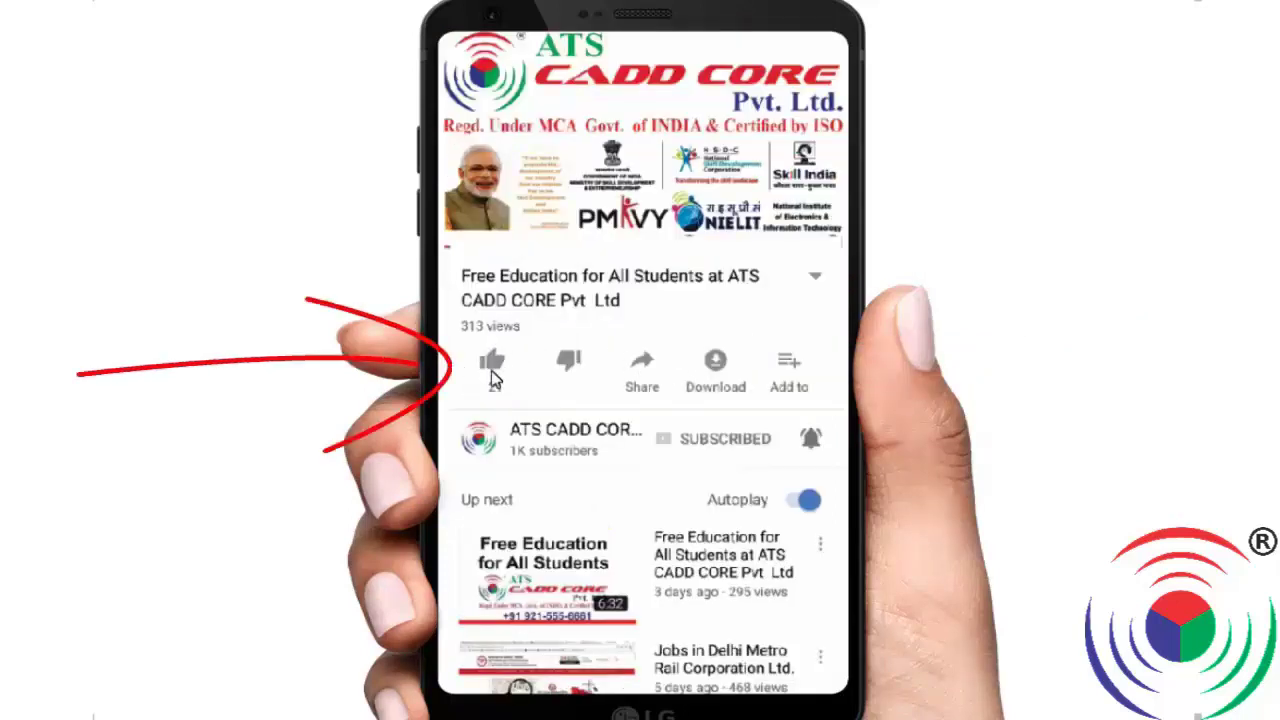
click(491, 368)
click(643, 385)
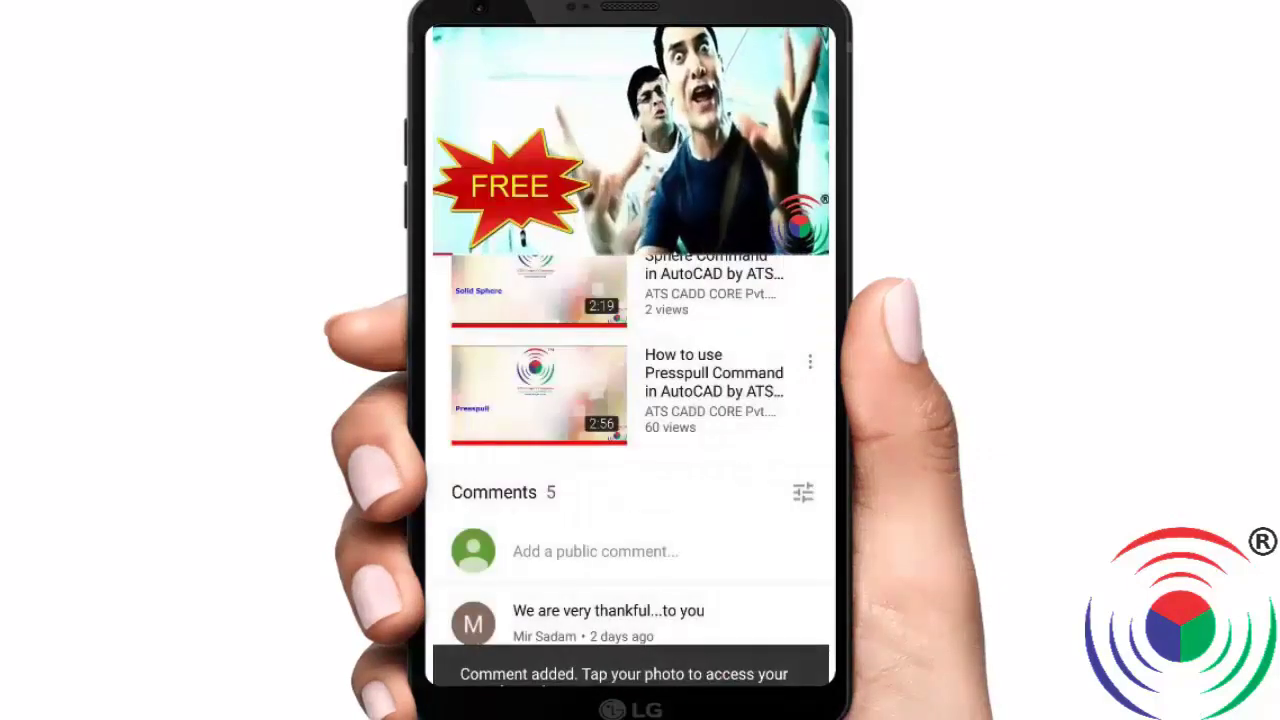
scroll(630, 450, down, 3)
scroll(630, 450, down, 3)
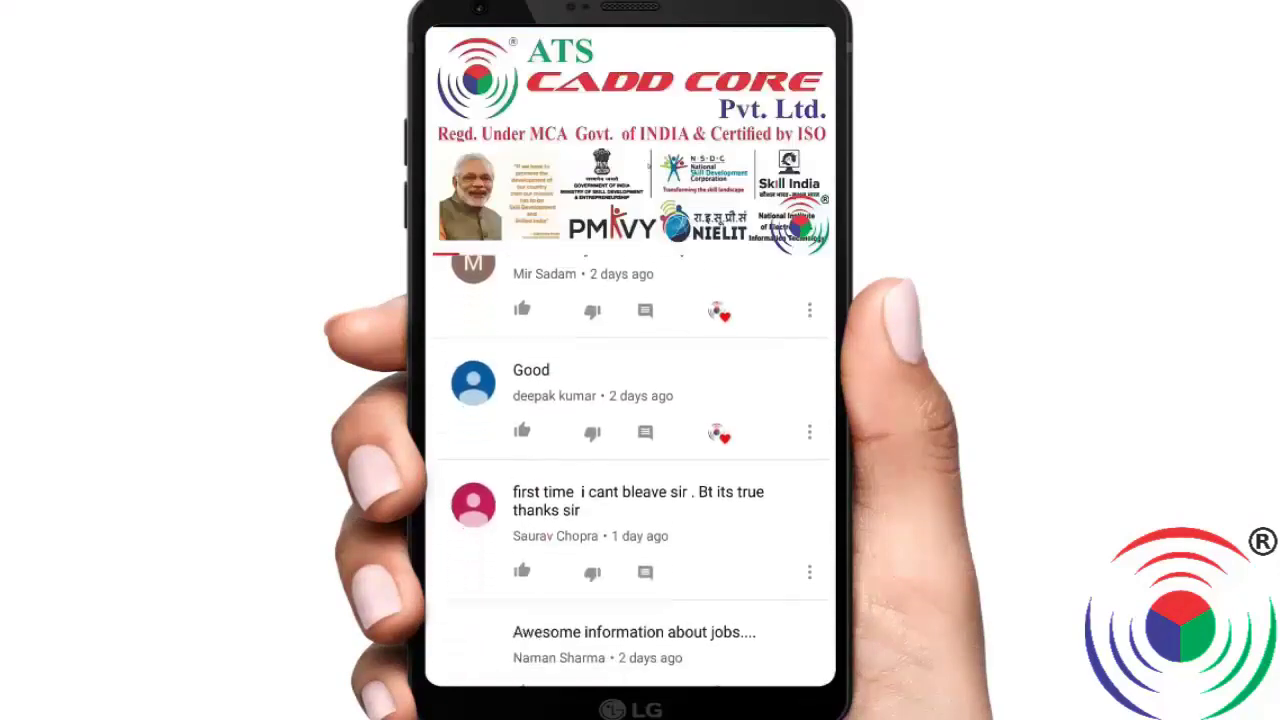
scroll(630, 470, down, 2)
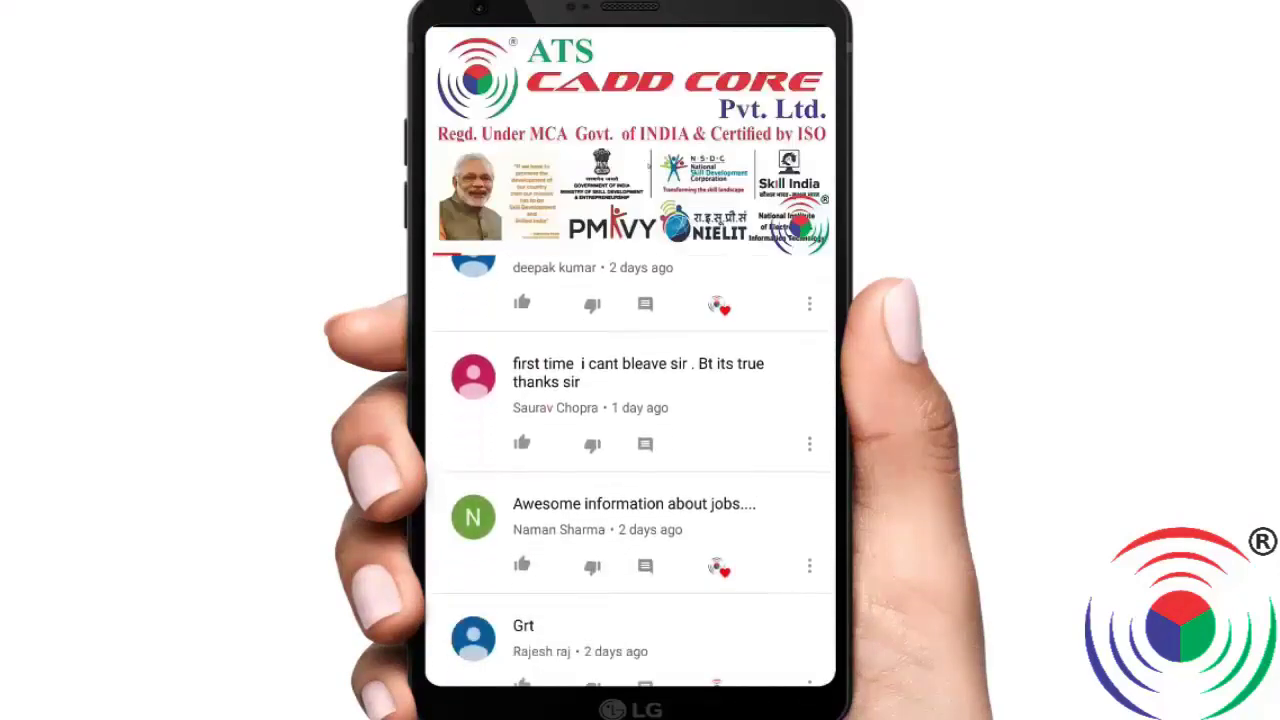